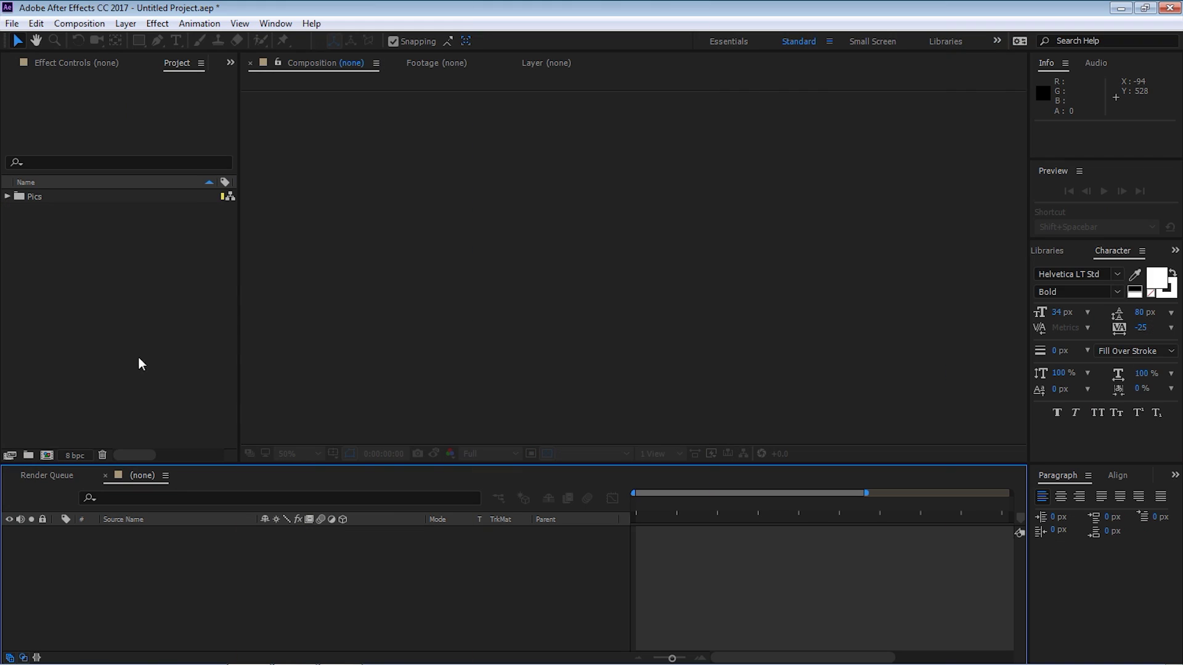
Step: Create a composition named 2 PANELS at 1920 x 1080 and 23.976 fps with a duration of 0:00:10:00
left_click(48, 454)
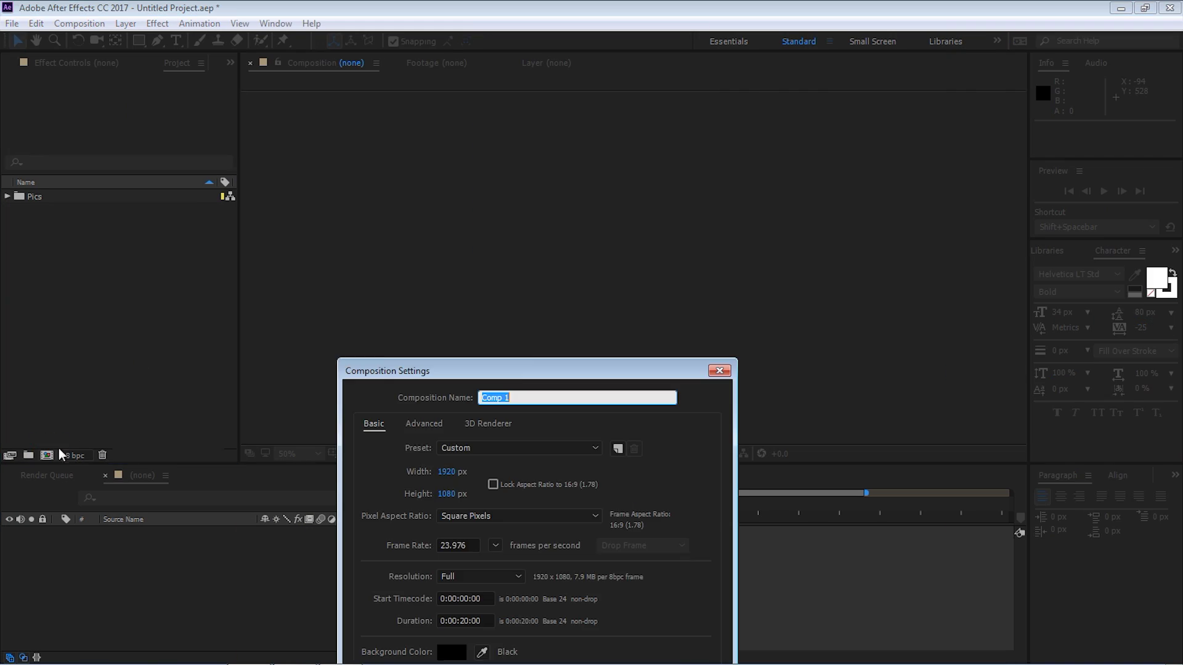
left_click_drag(520, 364, 477, 181)
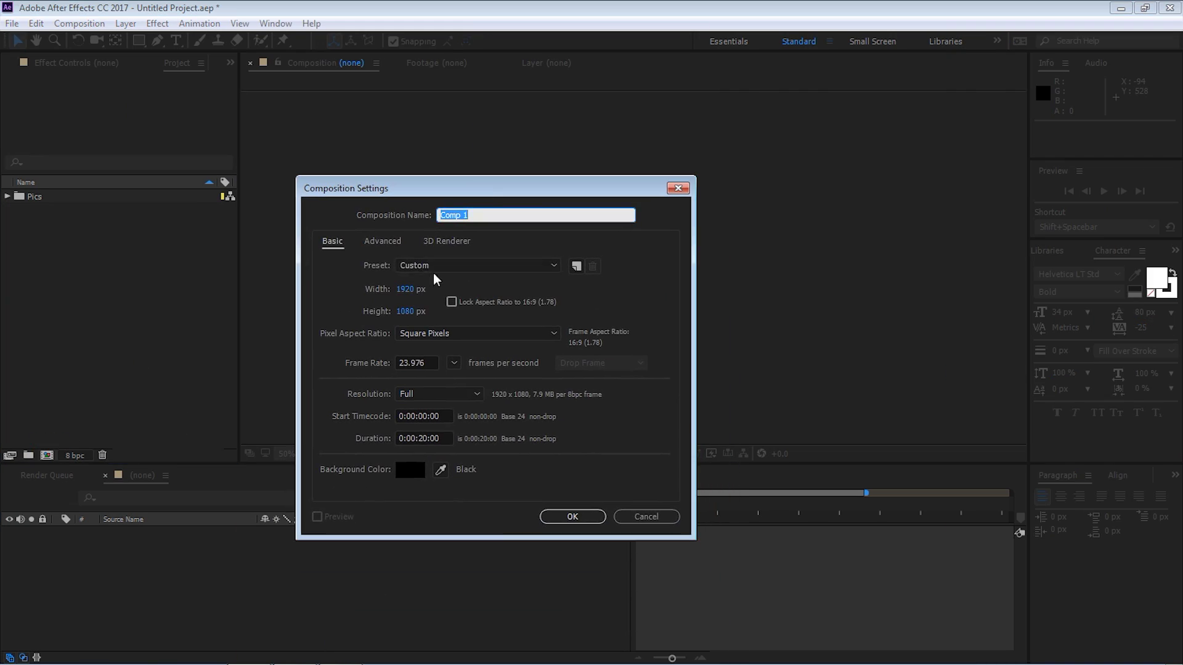
left_click(428, 363)
left_click(426, 437)
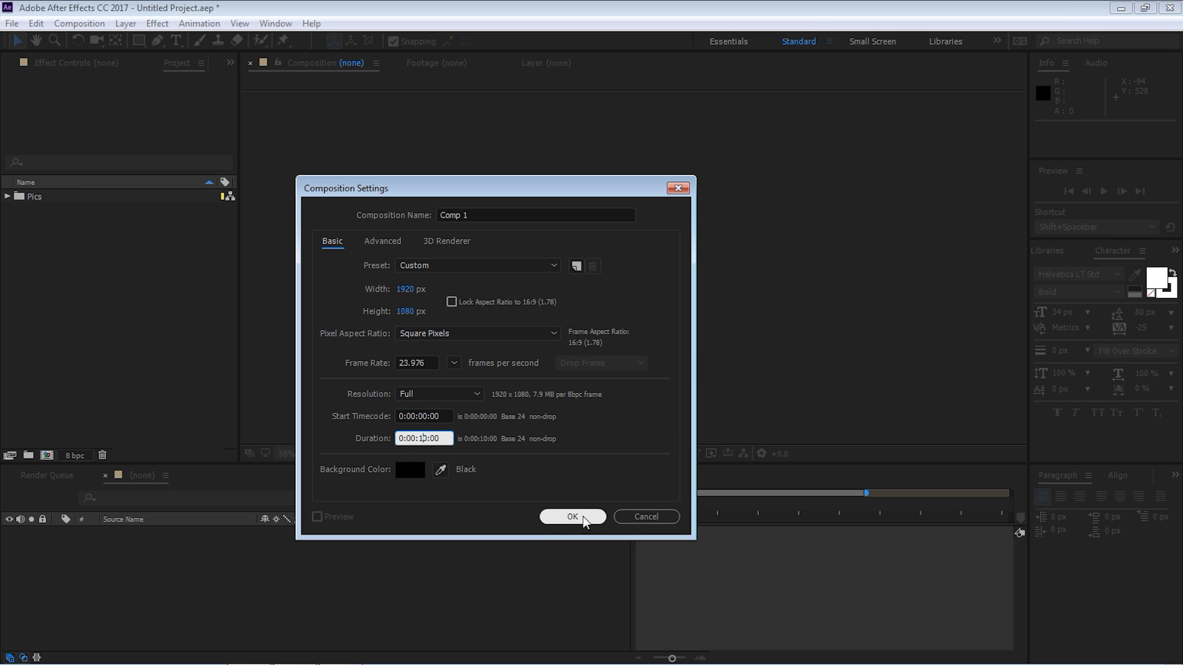
left_click(504, 212)
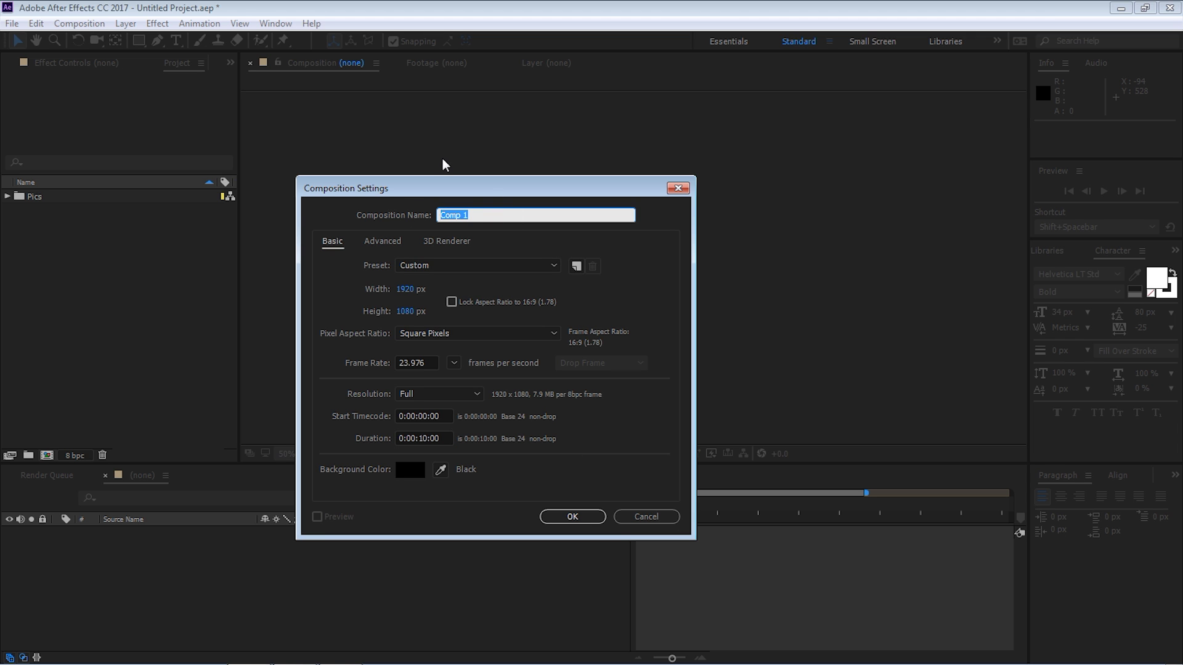
type("2 PANELS")
left_click(572, 516)
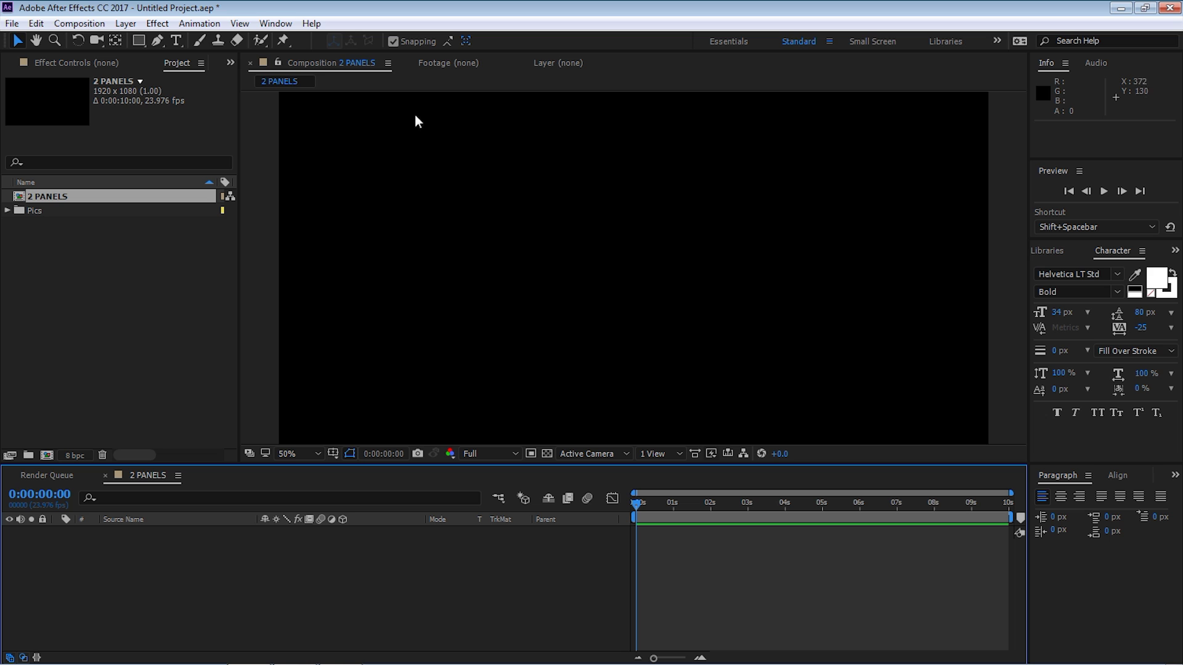
Step: Show the rulers and enlarge the composition viewer by lowering its border with the timeline
left_click(239, 24)
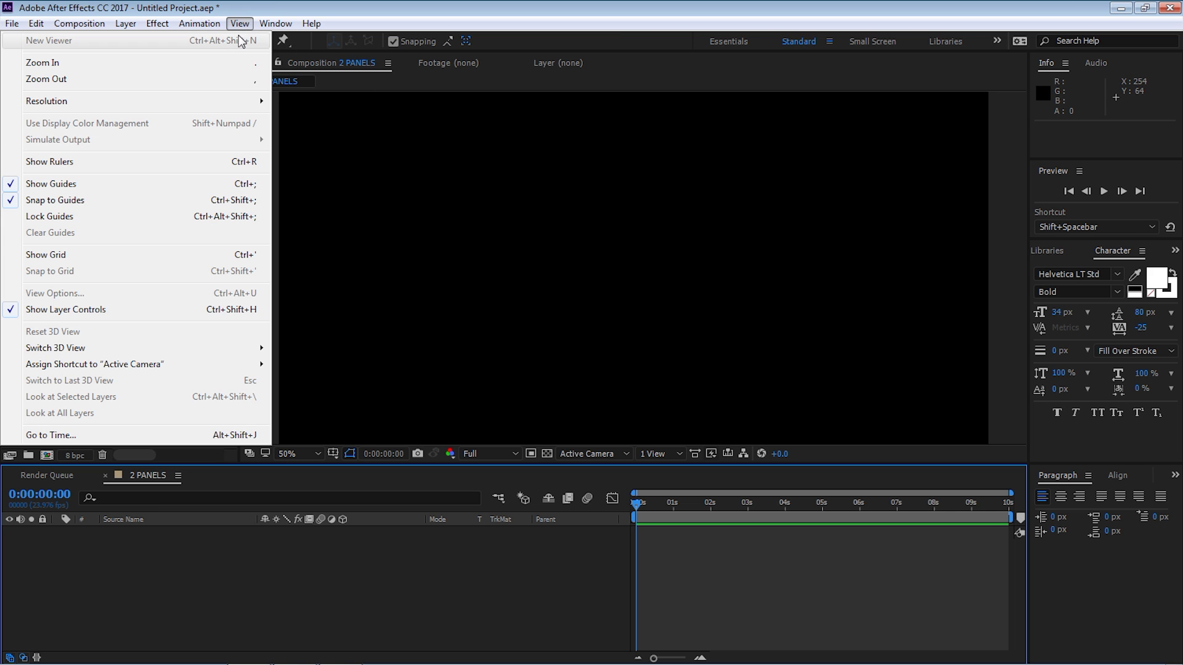
left_click(101, 162)
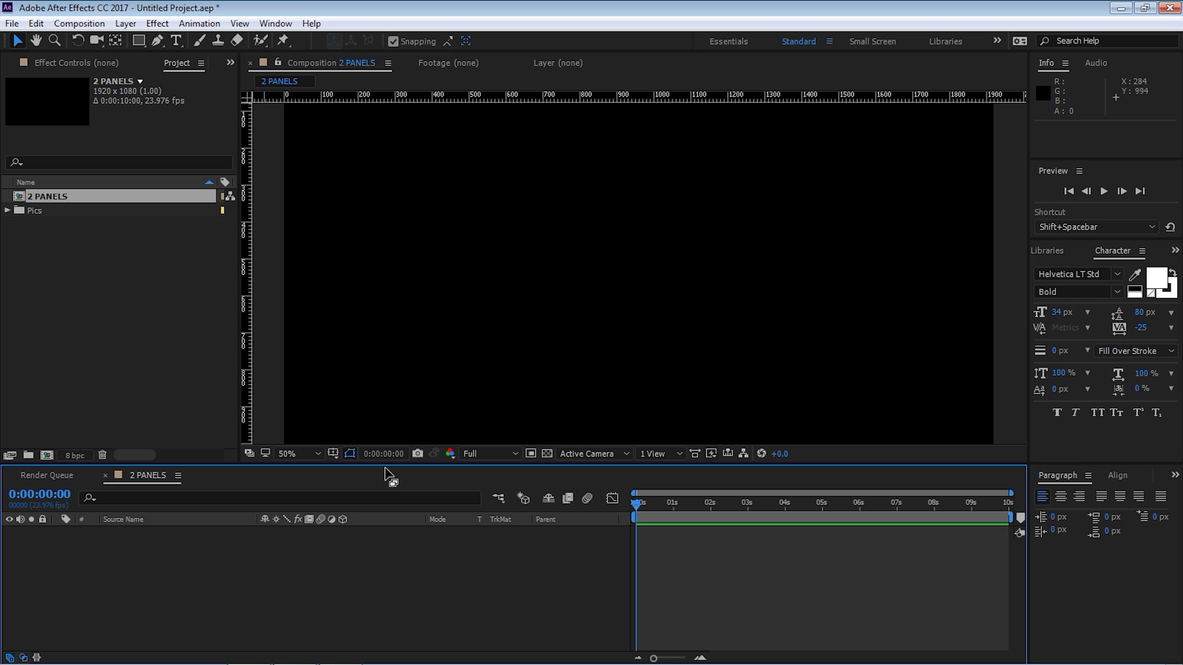
left_click_drag(387, 465, 388, 500)
left_click(240, 24)
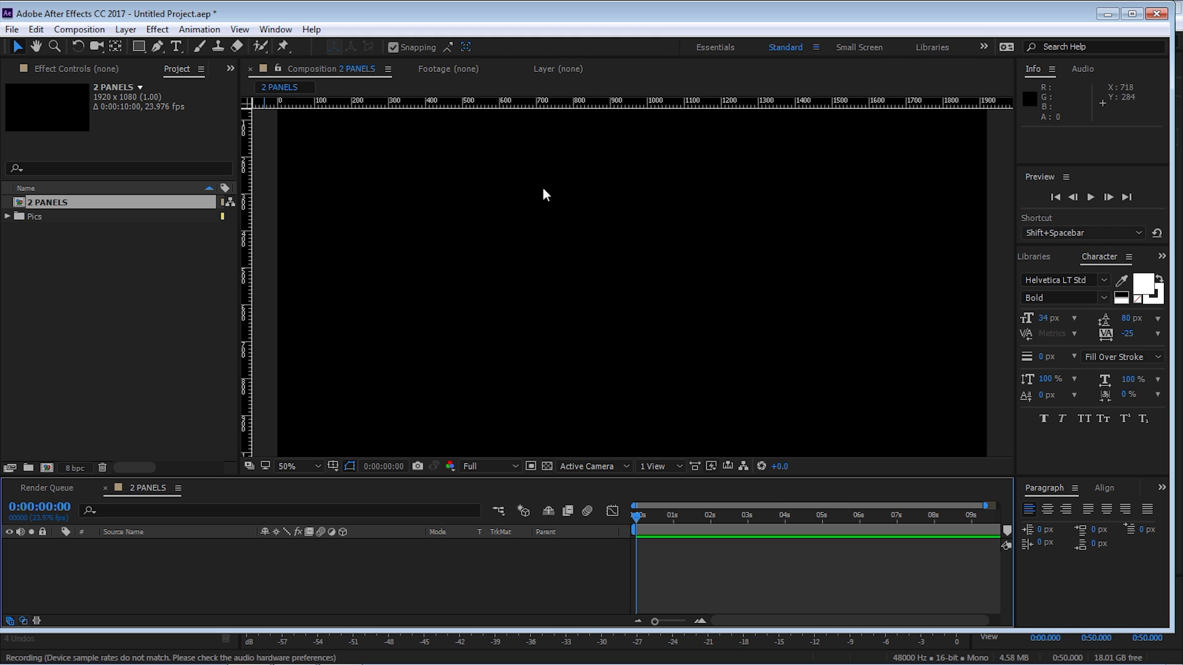
left_click_drag(544, 194, 721, 182)
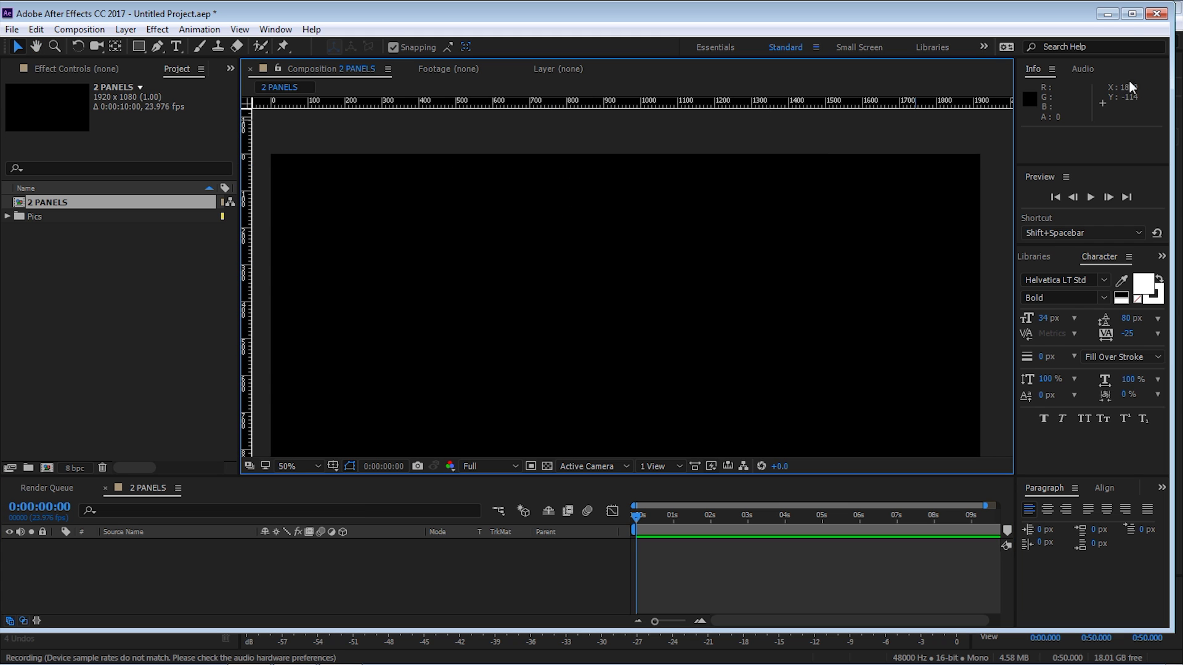
left_click(1132, 14)
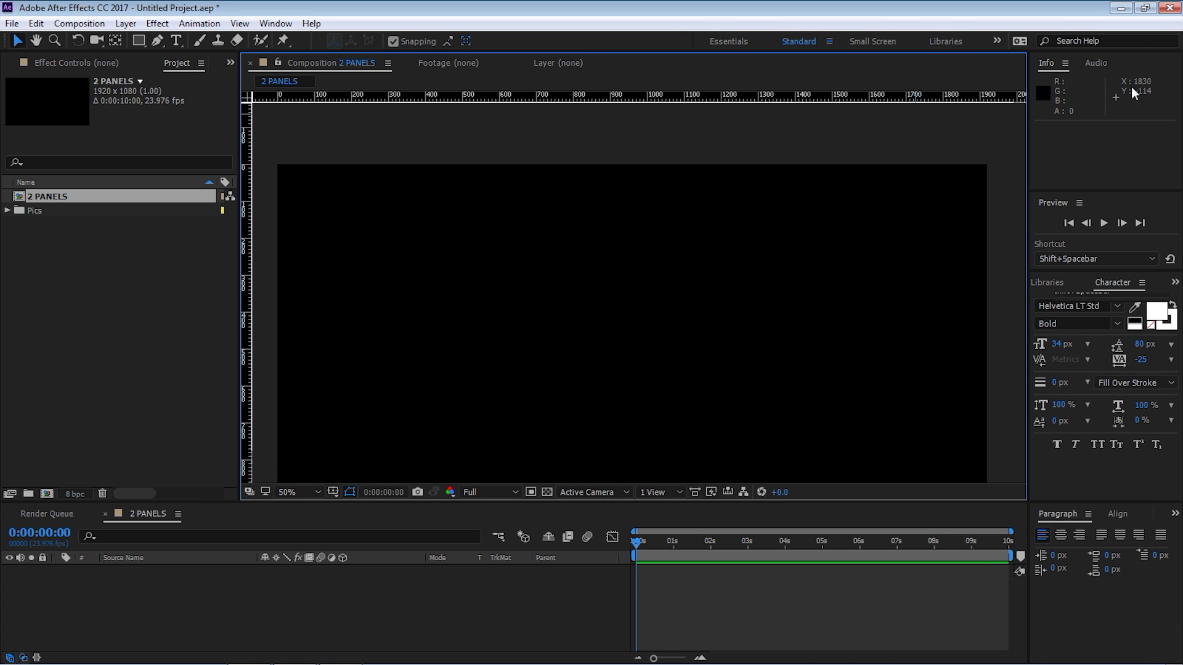
Step: Place a horizontal guide along the composition's upper edge and a vertical guide along its left edge
left_click_drag(572, 95, 586, 164)
scroll(464, 235, "up", 2)
scroll(683, 343, "up", 2)
scroll(868, 253, "left", 8)
left_click_drag(566, 148, 562, 149)
left_click_drag(244, 263, 552, 240)
Step: Place a horizontal guide along the composition's lower edge and a vertical guide at 1920 along its right edge
key("h")
left_click_drag(755, 361, 564, 185)
key("v")
left_click_drag(581, 97, 624, 311)
left_click_drag(702, 311, 410, 268)
key("v")
left_click_drag(250, 283, 536, 247)
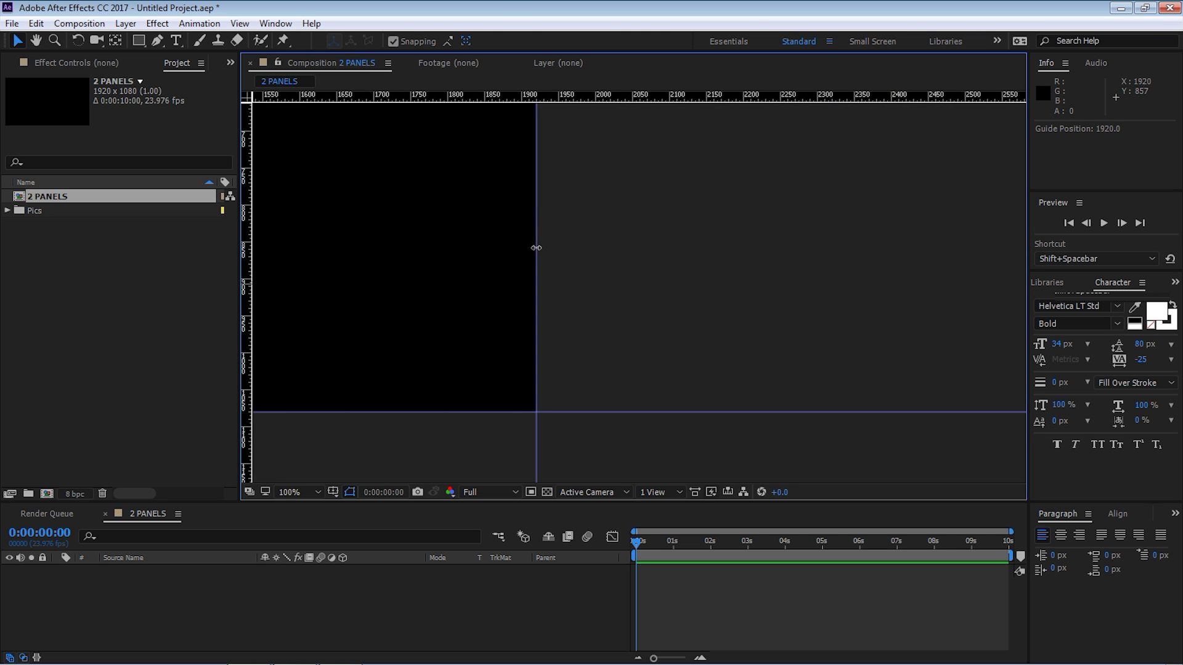
scroll(596, 182, "down", 4)
left_click_drag(612, 191, 763, 303)
key("v")
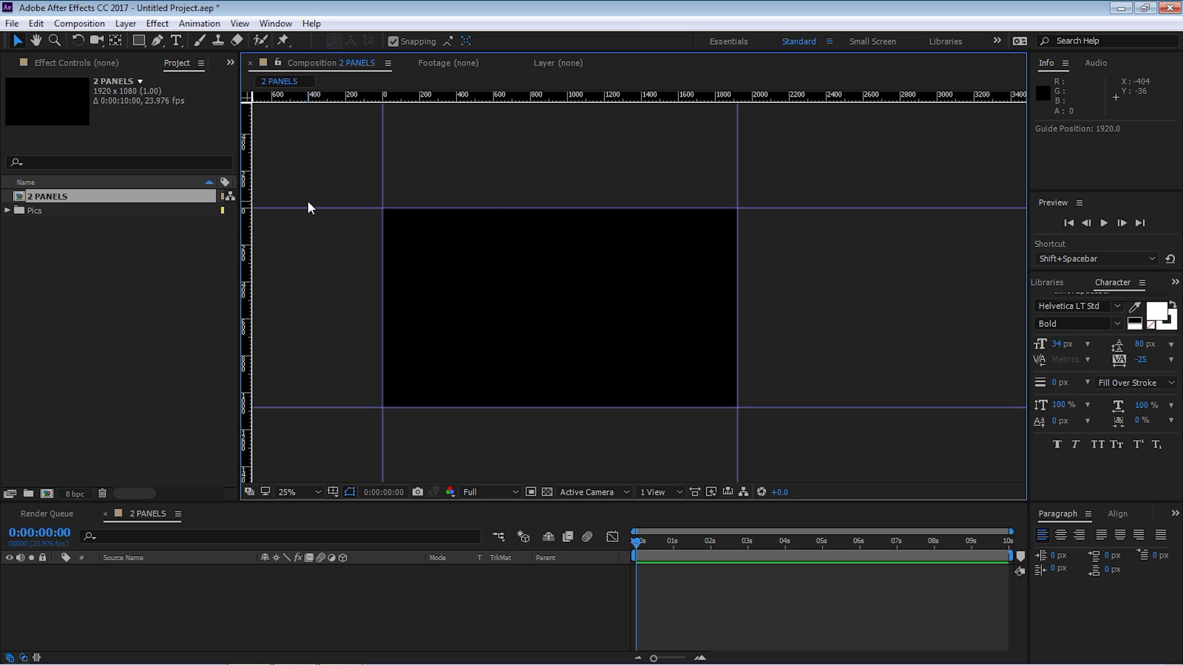
Step: Calculate 1920/2 in the Calculator and return to After Effects
key("XF86Calculator")
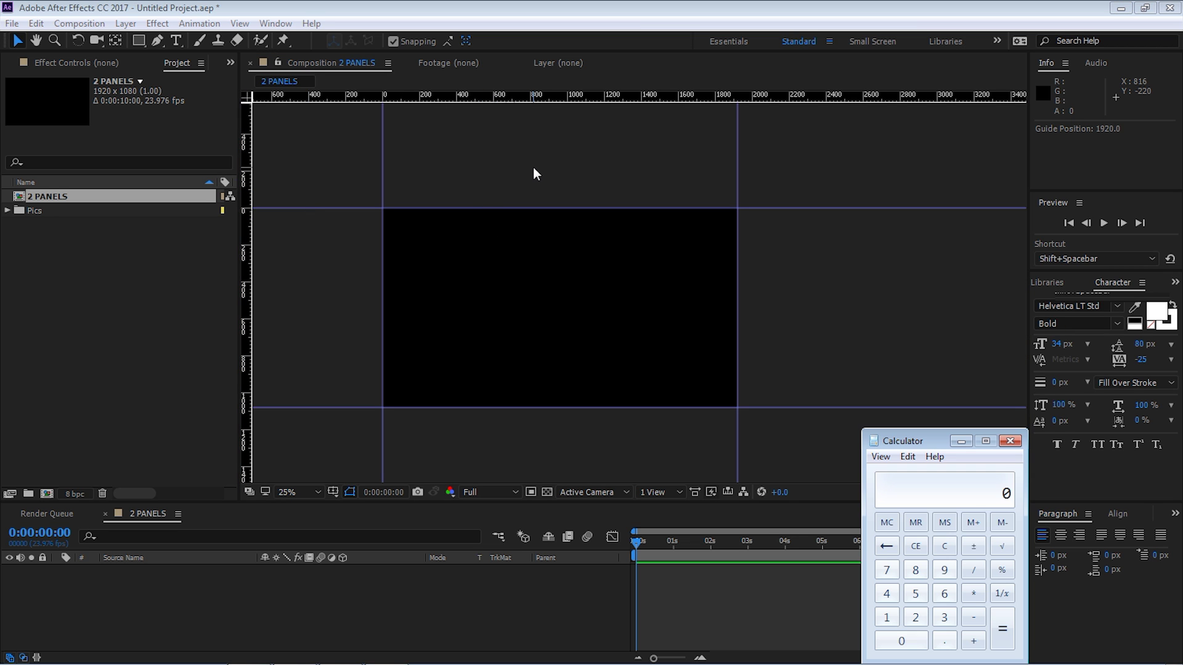
left_click_drag(937, 437, 673, 277)
type("19")
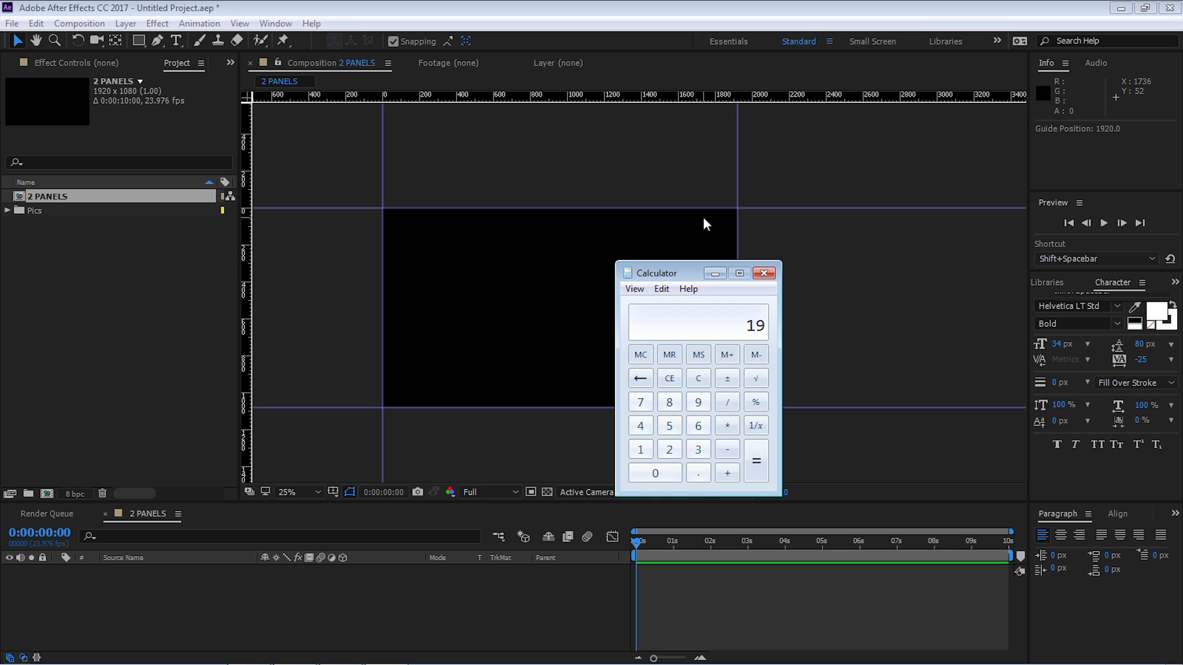
type("20/2")
key("Return")
left_click(658, 9)
Step: Place a vertical guide at the middle of the composition, at position 960.5
key("period")
key("h")
left_click_drag(510, 243, 740, 248)
key("v")
left_click_drag(248, 259, 696, 189)
key("period")
key("period")
key("h")
left_click_drag(911, 159, 620, 149)
key("v")
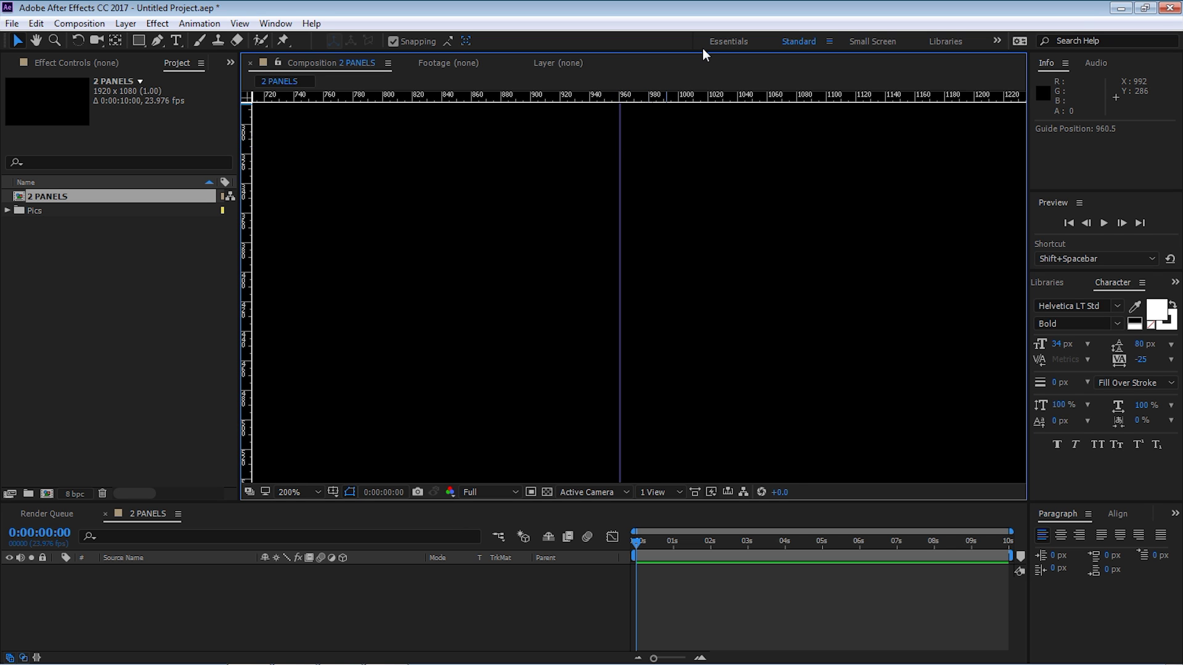
Step: Duplicate the 2 PANELS composition, rename the copy 3 PANELS, and open it
key("comma")
key("comma")
key("comma")
key("h")
left_click_drag(660, 215, 609, 236)
key("v")
left_click(73, 196)
key("ctrl+d")
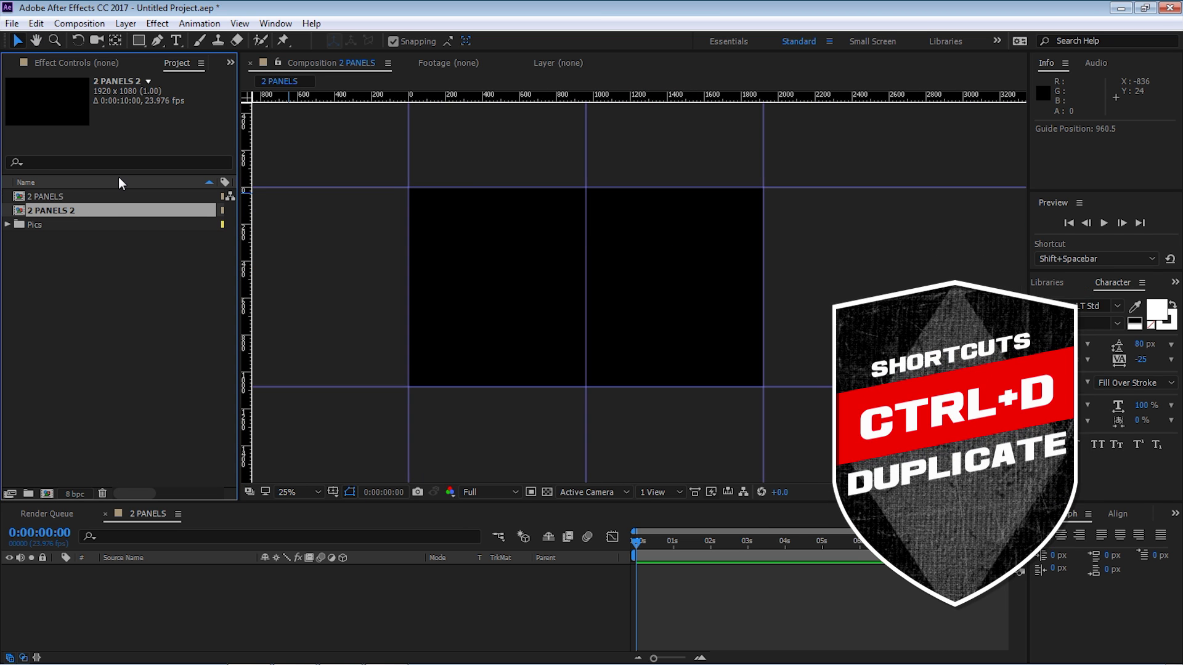
key("Return")
type("3 PANELS")
key("Return")
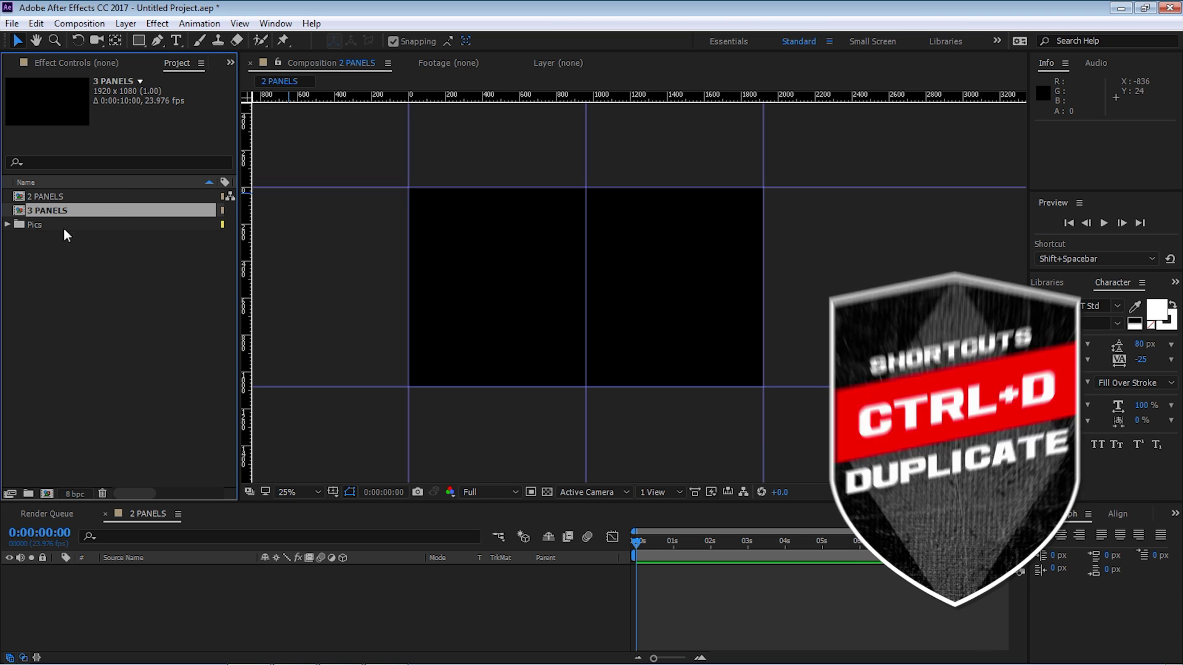
double_click(55, 211)
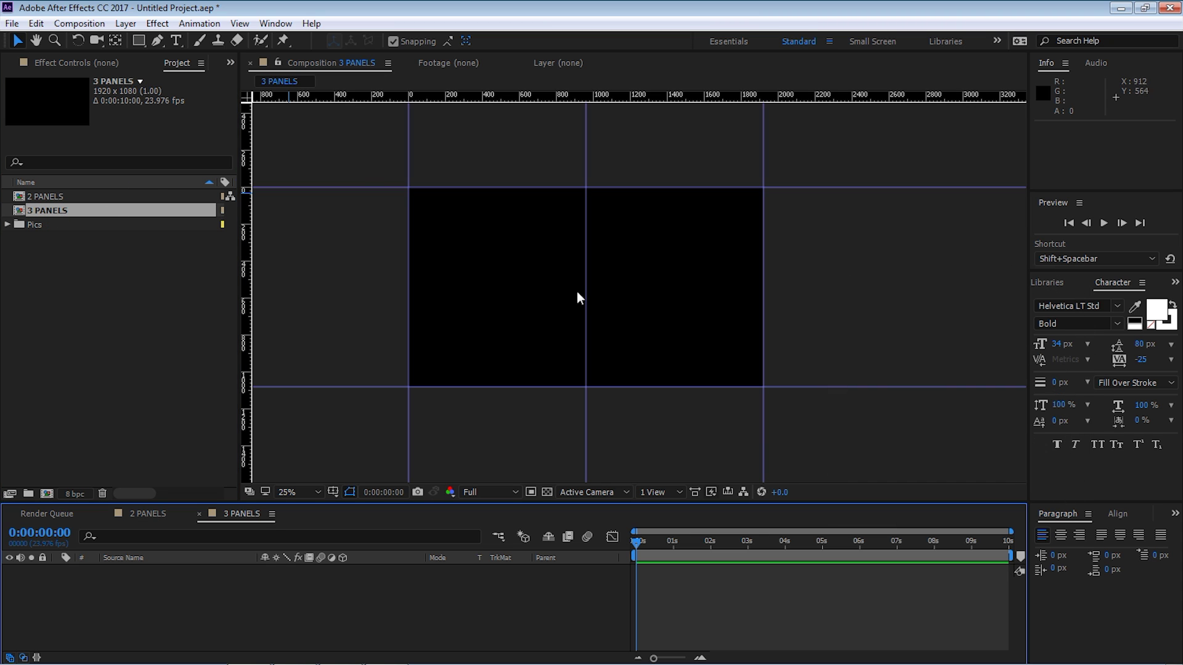
Step: Move the middle vertical guide to about 784, and calculate 1920/3 in the Calculator before returning to After Effects
left_click_drag(586, 293, 553, 293)
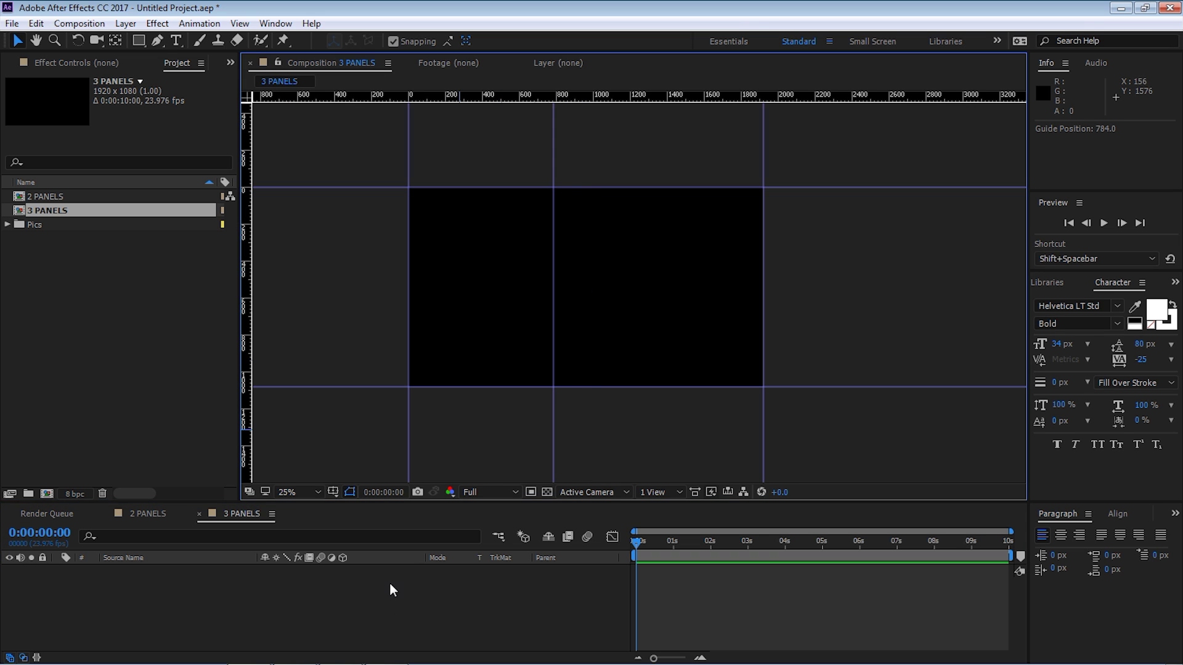
key("alt+Tab")
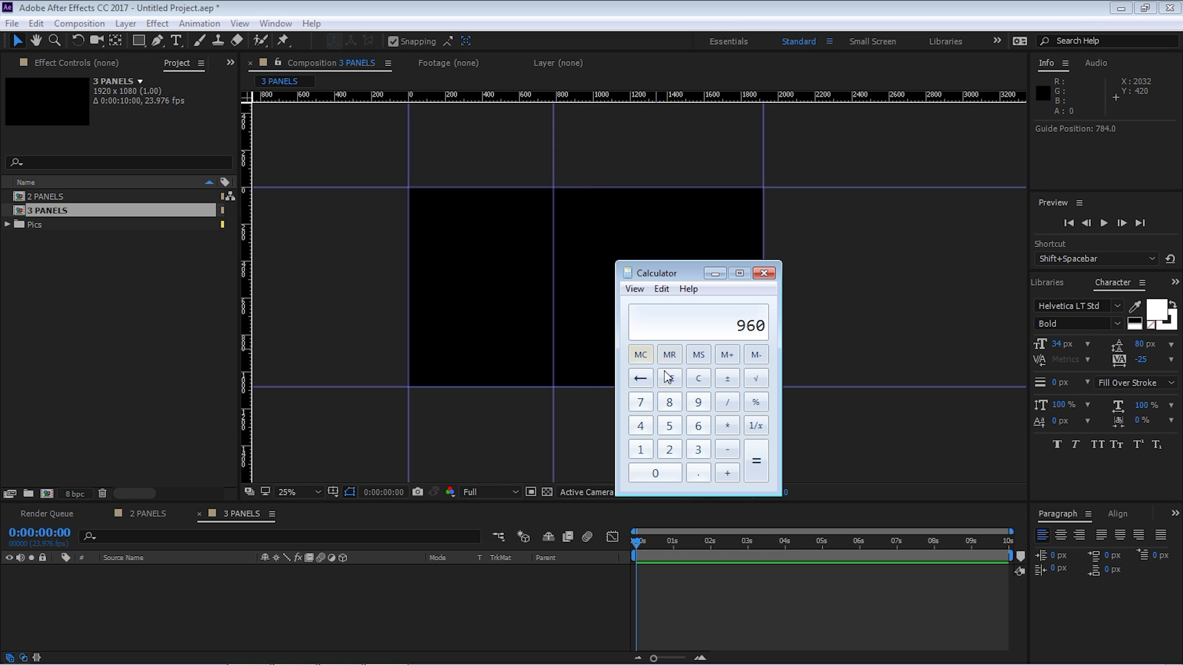
left_click(698, 378)
type("19203")
key("Return")
left_click(688, 18)
Step: Move the inner vertical guide of 3 PANELS to position 640 and check it at a closer zoom
key("period")
key("h")
left_click_drag(559, 242, 560, 193)
key("v")
left_click_drag(586, 138, 538, 137)
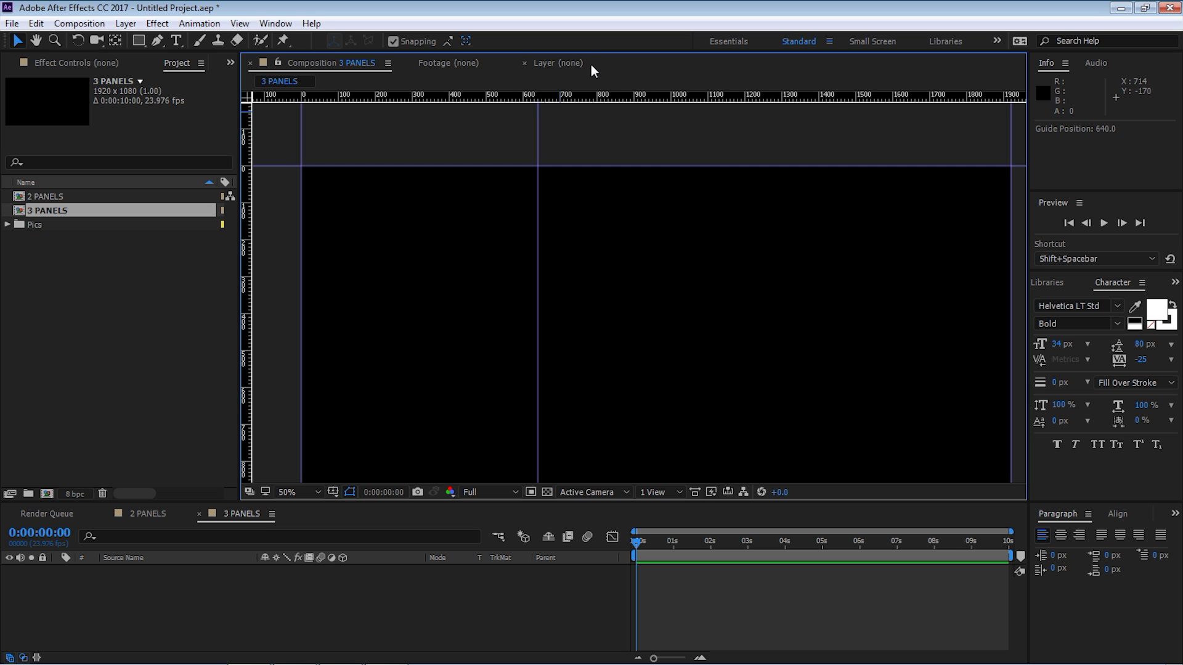
key("period")
key("period")
key("h")
left_click_drag(571, 211, 633, 222)
key("v")
key("comma")
key("comma")
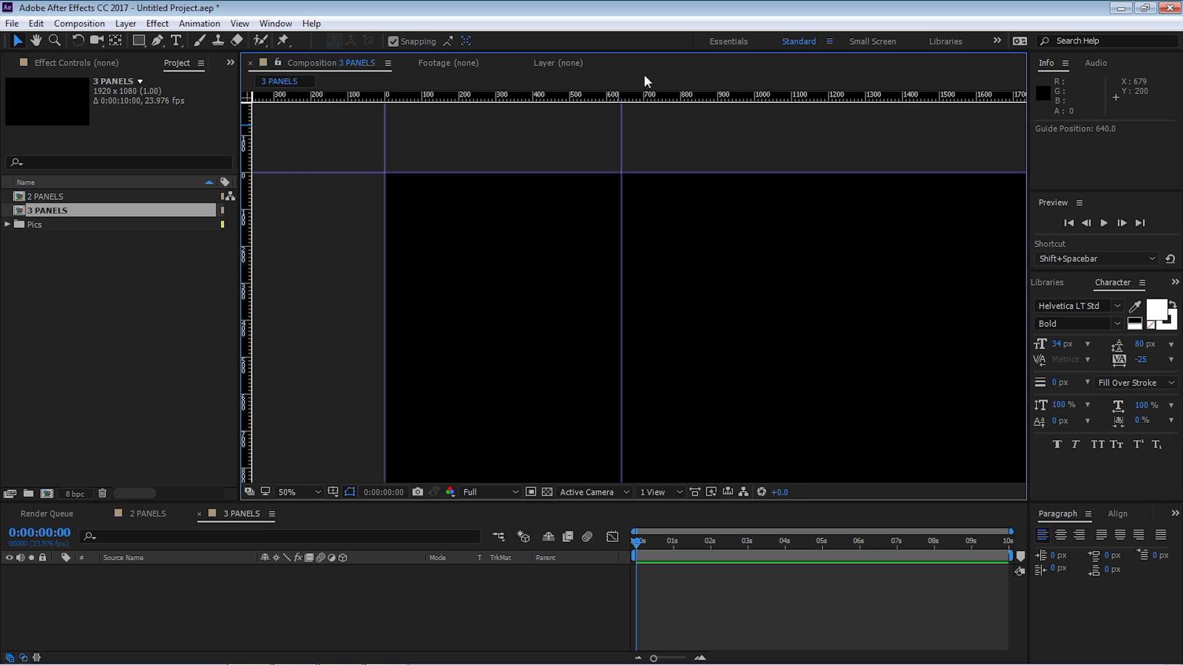
Step: Calculate double 640 in the Calculator and place a second inner vertical guide at 1280
key("alt+Tab")
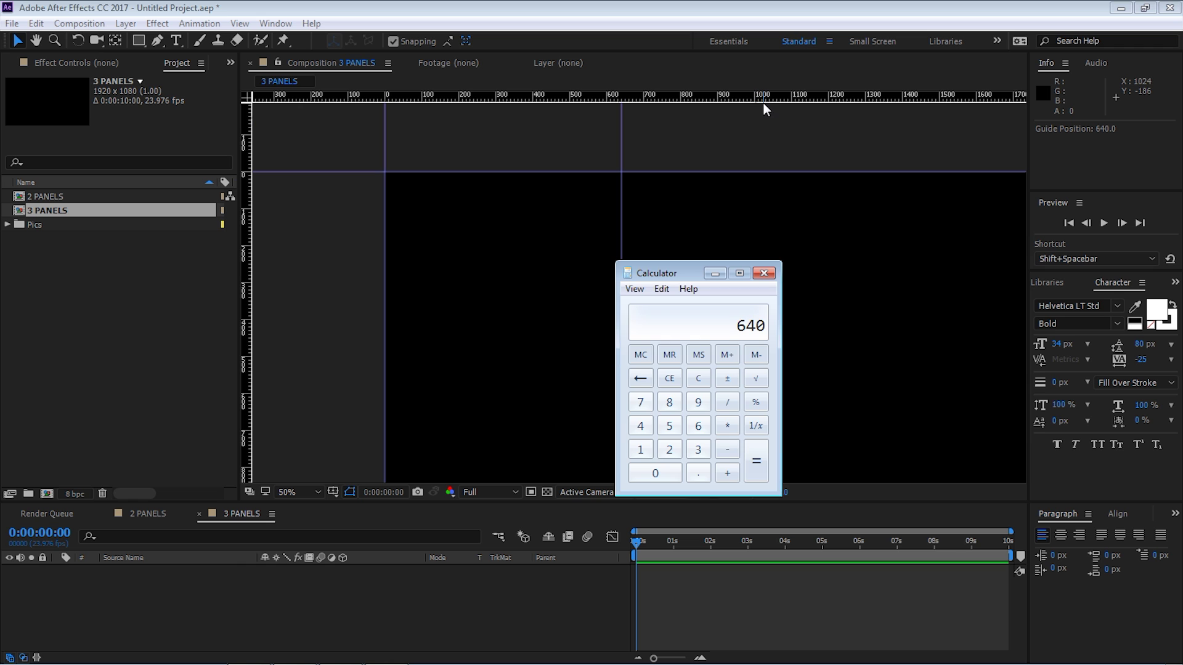
key("Return")
key("alt+Tab")
left_click_drag(793, 235, 539, 275)
left_click_drag(246, 272, 616, 216)
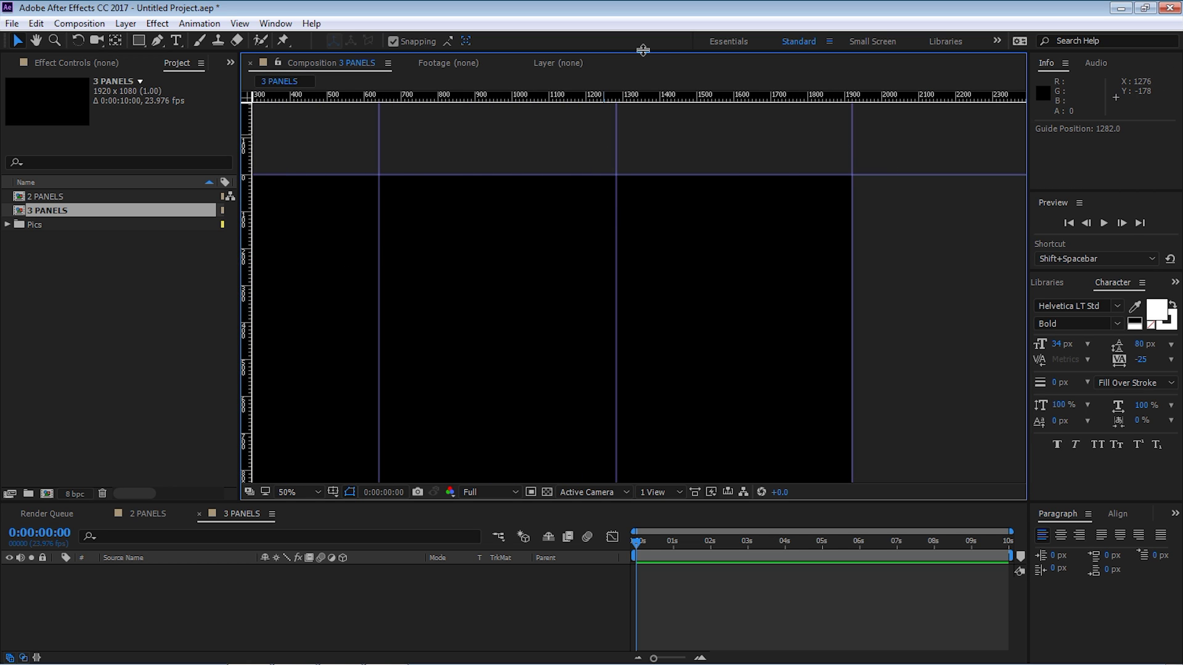
key("slash")
left_click_drag(592, 151, 591, 151)
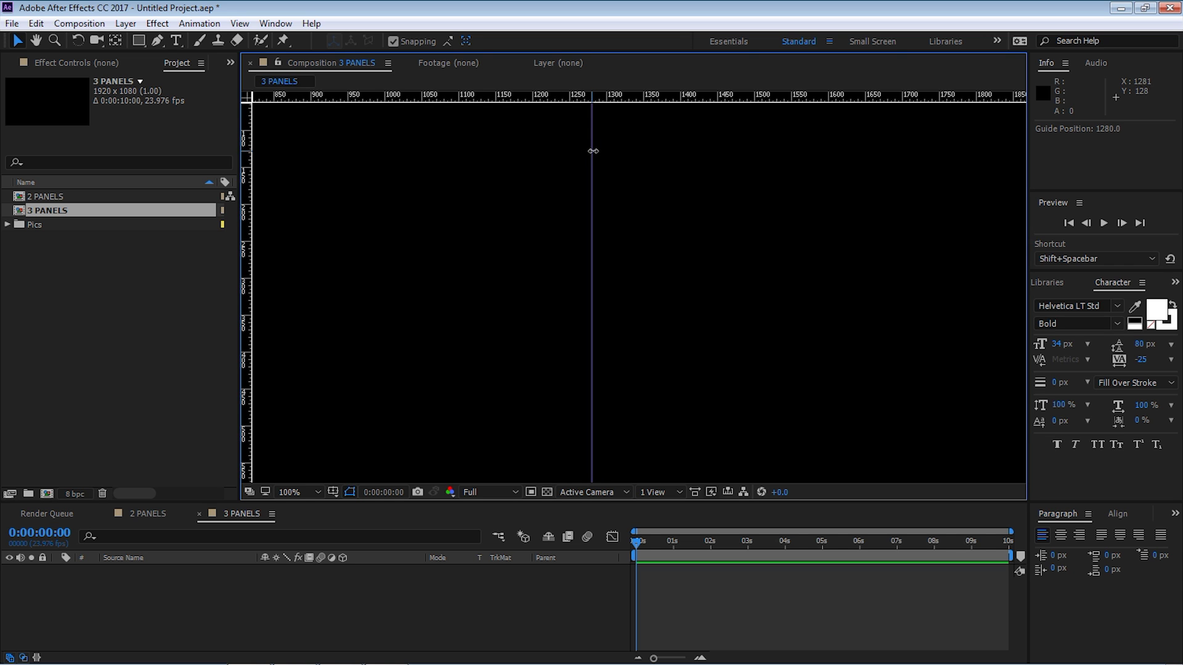
Step: Duplicate the 3 PANELS composition, rename the copy 4 PANELS HORIZAONTAL, and open it
scroll(654, 75, "down", 4)
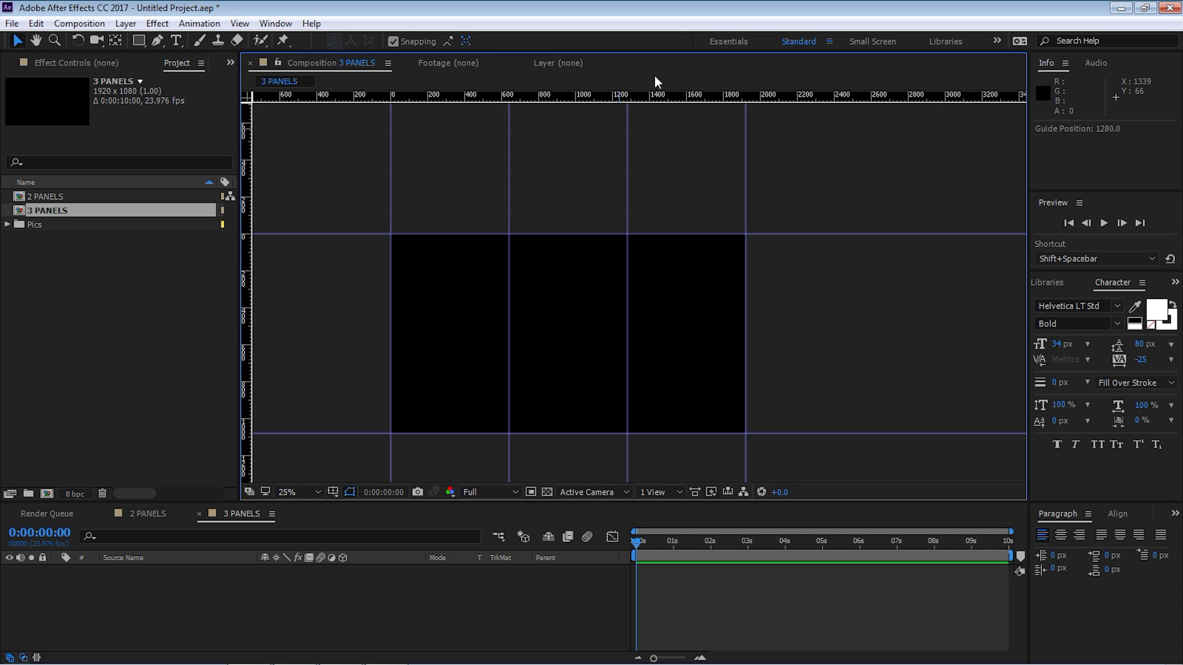
key("period")
left_click(68, 211)
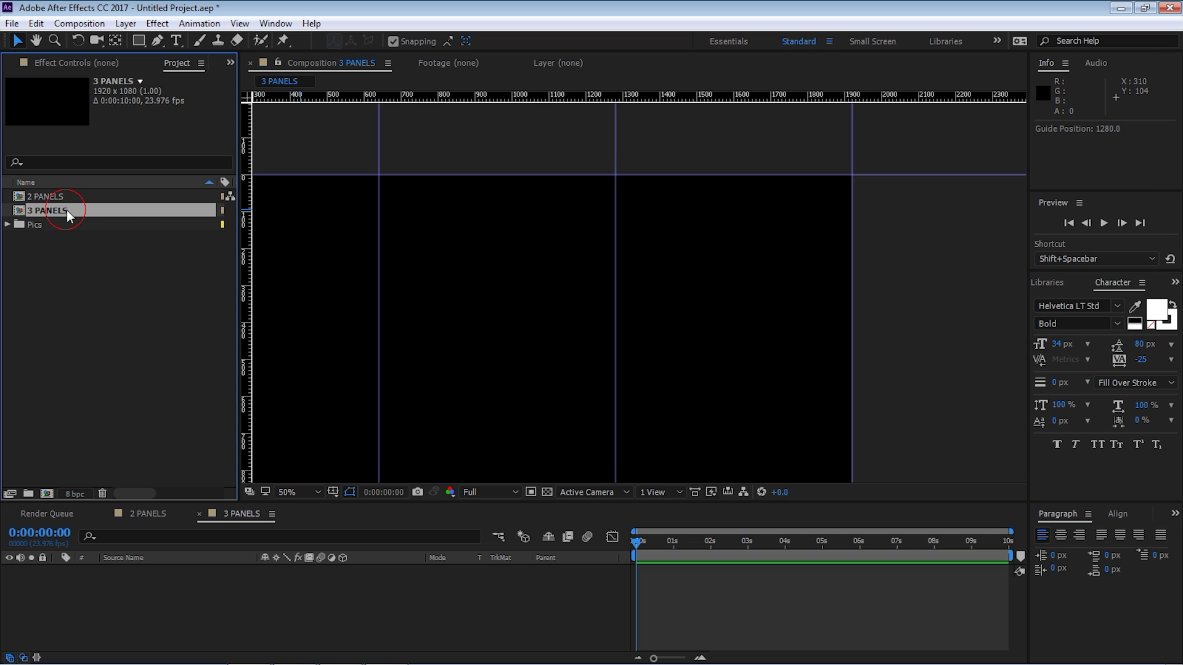
key("ctrl+d")
key("Return")
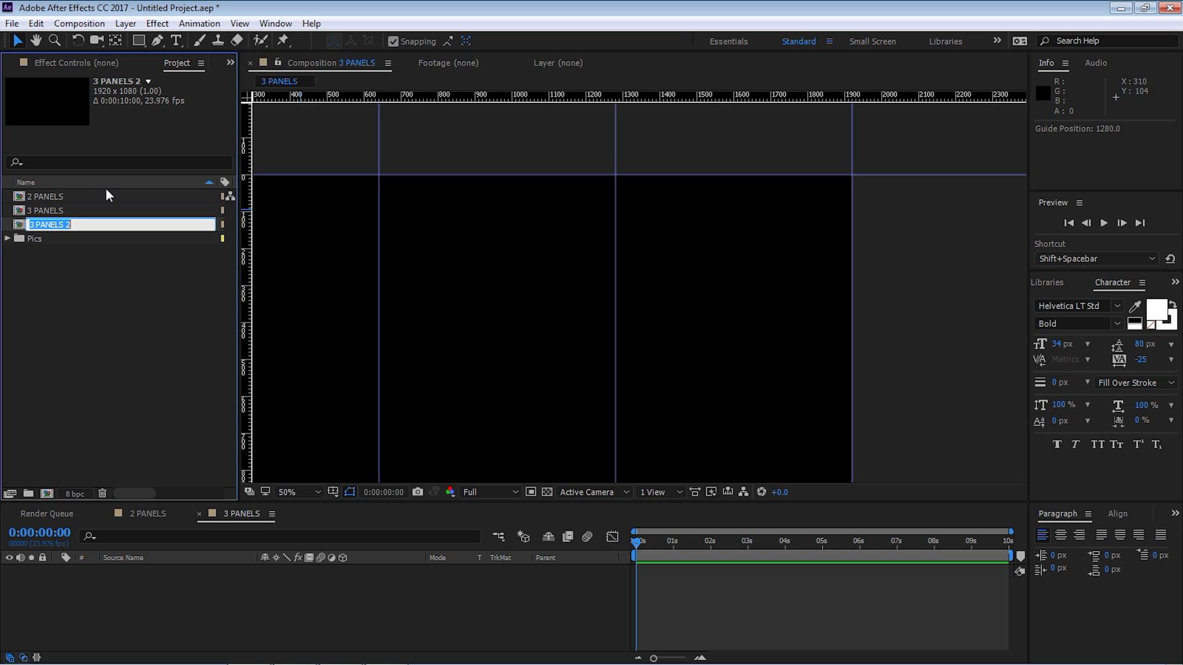
key("Home")
key("Delete")
type("4")
key("End")
key("BackSpace")
type("HORIZAONTAL")
key("Return")
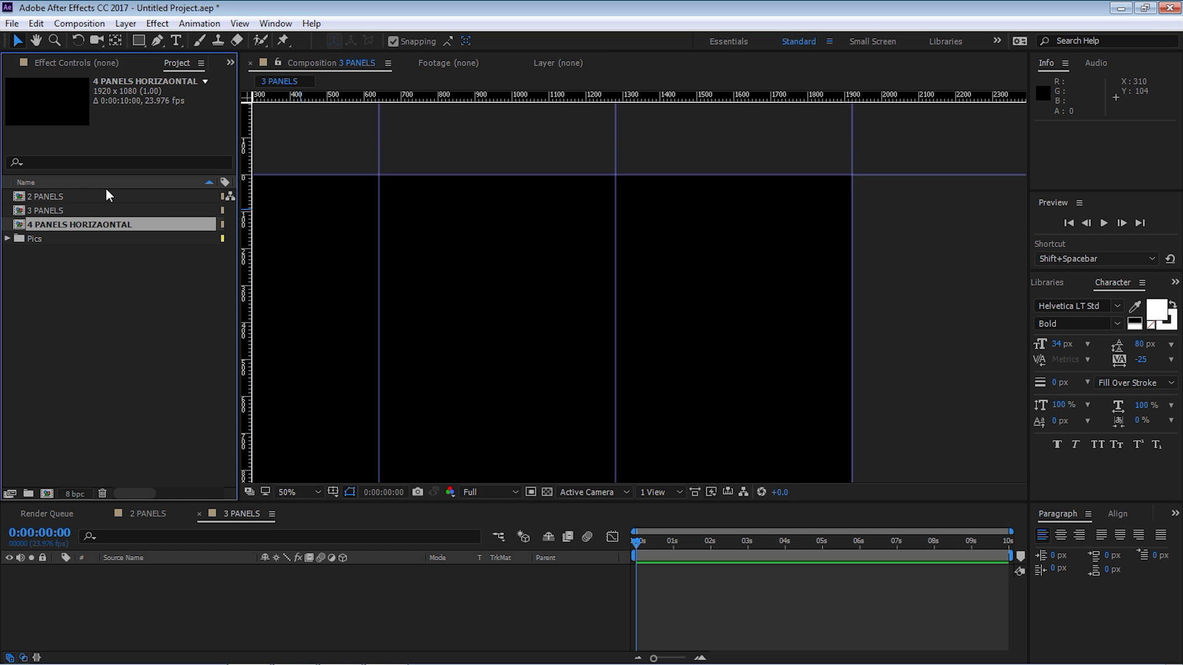
double_click(116, 228)
Step: Calculate 1920/4 in the Calculator for the four-panel layout and return to After Effects
left_click_drag(535, 368, 657, 312)
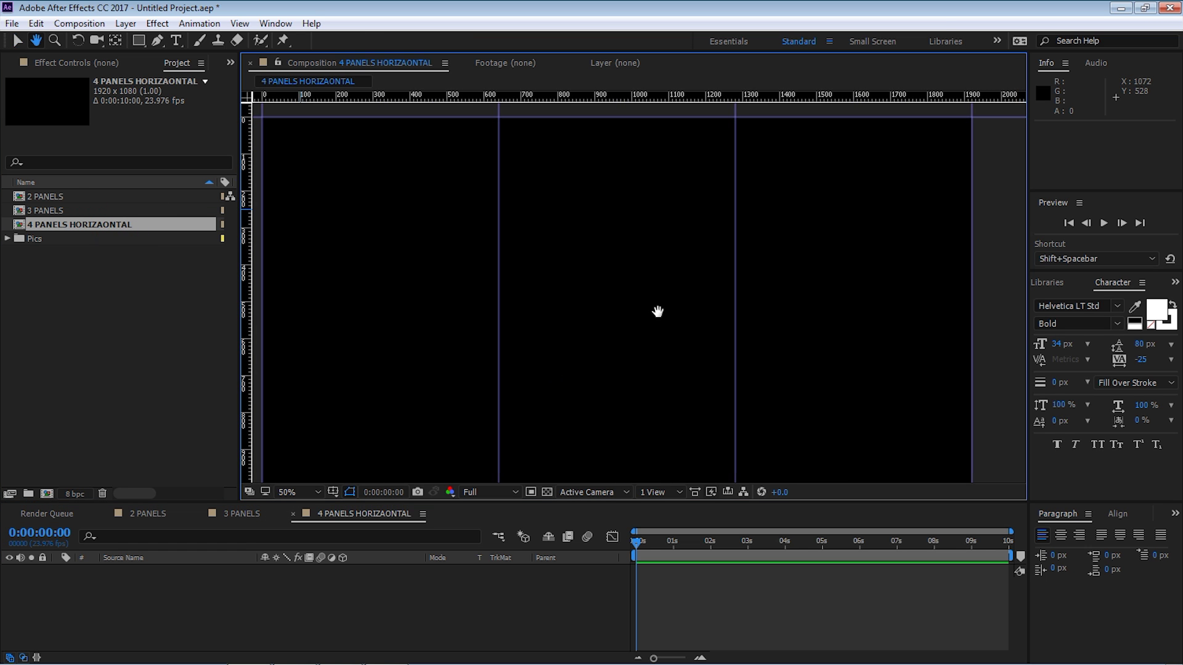
key("alt+Tab")
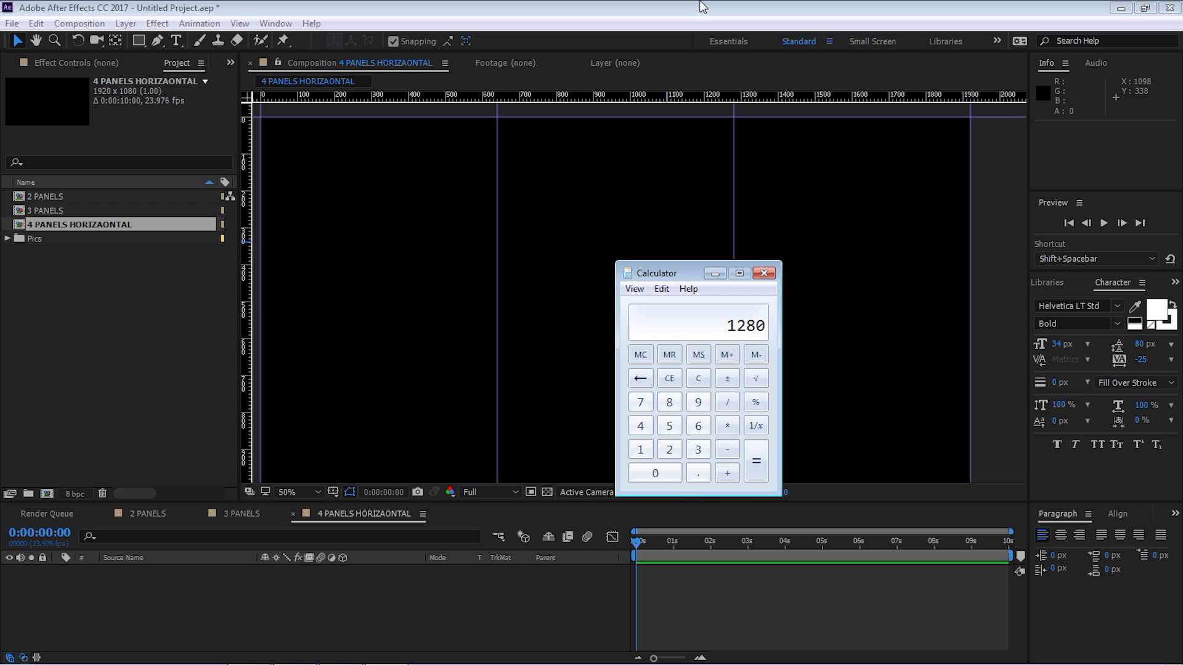
left_click_drag(660, 272, 591, 242)
type("1920/4")
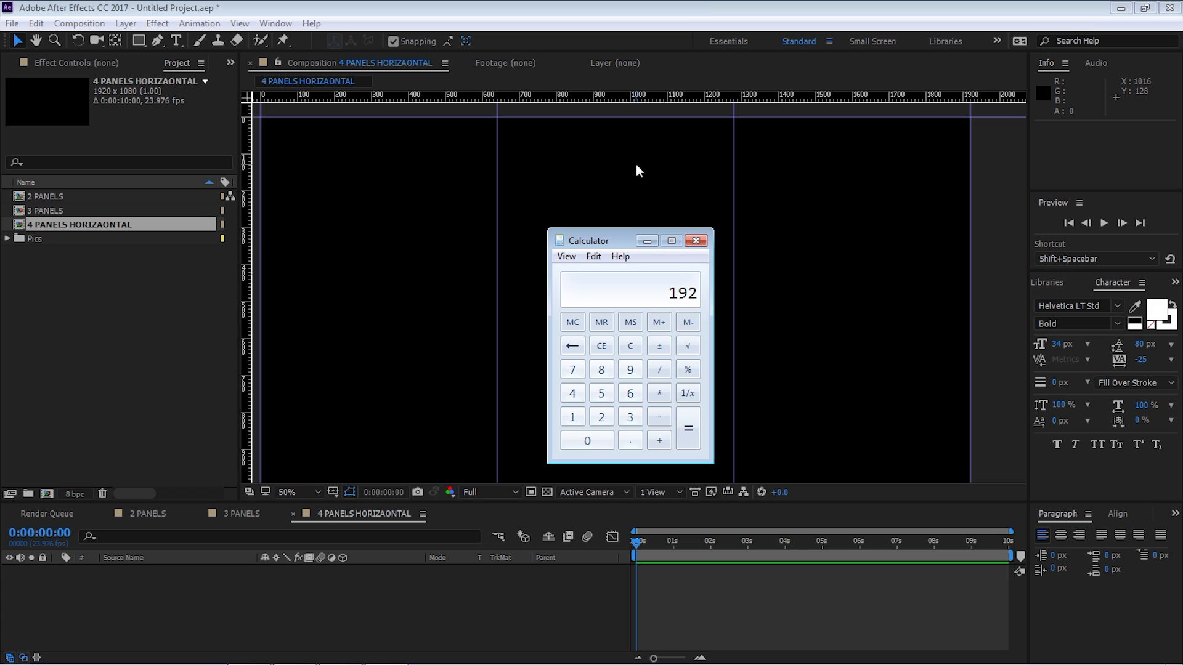
key("Return")
left_click(650, 14)
Step: Move the first inner vertical guide of 4 PANELS HORIZAONTAL to position 480
key("h")
left_click_drag(547, 253, 536, 204)
key("v")
key("period")
key("h")
left_click_drag(449, 203, 573, 202)
key("v")
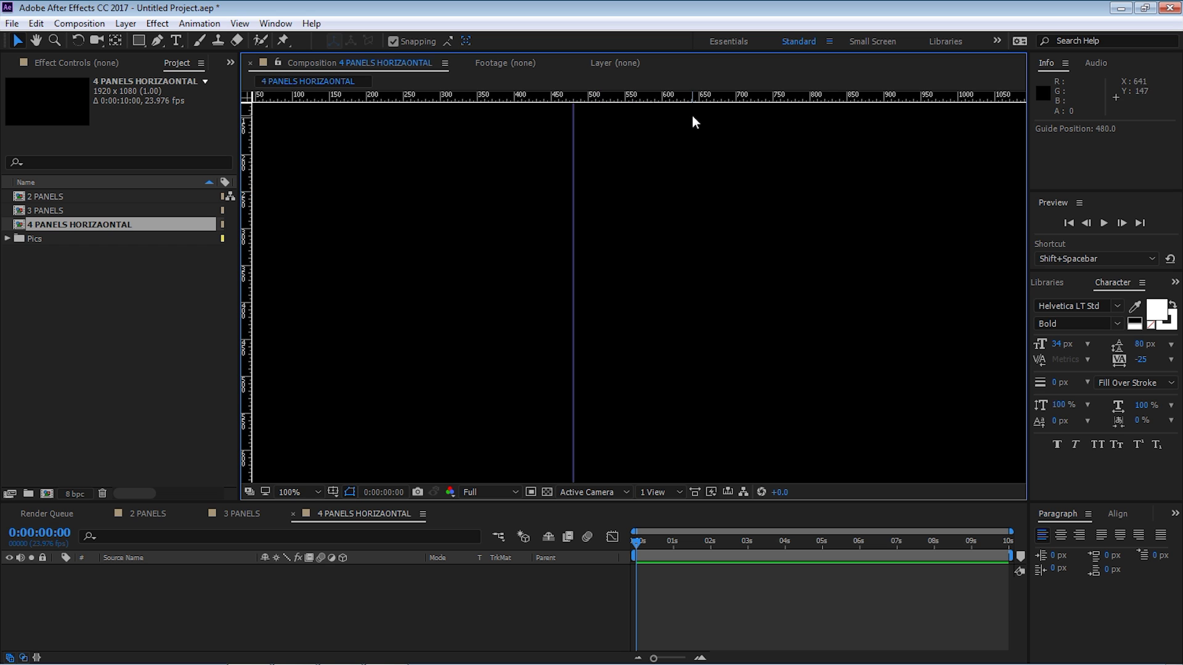
Step: Move the second inner vertical guide of the four-panel composition to position 960
key("comma")
left_click_drag(797, 265, 639, 232)
key("comma")
key("period")
left_click_drag(528, 179, 603, 213)
left_click_drag(757, 136, 642, 138)
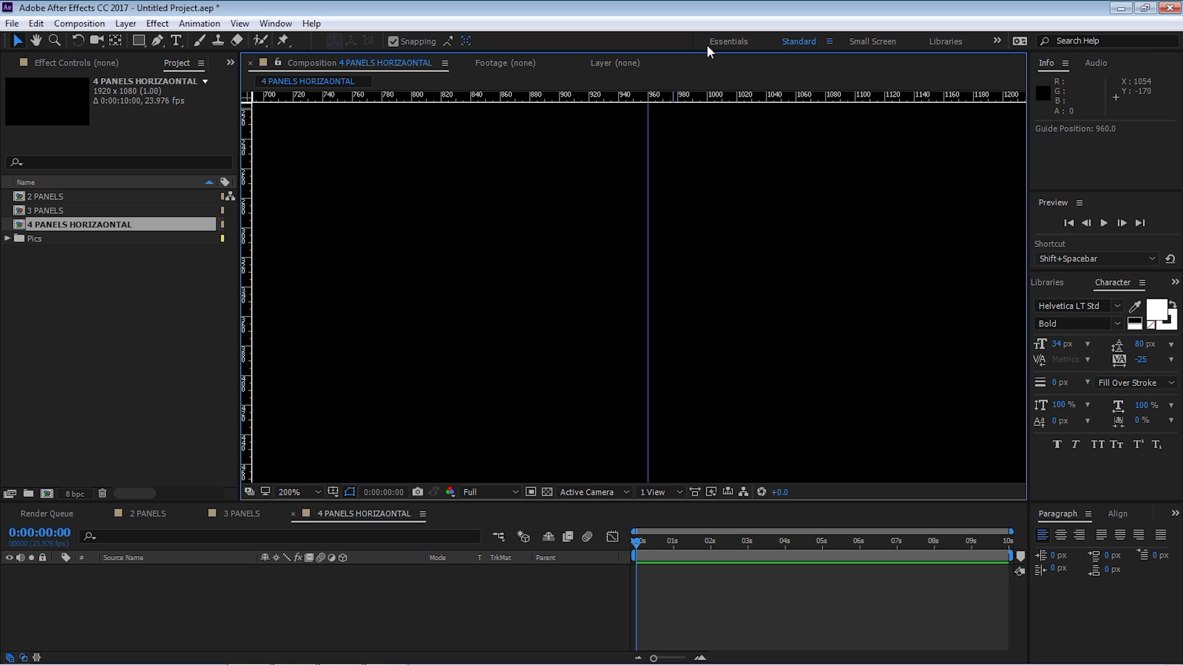
Step: Switch to the Calculator, double 480 and add another 480 for the third guide position, and return to After Effects
key("alt+Tab")
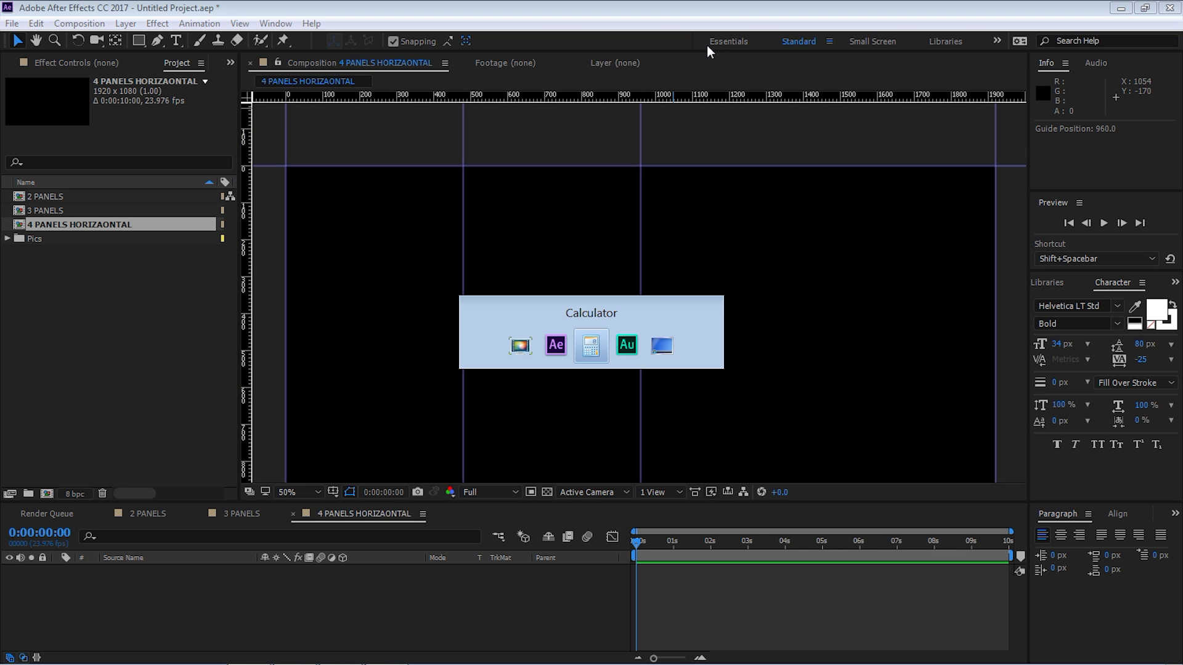
type("*2")
key("Return")
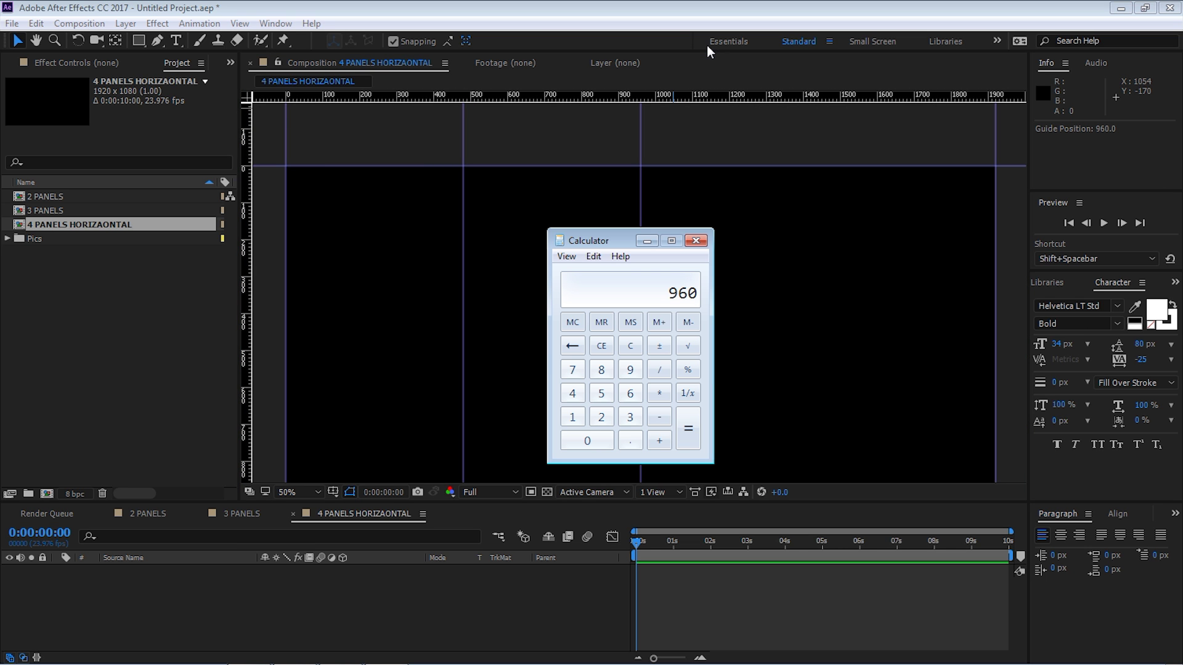
type("480")
key("Return")
key("alt+Tab")
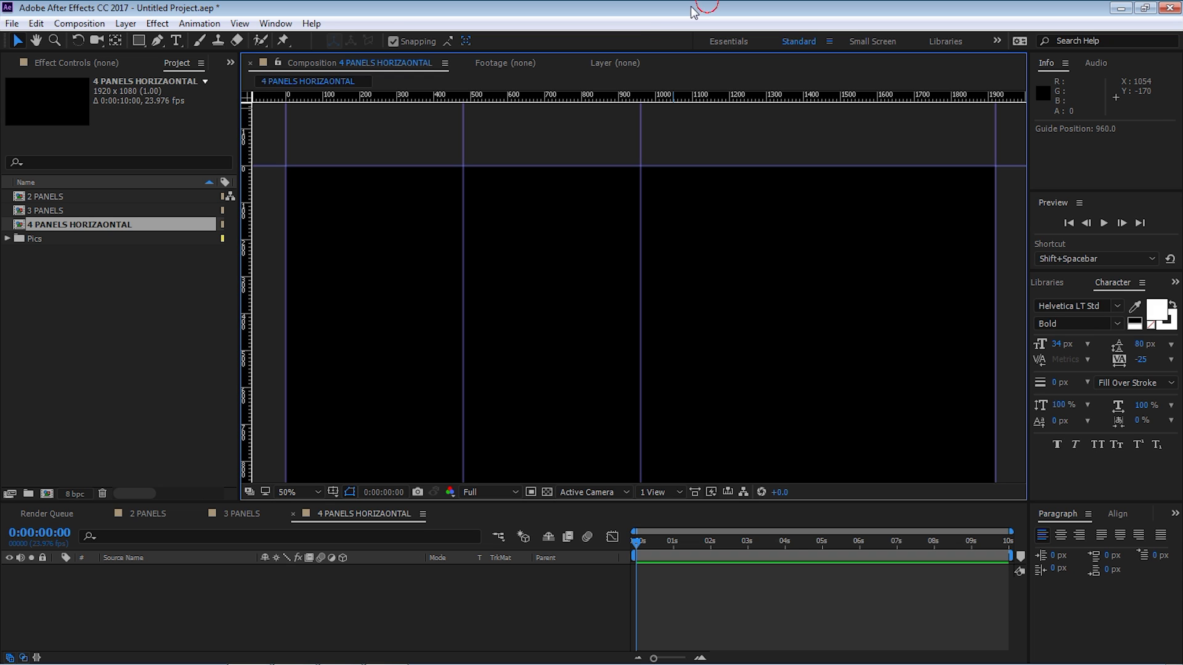
Step: Add a third inner vertical guide to 4 PANELS HORIZAONTAL at position 1440
left_click_drag(248, 280, 813, 204)
left_click_drag(820, 203, 818, 200)
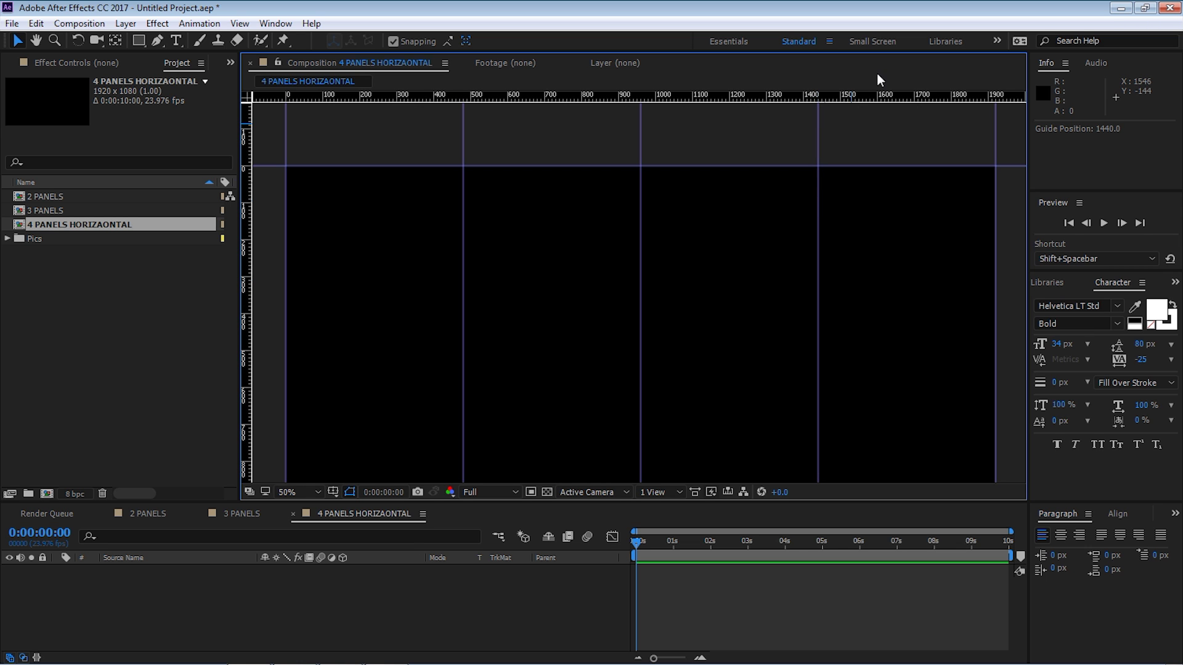
key("slash")
key("h")
left_click_drag(879, 151, 879, 238)
key("v")
left_click_drag(628, 132, 625, 135)
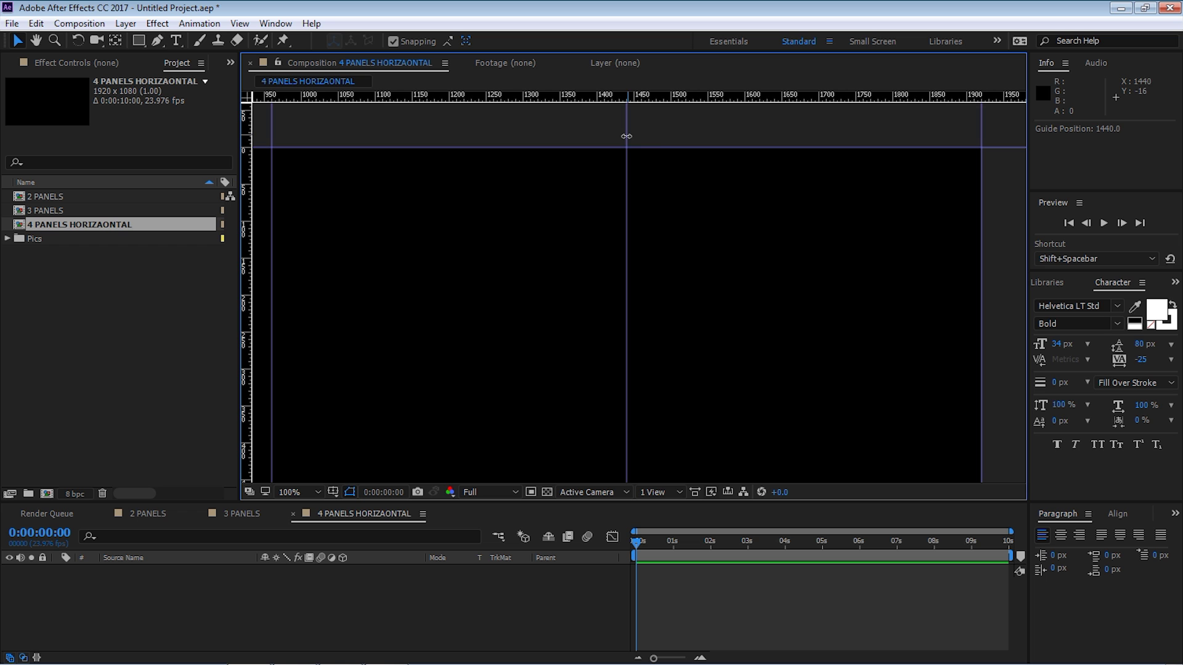
Step: Check the layout of all guides in 4 PANELS HORIZAONTAL across the whole frame
key("period")
key("comma")
key("comma")
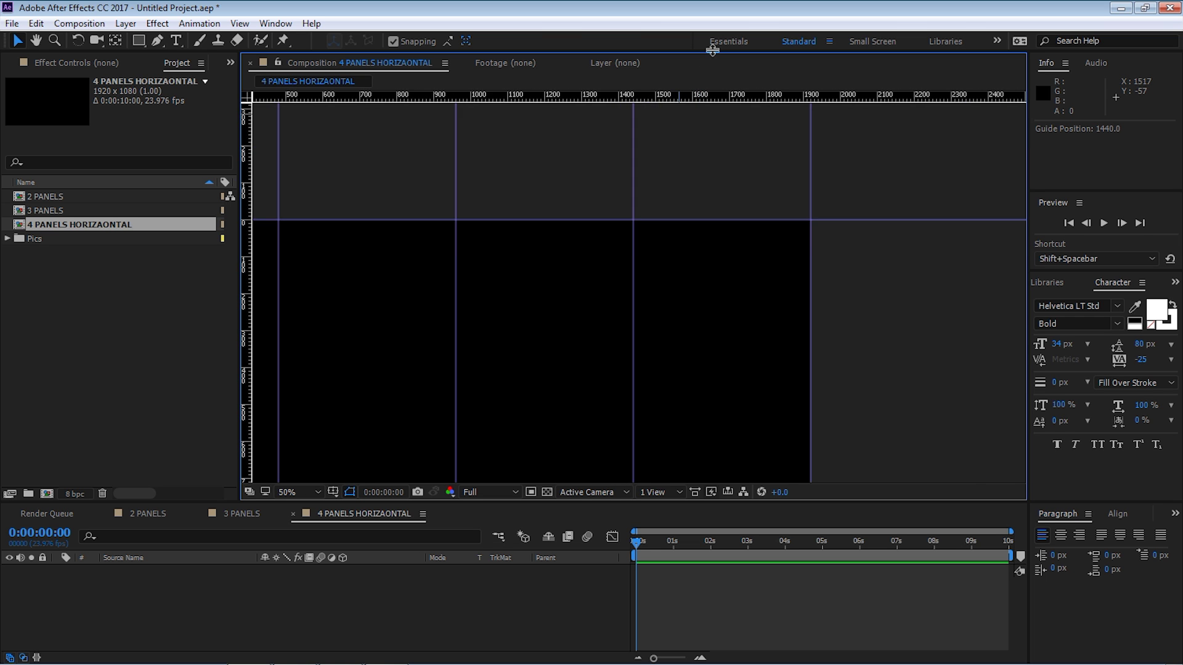
key("h")
left_click_drag(662, 219, 851, 131)
key("v")
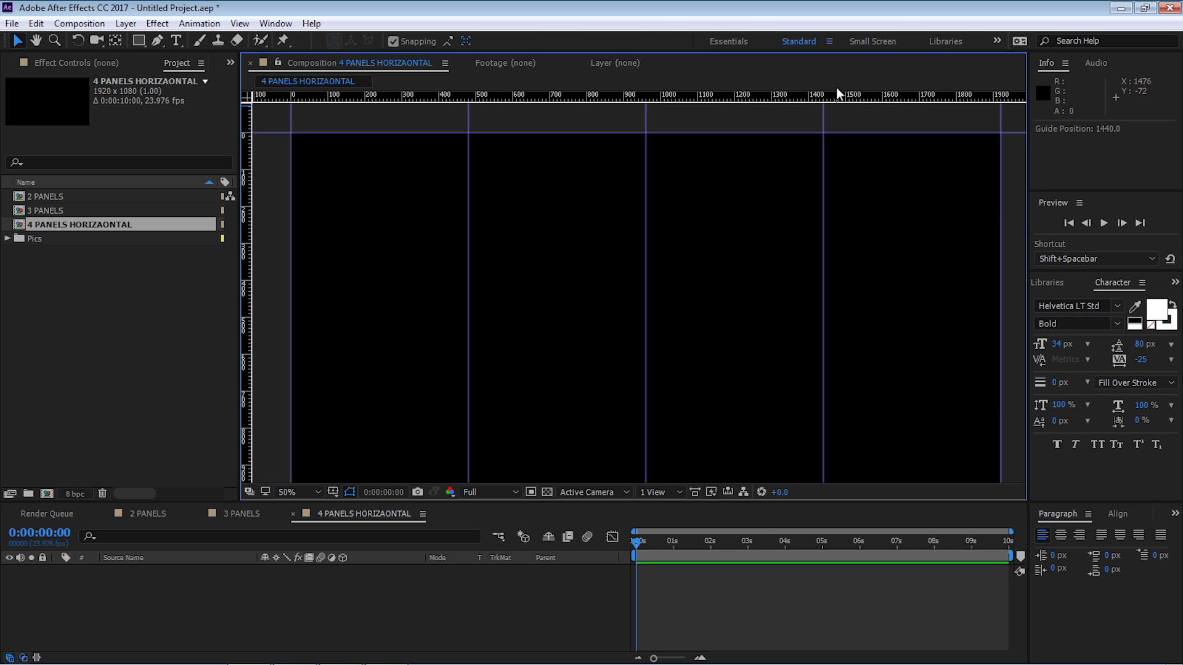
key("comma")
key("comma")
left_click_drag(737, 231, 673, 211)
Step: Duplicate the 4 PANELS HORIZAONTAL composition, rename the copy 4 PANELS SQUARE, and open it
left_click(84, 225)
key("ctrl+d")
key("Return")
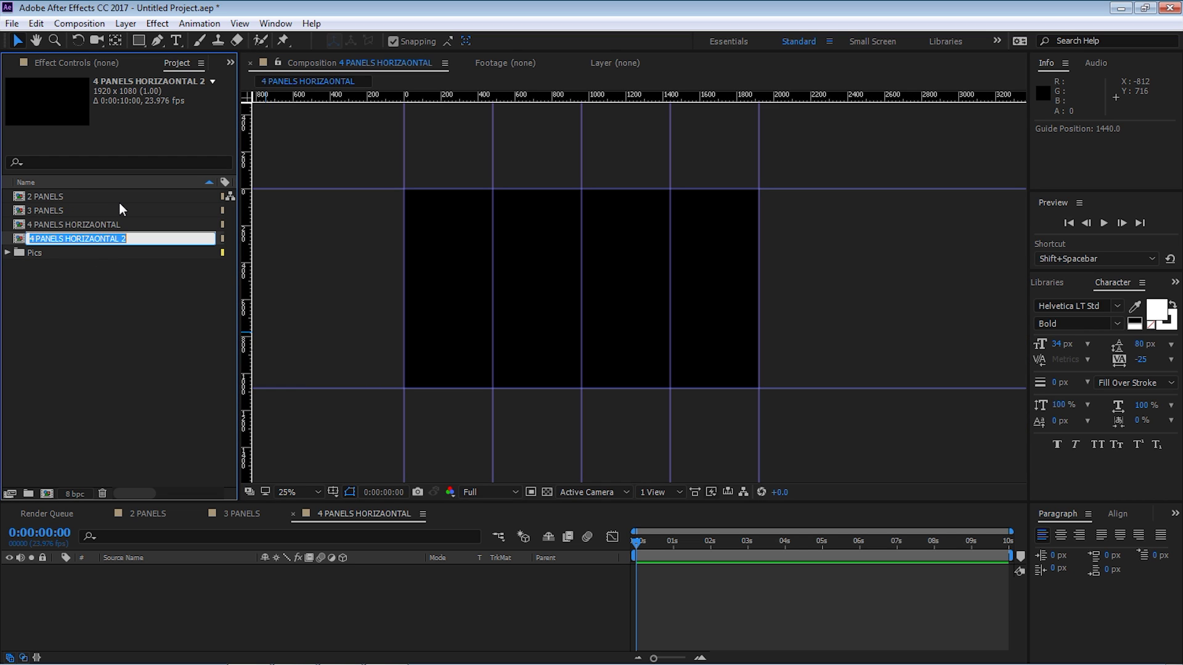
type("4 PANELS HO")
key("BackSpace")
key("BackSpace")
type("AQUARE")
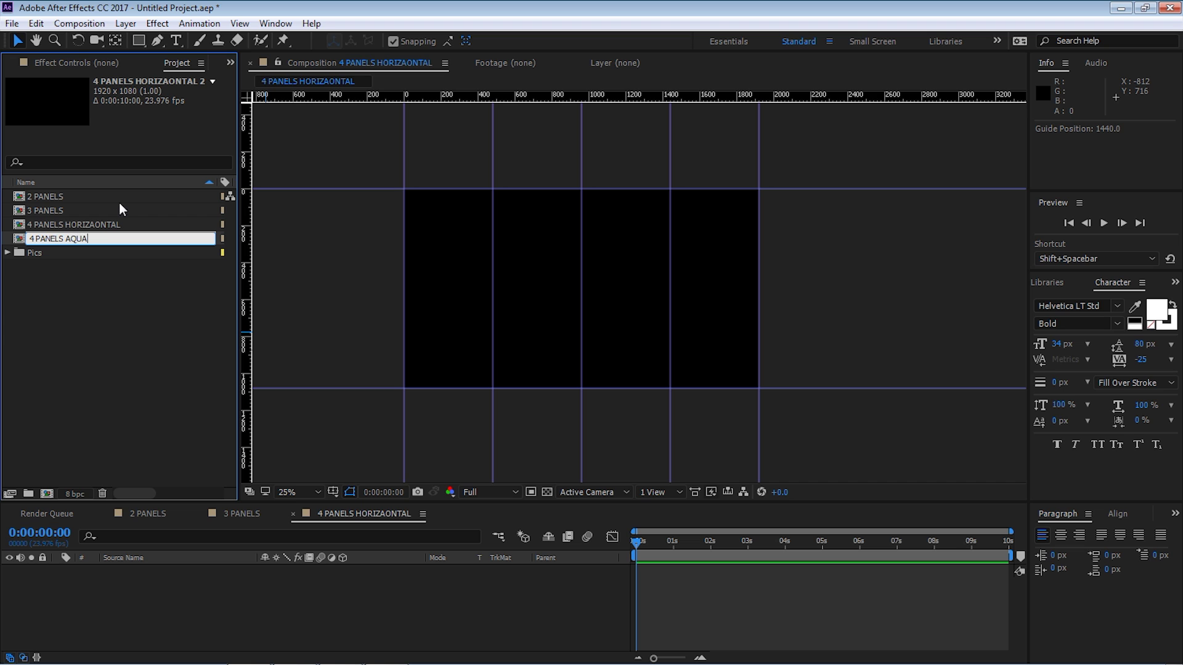
left_click(68, 239)
key("Return")
double_click(102, 239)
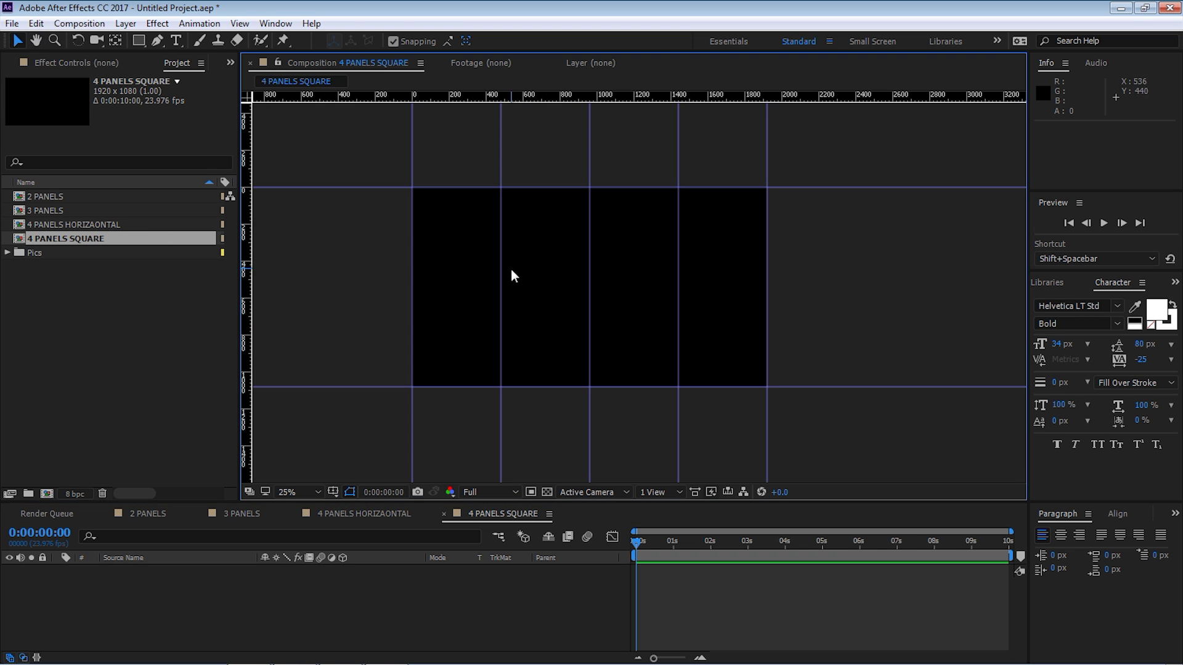
Step: Remove the vertical guides at 480 and 1440 from 4 PANELS SQUARE, keeping only the centre one
left_click_drag(501, 280, 245, 278)
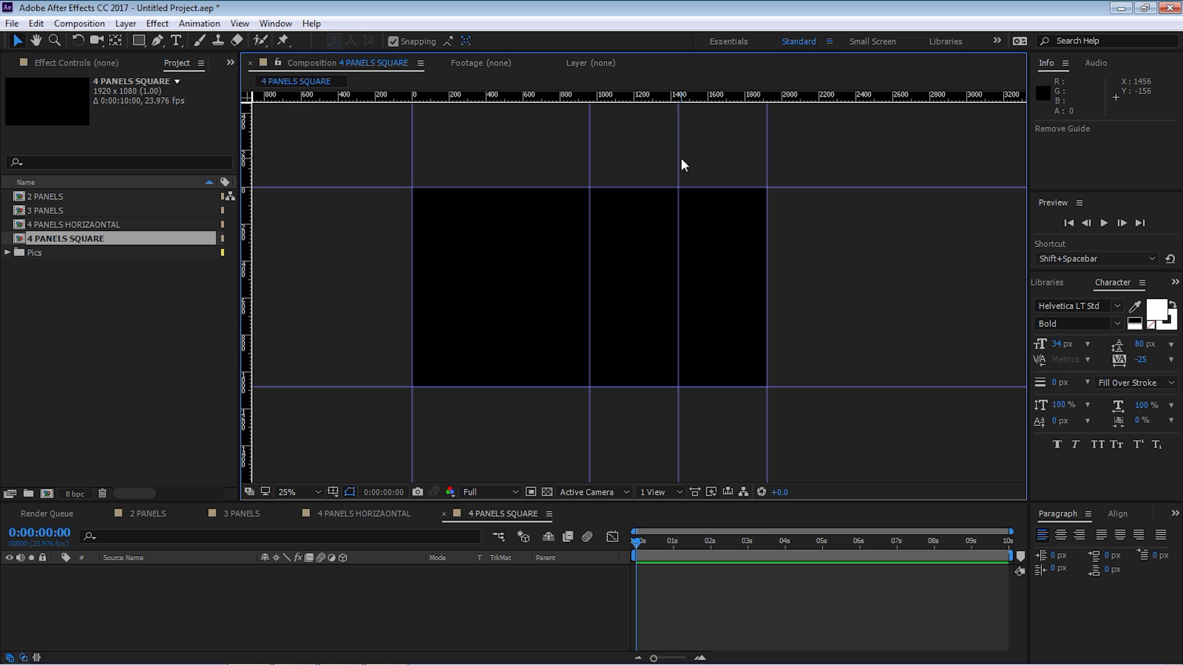
left_click_drag(679, 159, 245, 178)
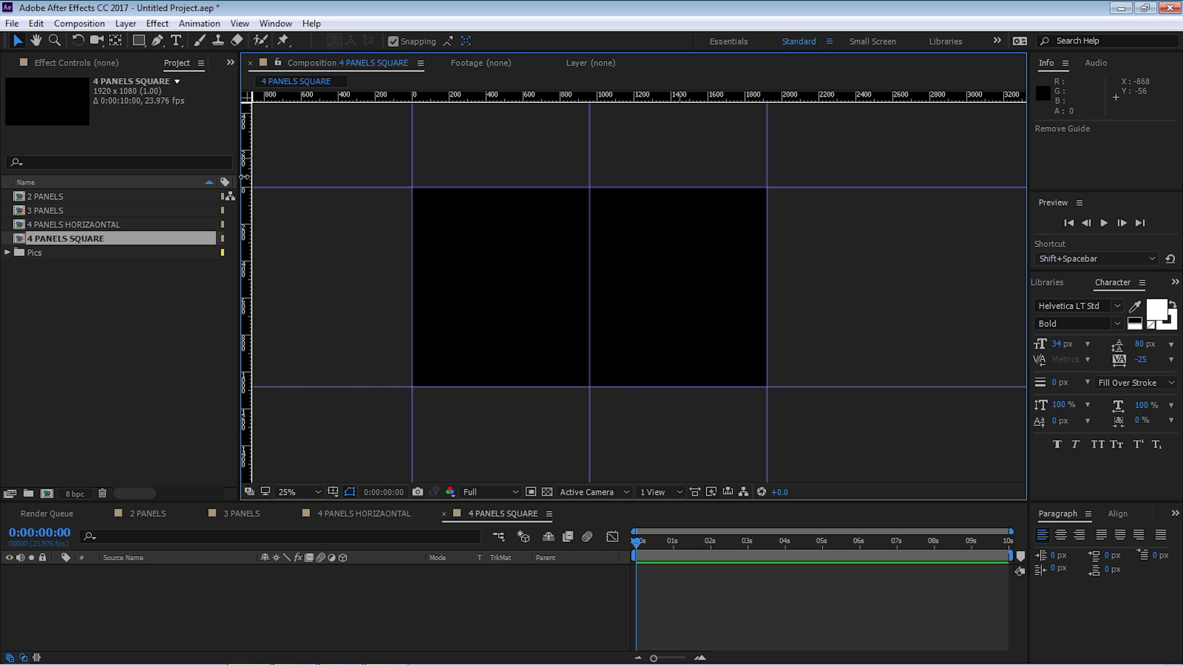
left_click_drag(690, 237, 660, 233)
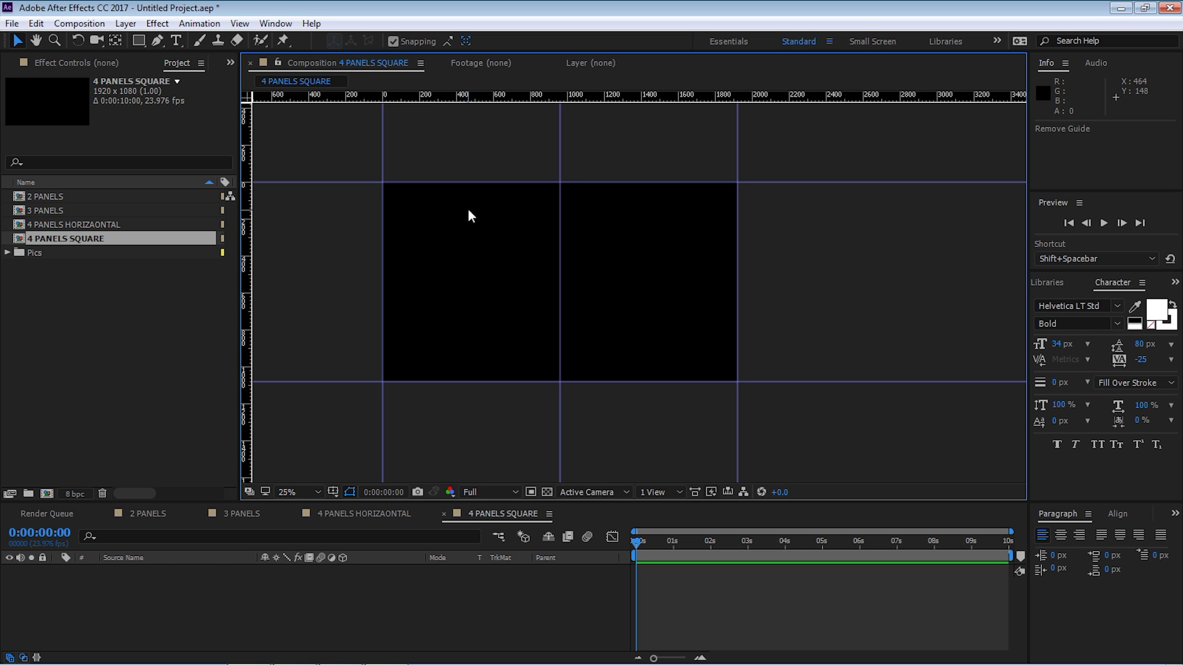
Step: Calculate 1080/2 in the Calculator for the horizontal divider and return to After Effects
key("alt+Tab")
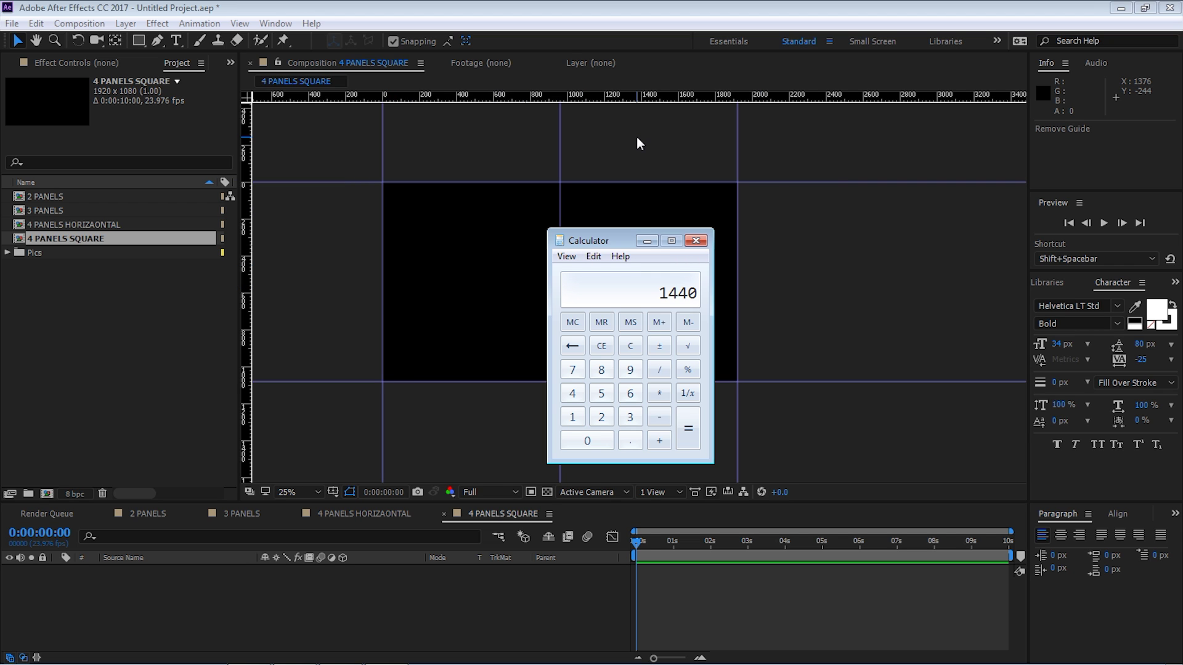
type("1080/2")
key("Return")
left_click(641, 8)
Step: Add a horizontal guide to 4 PANELS SQUARE at position 540
scroll(585, 191, "up", 2)
left_click_drag(585, 190, 768, 93)
key("v")
key("comma")
left_click_drag(623, 94, 632, 287)
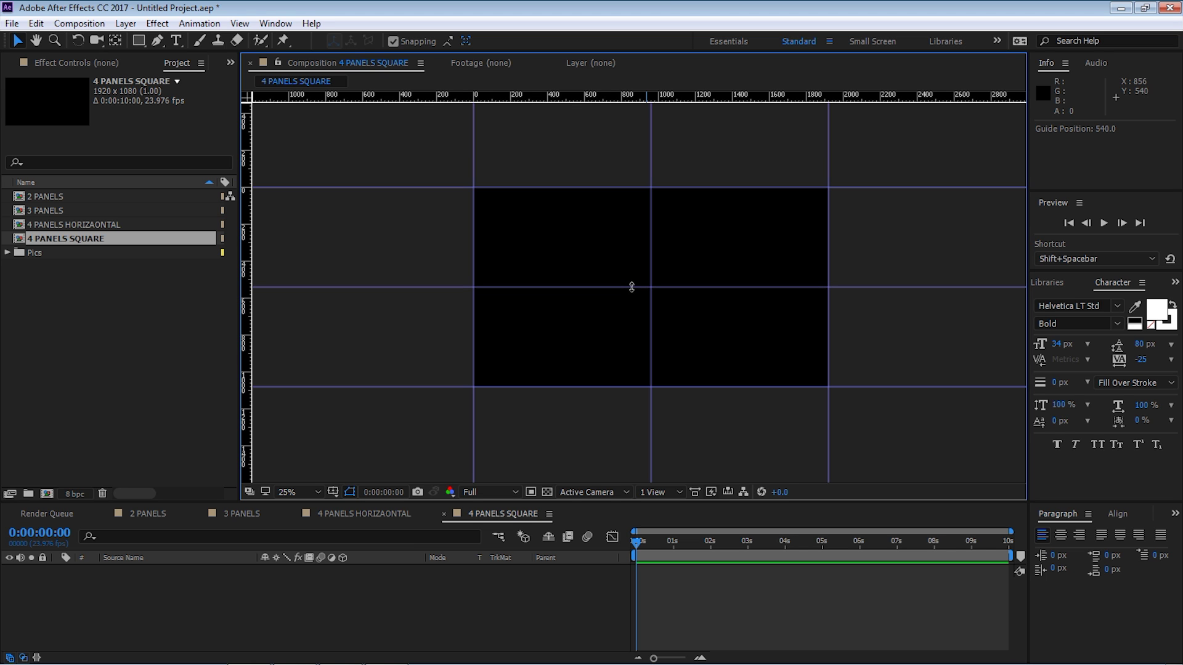
Step: Fine-tune the middle horizontal guide of 4 PANELS SQUARE to position 540.5
key("/")
key("h")
left_click_drag(491, 245, 629, 252)
key("v")
key("period")
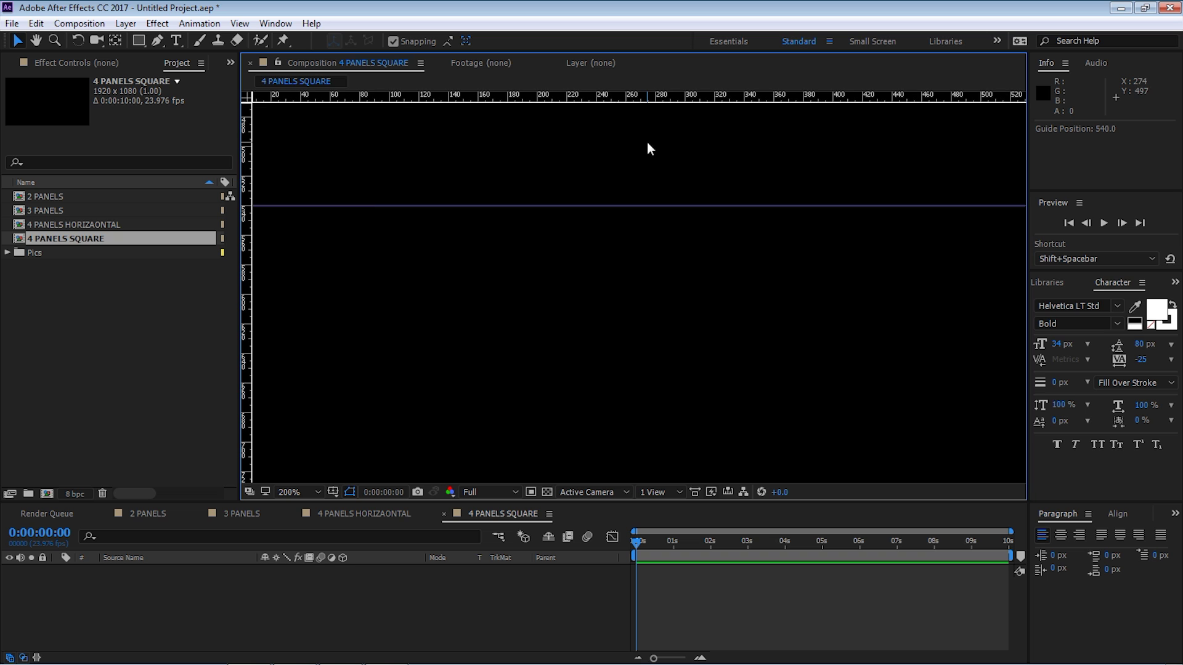
left_click_drag(332, 209, 335, 206)
scroll(401, 127, "down", 5)
key("h")
left_click_drag(813, 220, 657, 232)
key("v")
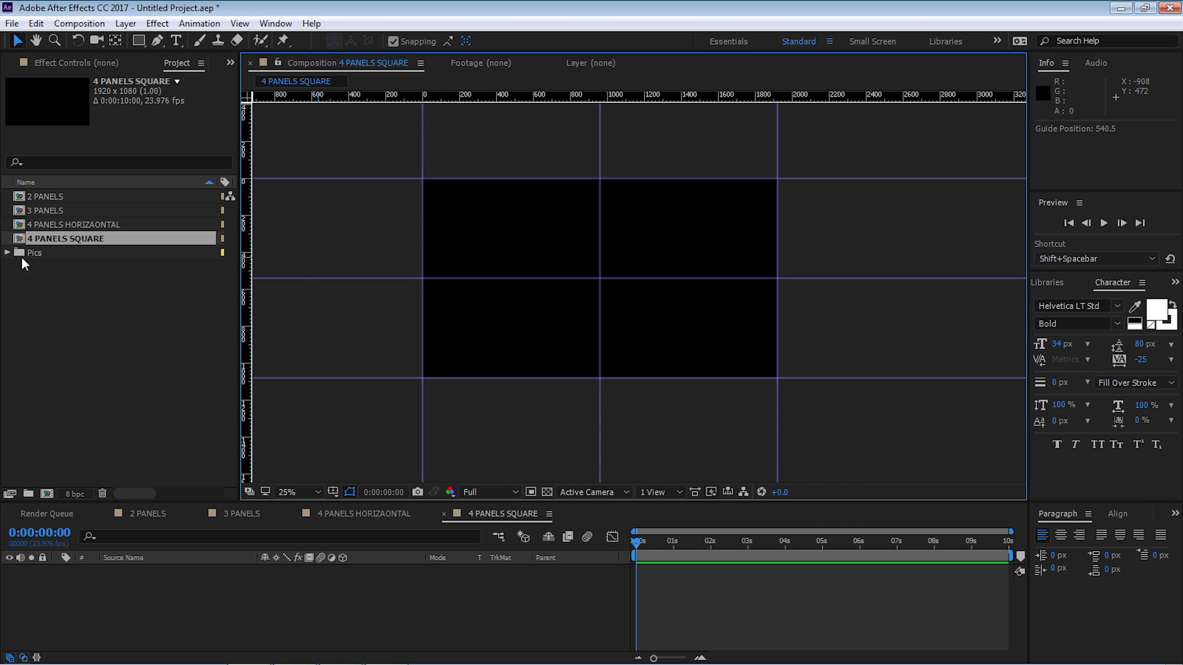
Step: Create a new 1920 x 1080, 10-second composition named Pic A
left_click(40, 270)
left_click(48, 494)
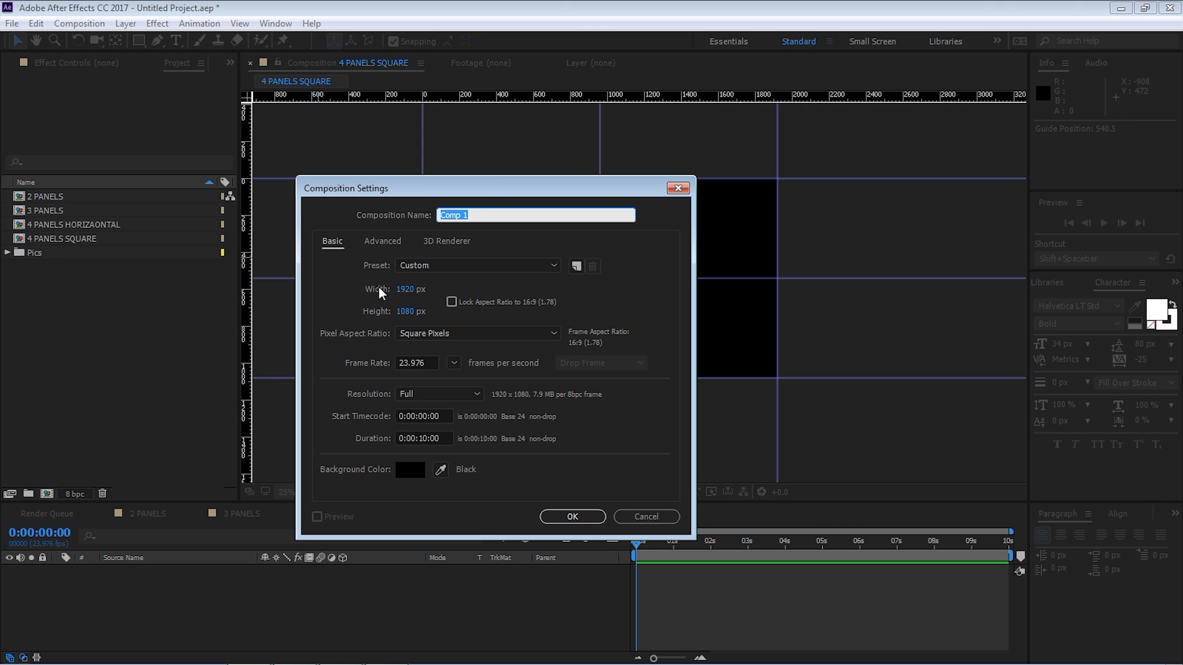
type("Pic A")
left_click(571, 517)
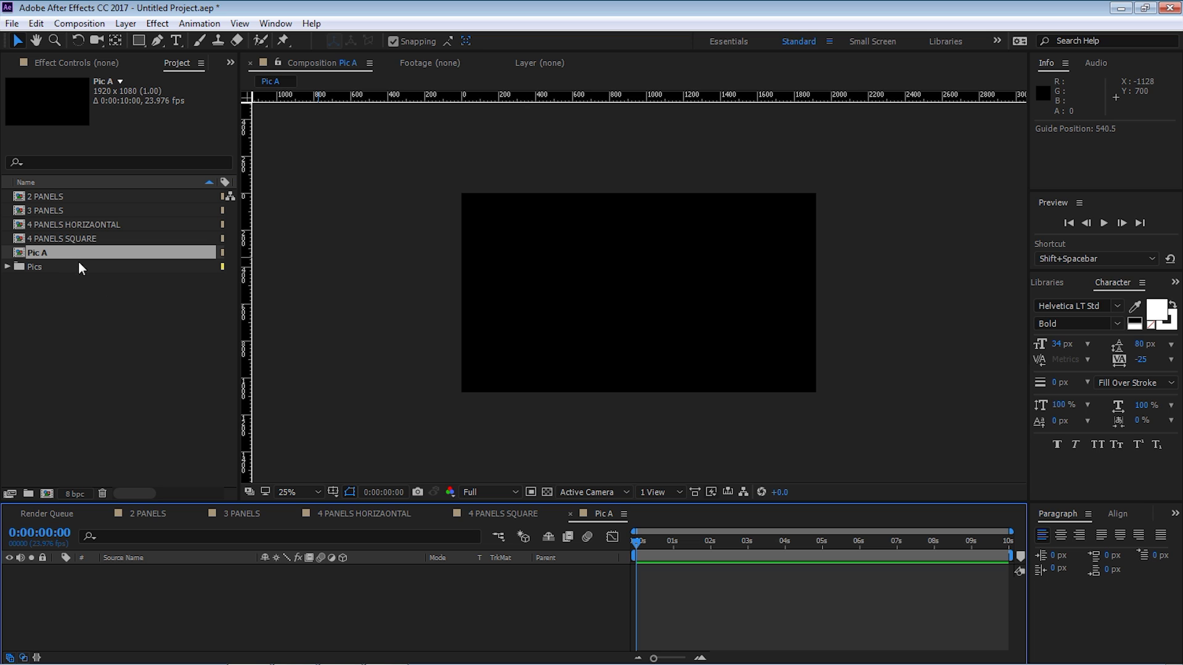
Step: Duplicate the Pic A composition and rename the copy Pic B
left_click(51, 252)
key("ctrl+d")
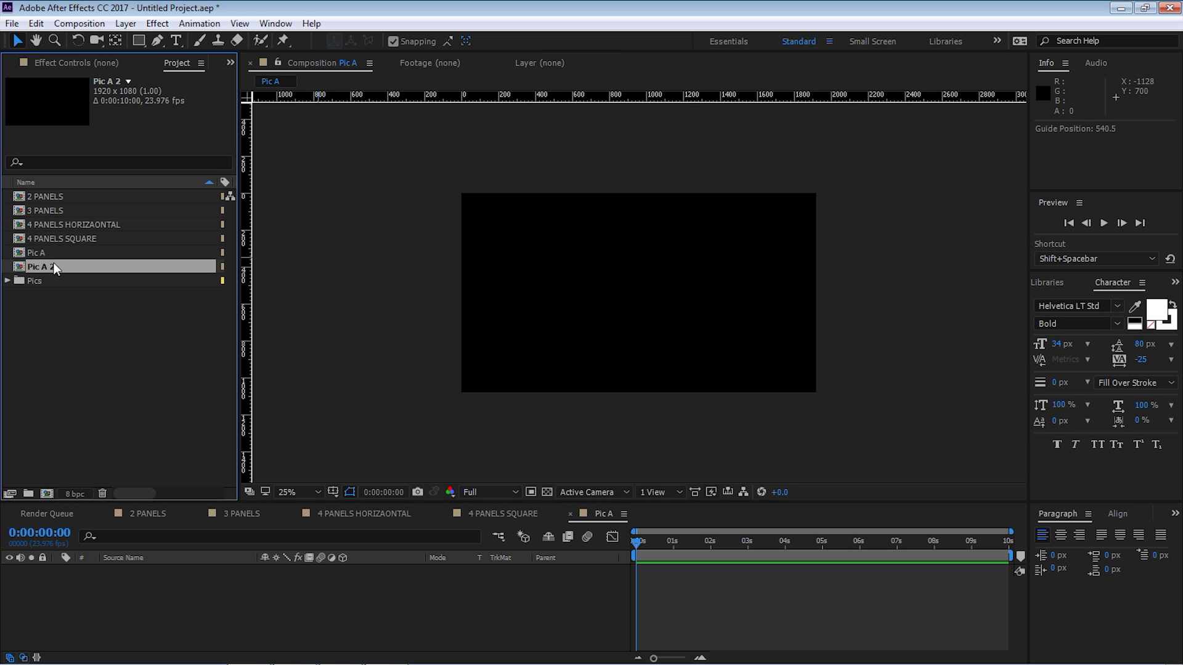
key("Return")
left_click_drag(41, 267, 67, 267)
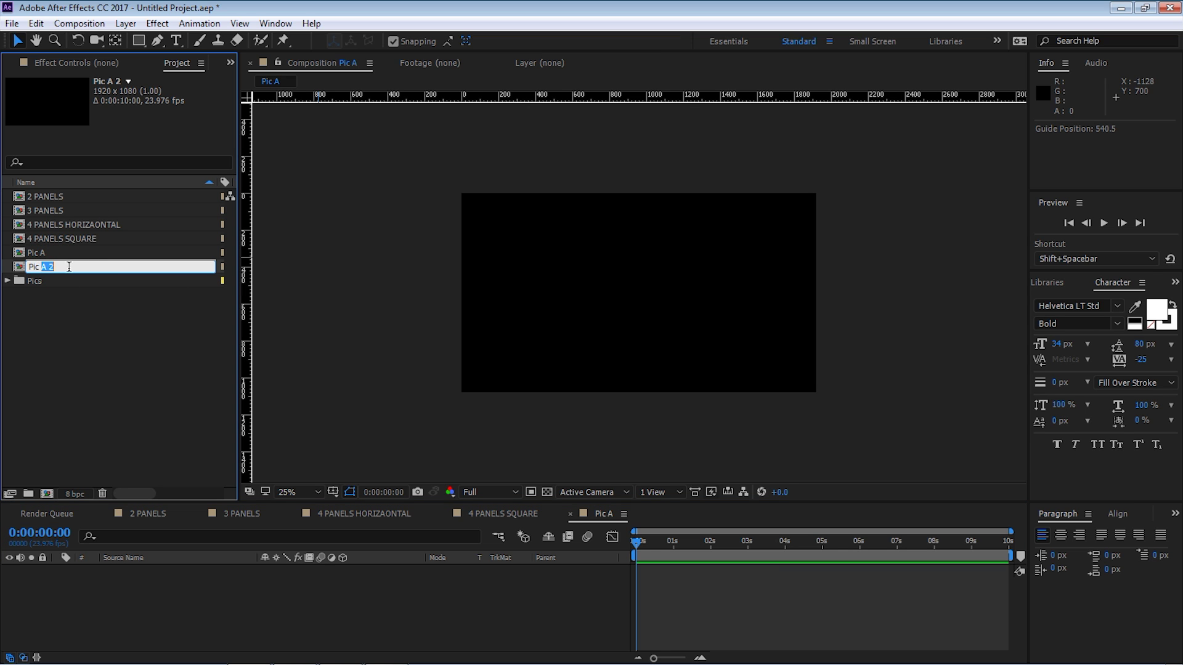
type("B")
key("Return")
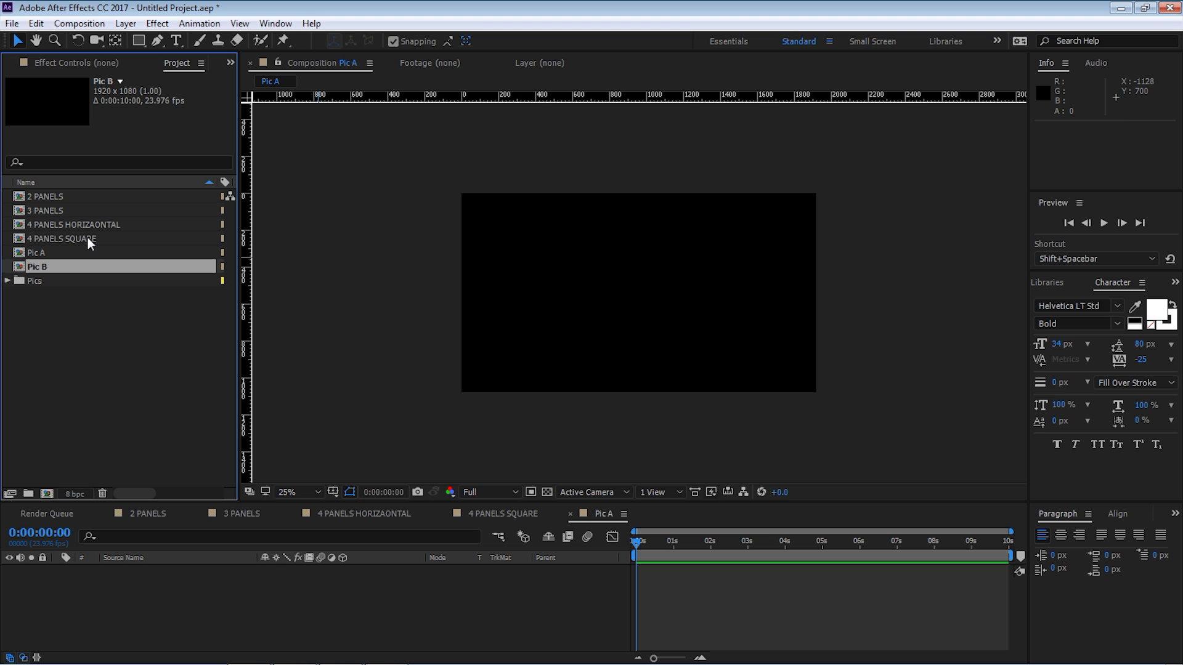
Step: Place Nicaragua Playa Madera.jpg from the Pics folder in the Pic A composition and scale it to 110%
left_click(8, 281)
left_click(40, 255)
left_click_drag(86, 323, 233, 602)
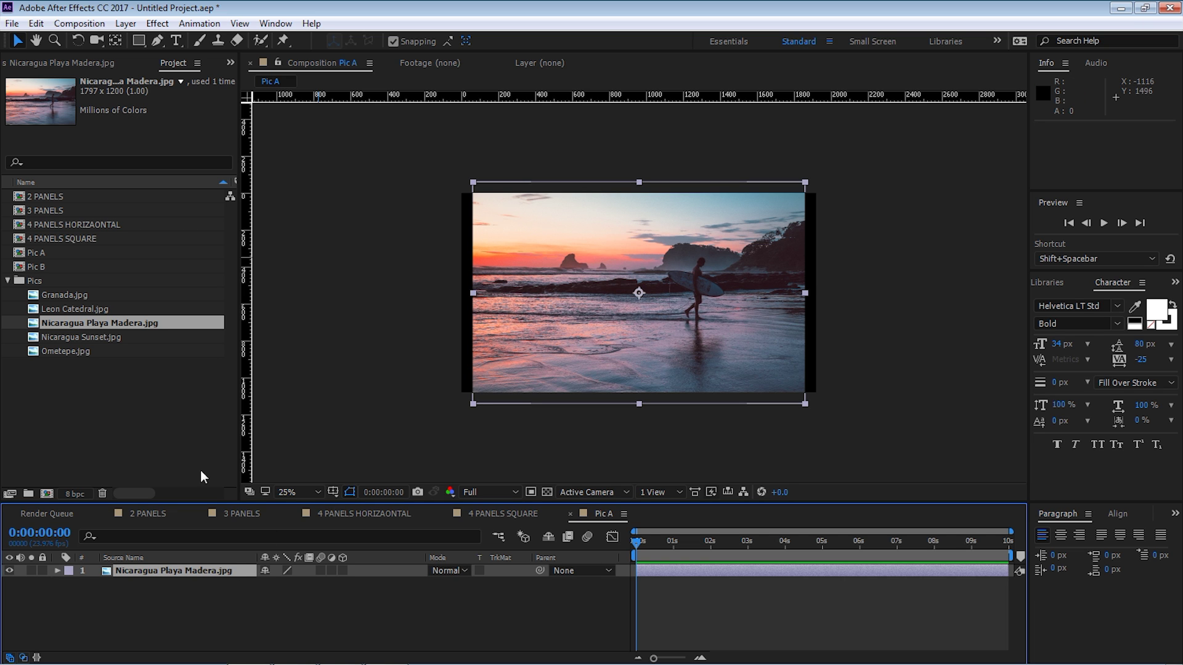
key("s")
left_click_drag(281, 584, 292, 584)
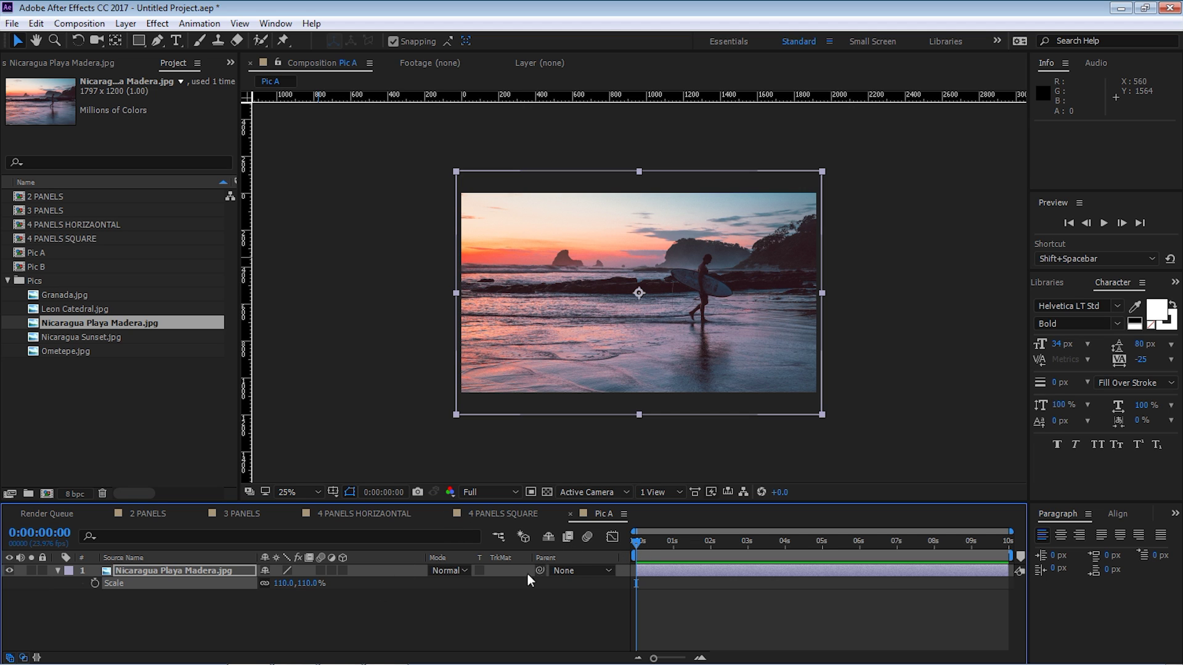
Step: Keyframe the beach photo's Scale from 110% at 0 seconds to 115% at 5 seconds
left_click(24, 658)
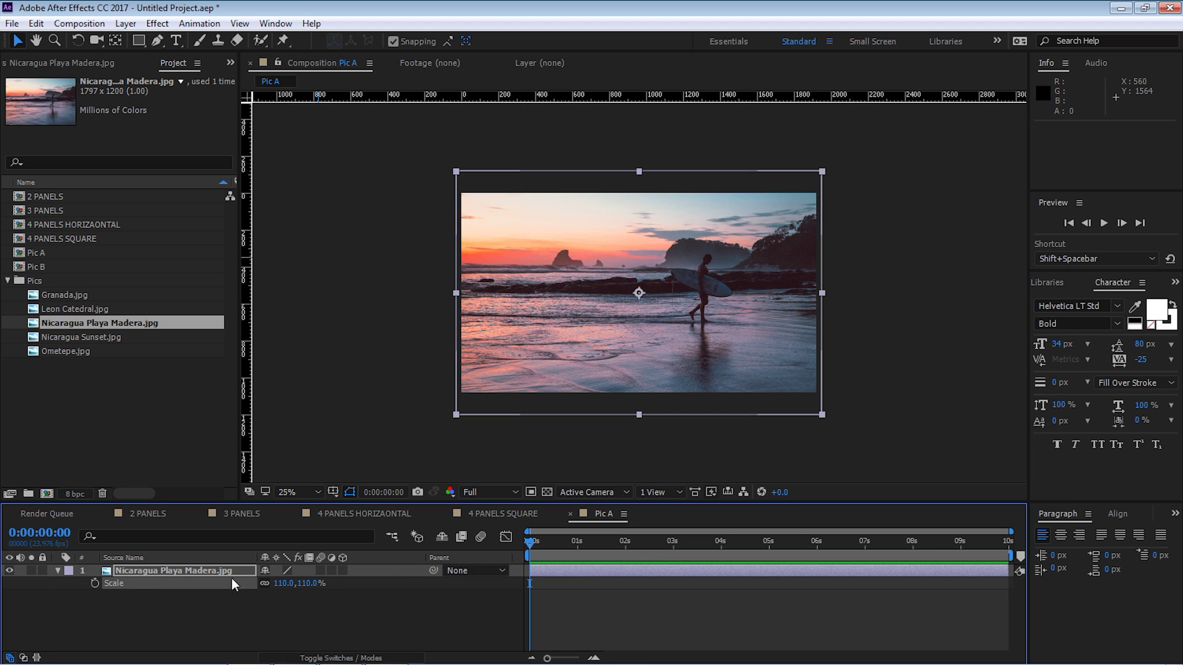
left_click(94, 583)
left_click(770, 550)
left_click(284, 583)
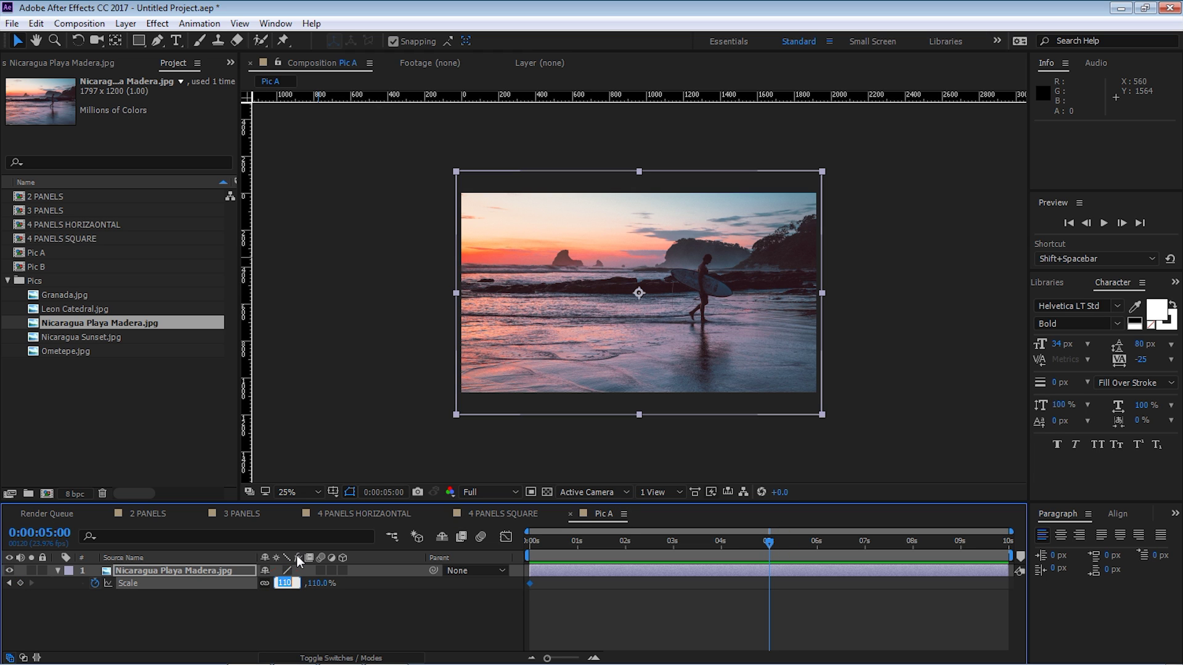
type("115")
key("Return")
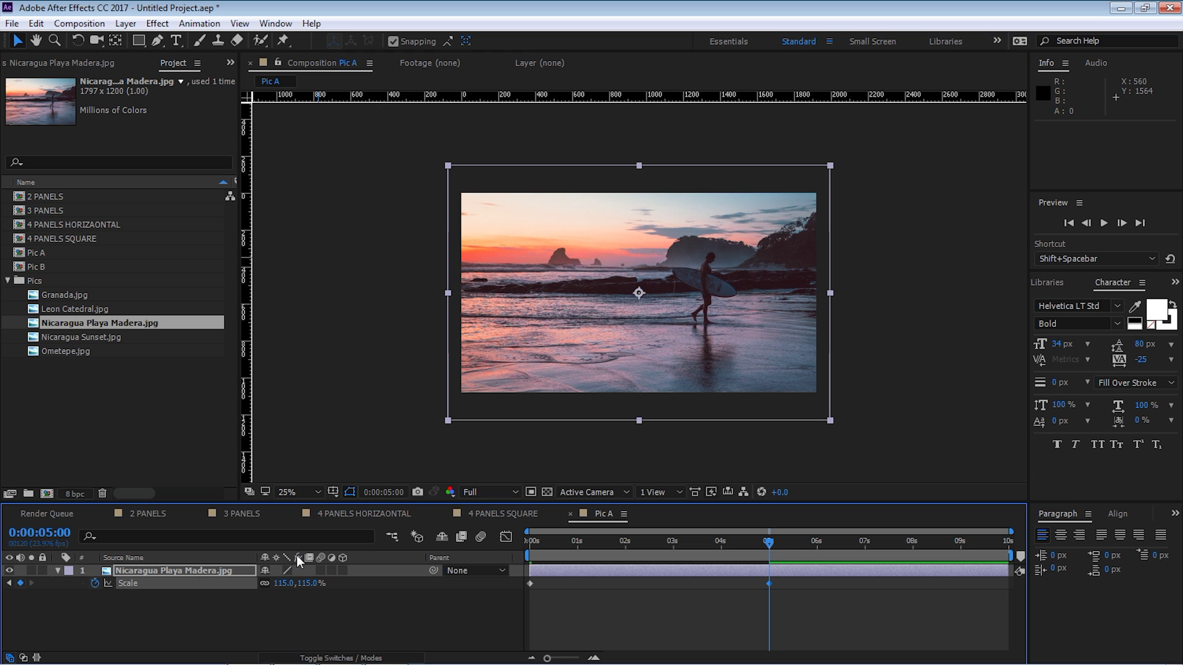
Step: Preview the slow zoom animation in Pic A from the beginning at a larger magnification
left_click(529, 545)
key("space")
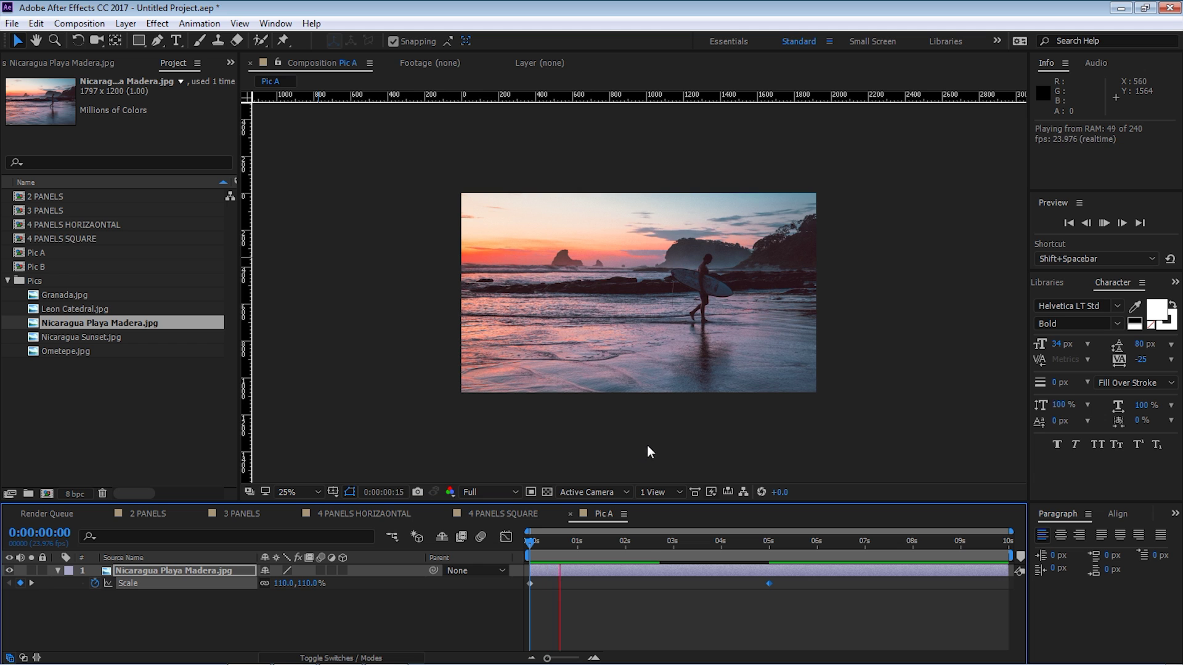
key("period")
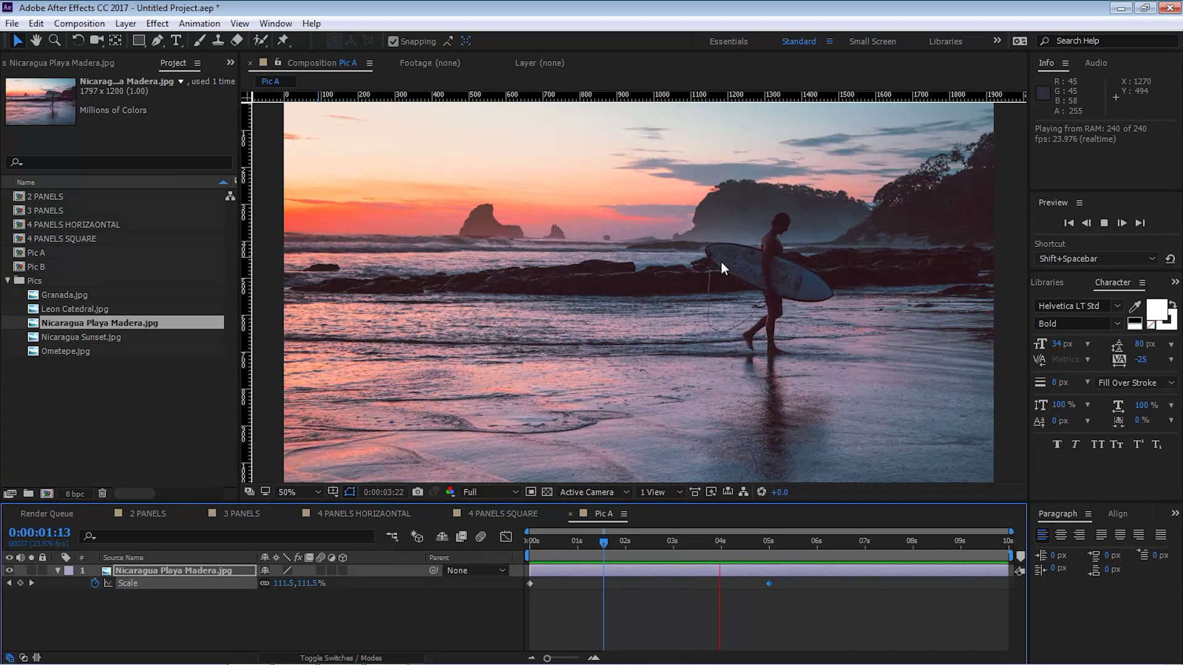
key("space")
Step: Open the Pic B composition and select the Nicaragua Sunset.jpg picture in the Pics folder
double_click(44, 264)
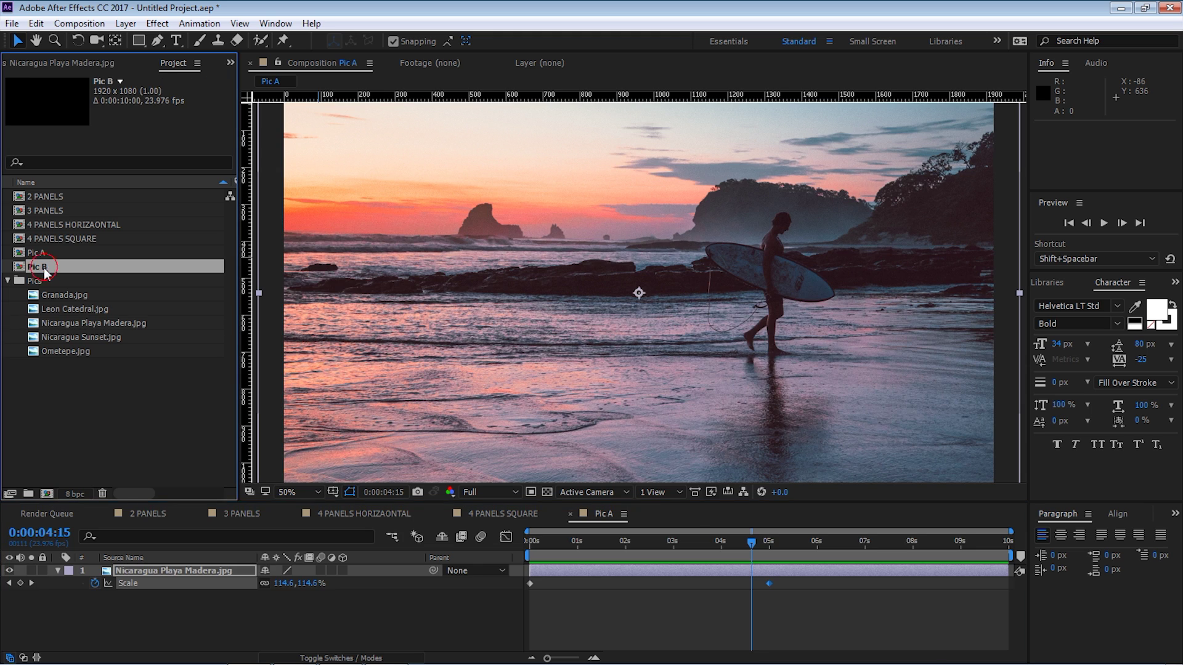
left_click(77, 323)
left_click(99, 338)
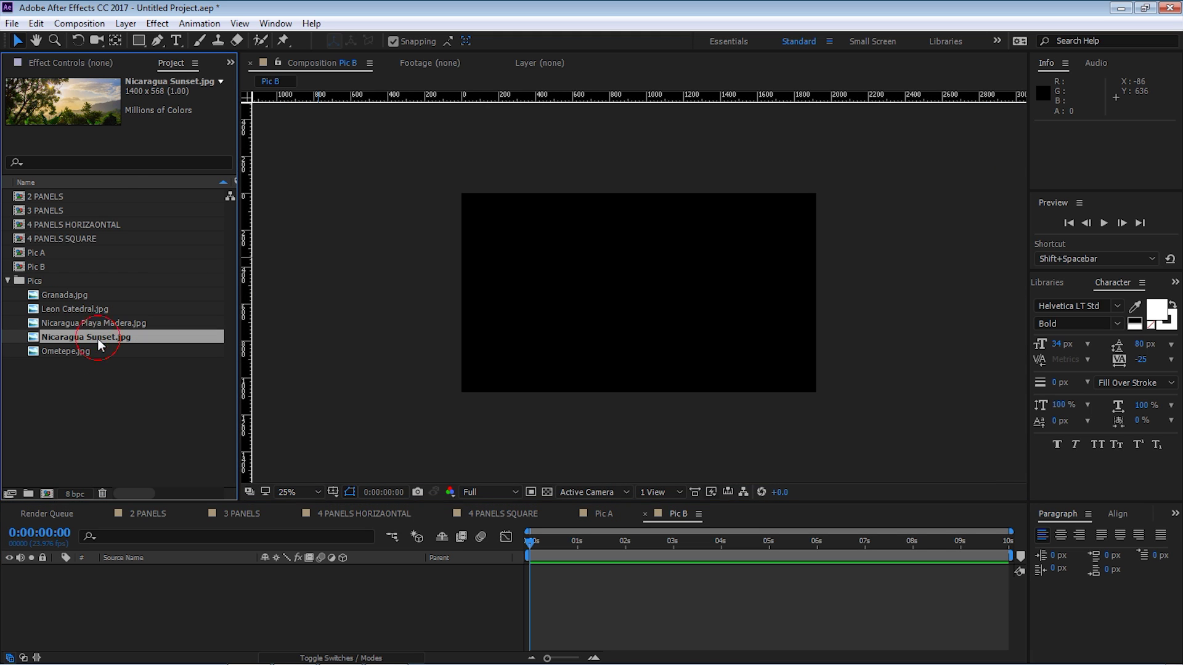
Step: Try Nicaragua Sunset.jpg in Pic B, scaled to 207% and shifted left to position 716, 540
left_click_drag(103, 339, 194, 607)
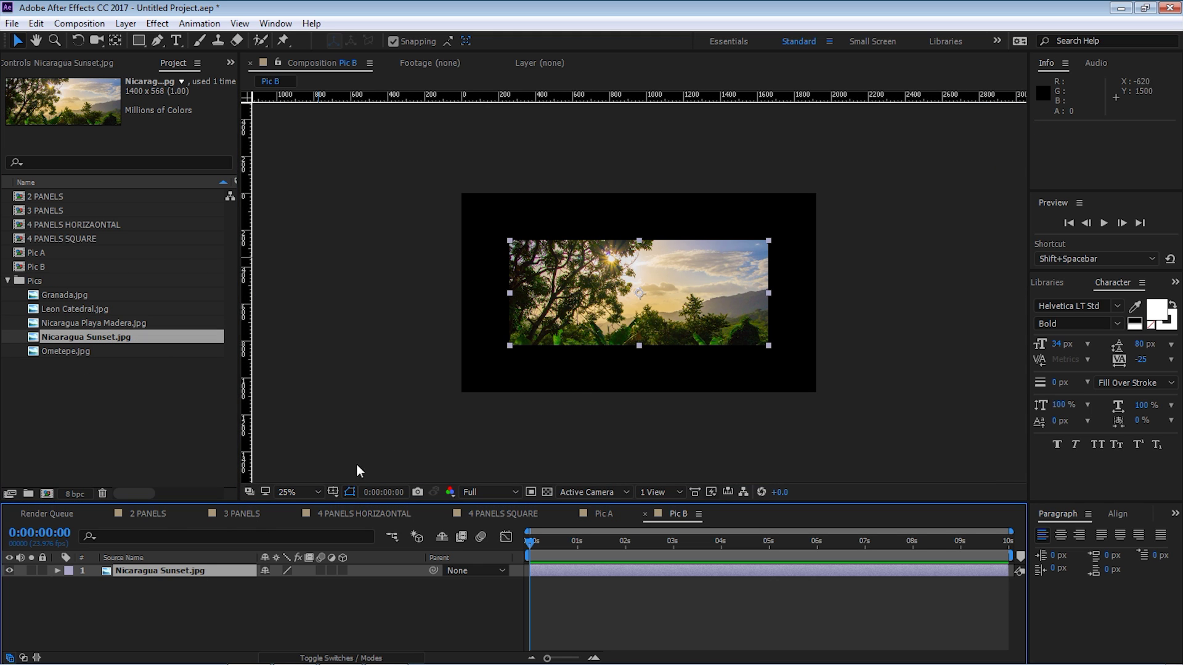
key("s")
left_click_drag(283, 583, 407, 614)
left_click_drag(721, 322, 684, 321)
Step: Add Granada.jpg to Pic B and delete the Nicaragua Sunset.jpg layer
left_click(67, 299)
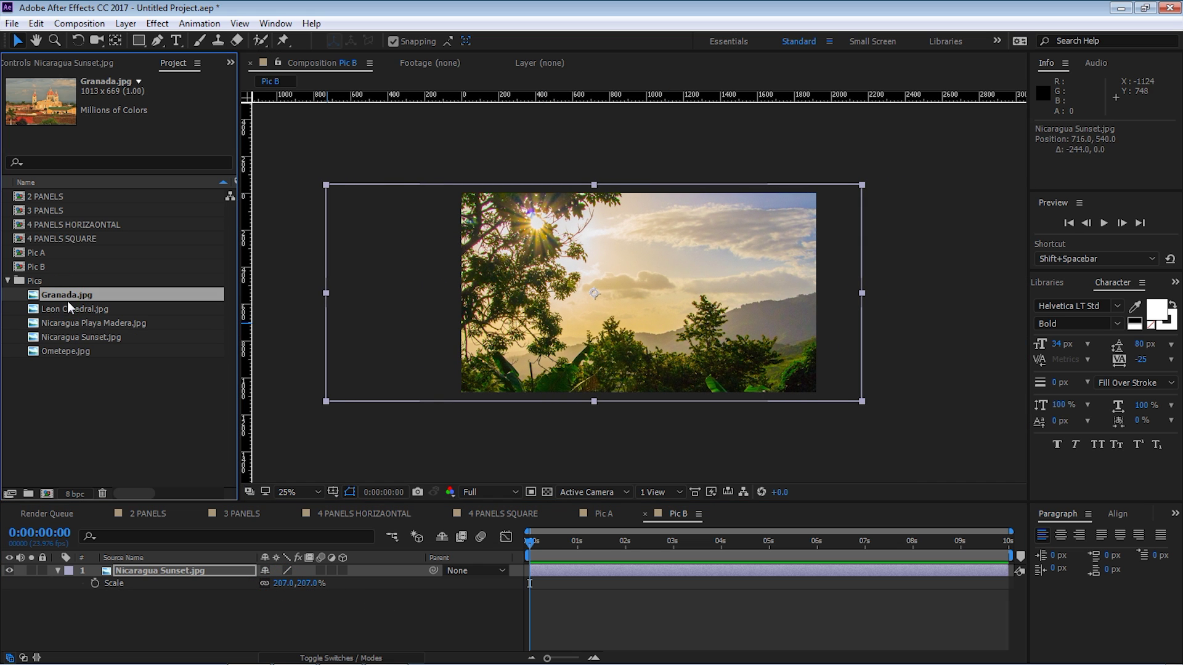
left_click_drag(72, 298, 176, 616)
left_click(163, 574)
key("Delete")
Step: Scale the Granada.jpg layer in Pic B to 193% so it fills the frame
key("s")
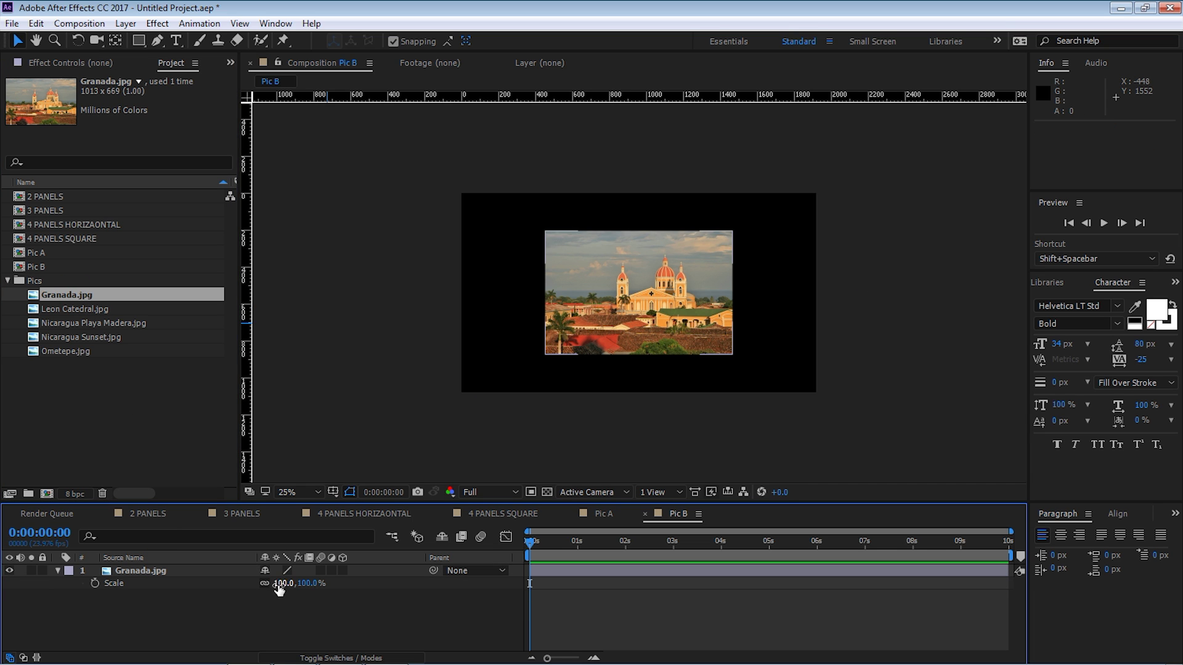
left_click(282, 583)
left_click_drag(306, 584, 344, 583)
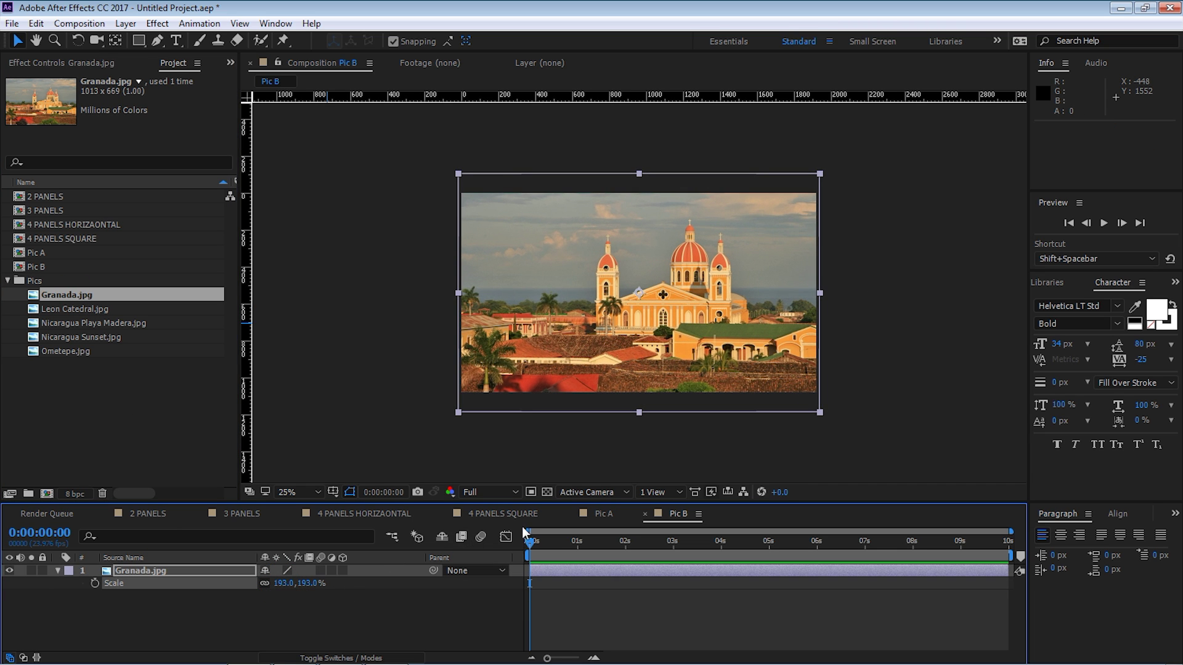
Step: Keyframe the Granada.jpg scale in Pic B from 193% at the start to a slightly larger value at 5 seconds and preview the zoom
left_click(95, 582)
left_click(770, 545)
left_click(283, 583)
type("20")
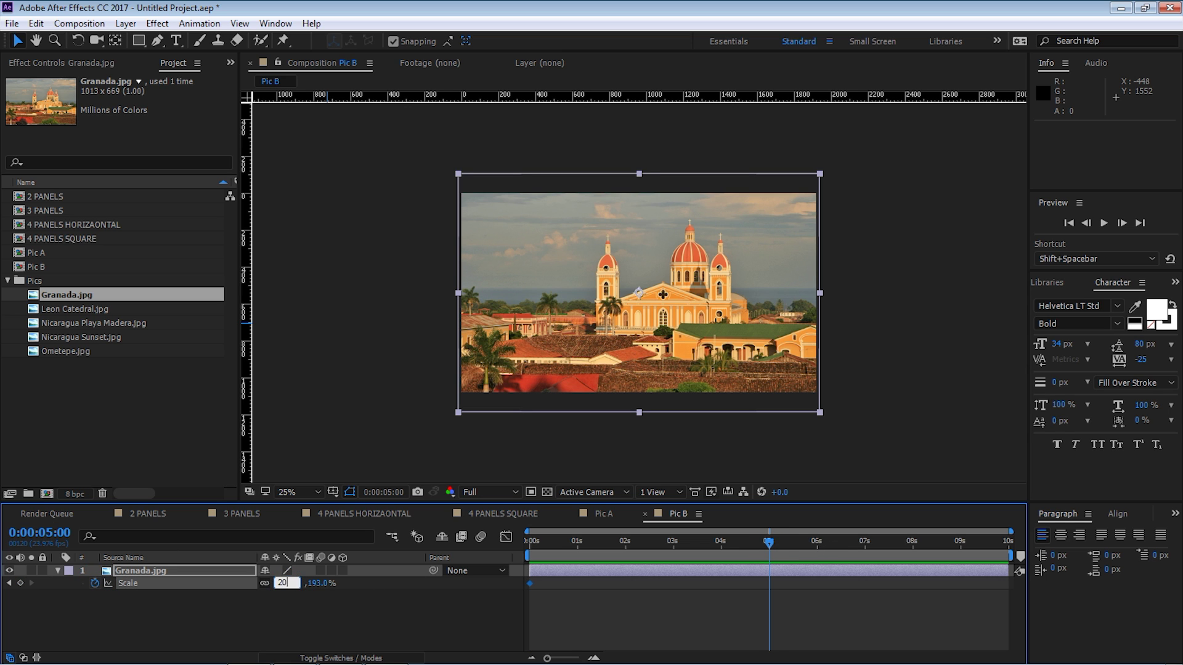
type("0")
key("Return")
left_click(282, 585)
type("2")
key("Return")
key("space")
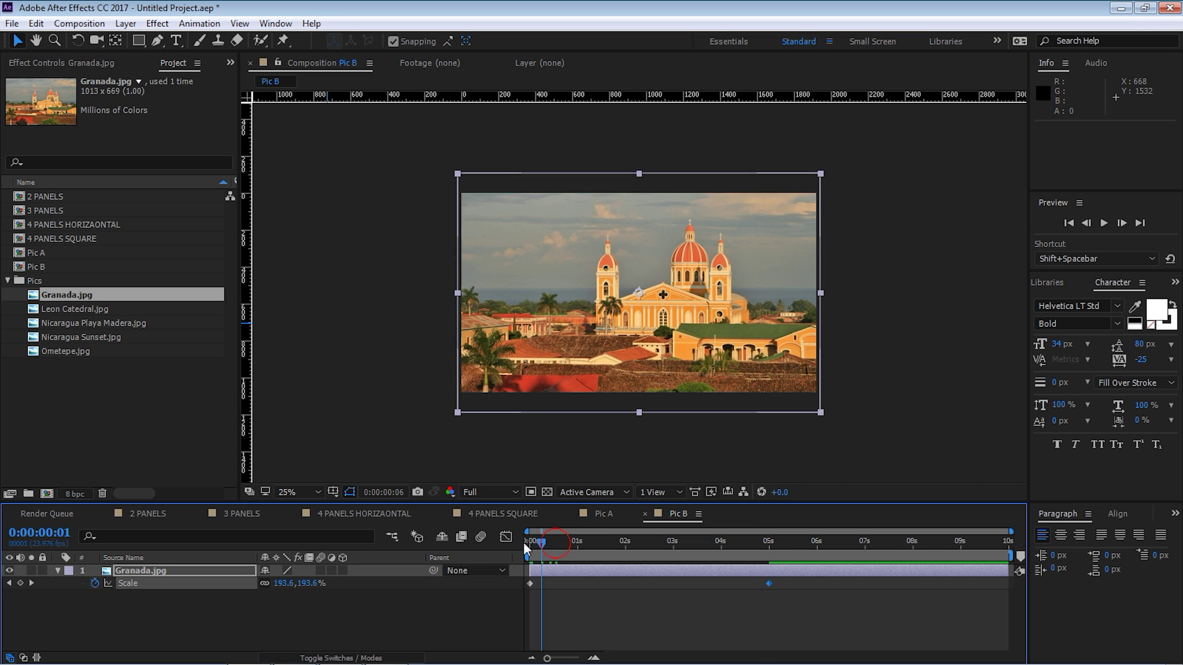
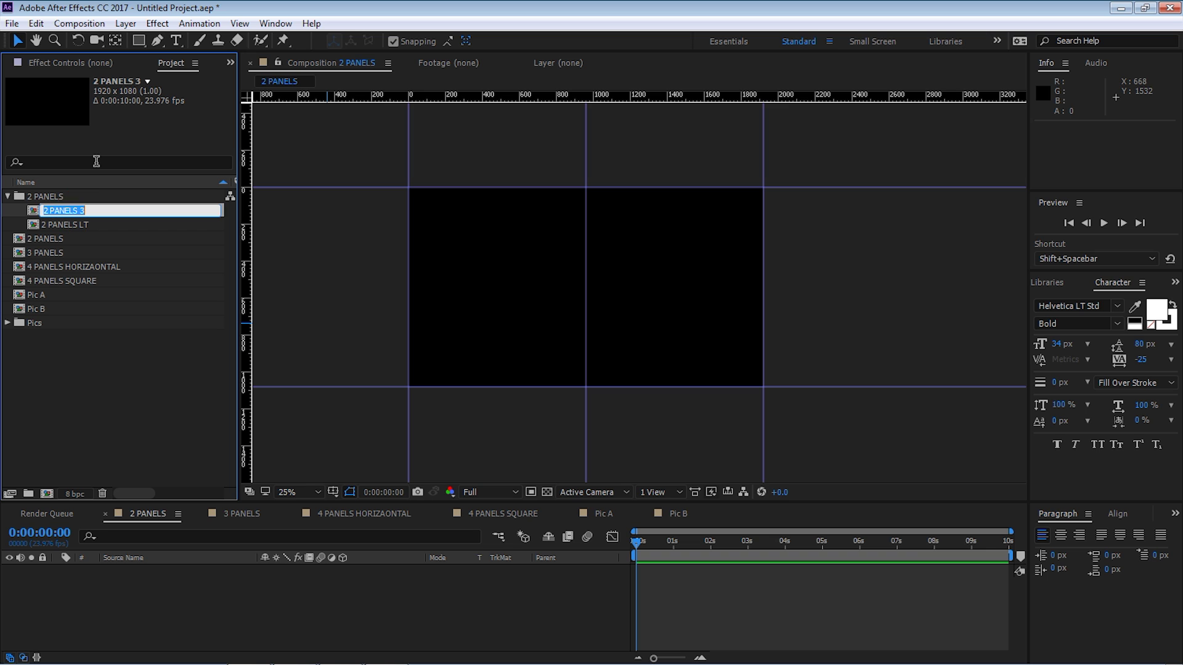
Step: Rename the 2 PANELS 3 composition in the 2 PANELS folder as 2 PANELS RT
key("End")
key("BackSpace")
type("RT")
key("Return")
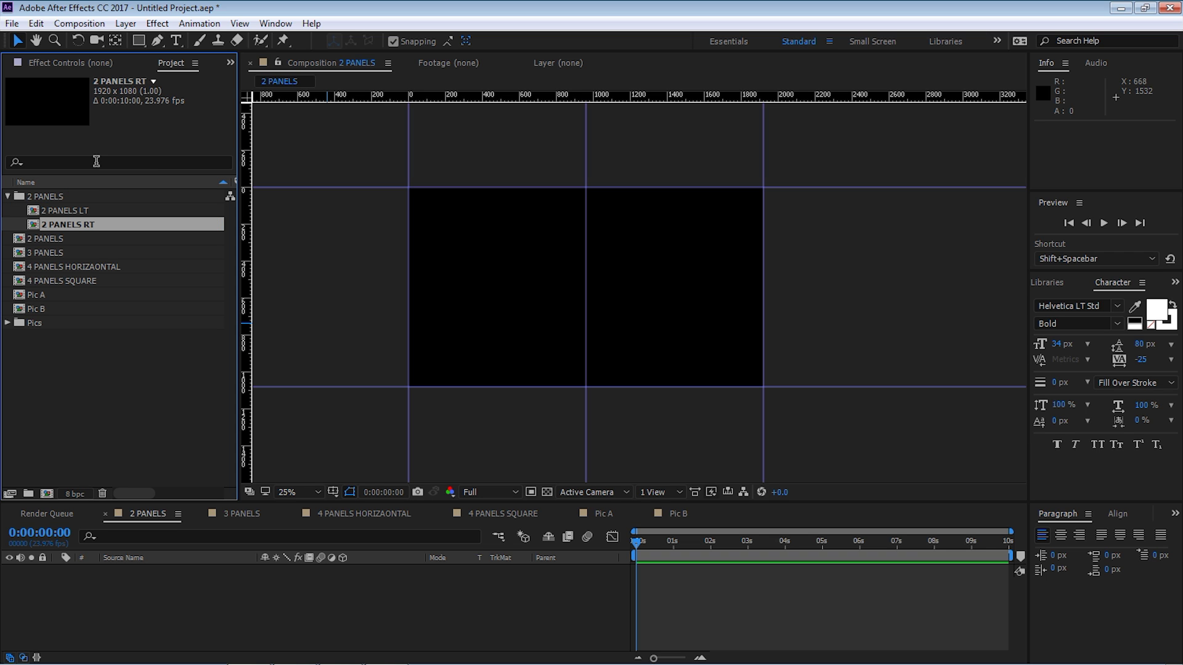
Step: Add the Pic A composition as a layer to both 2 PANELS LT and 2 PANELS RT
double_click(47, 212)
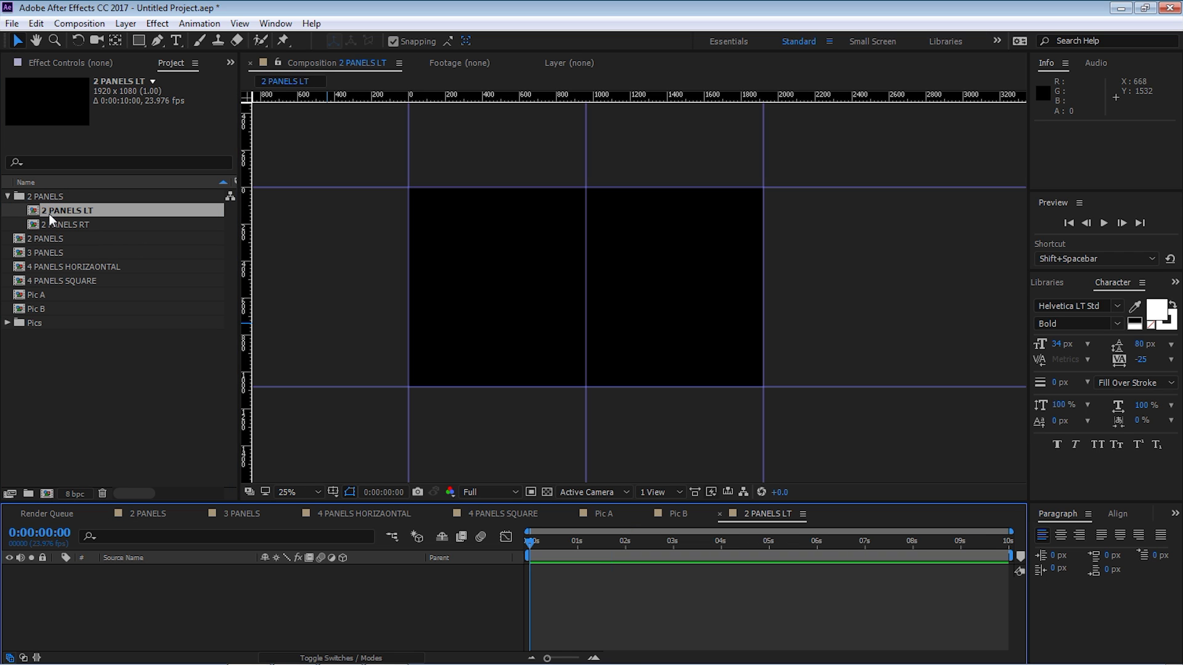
left_click_drag(32, 301, 163, 599)
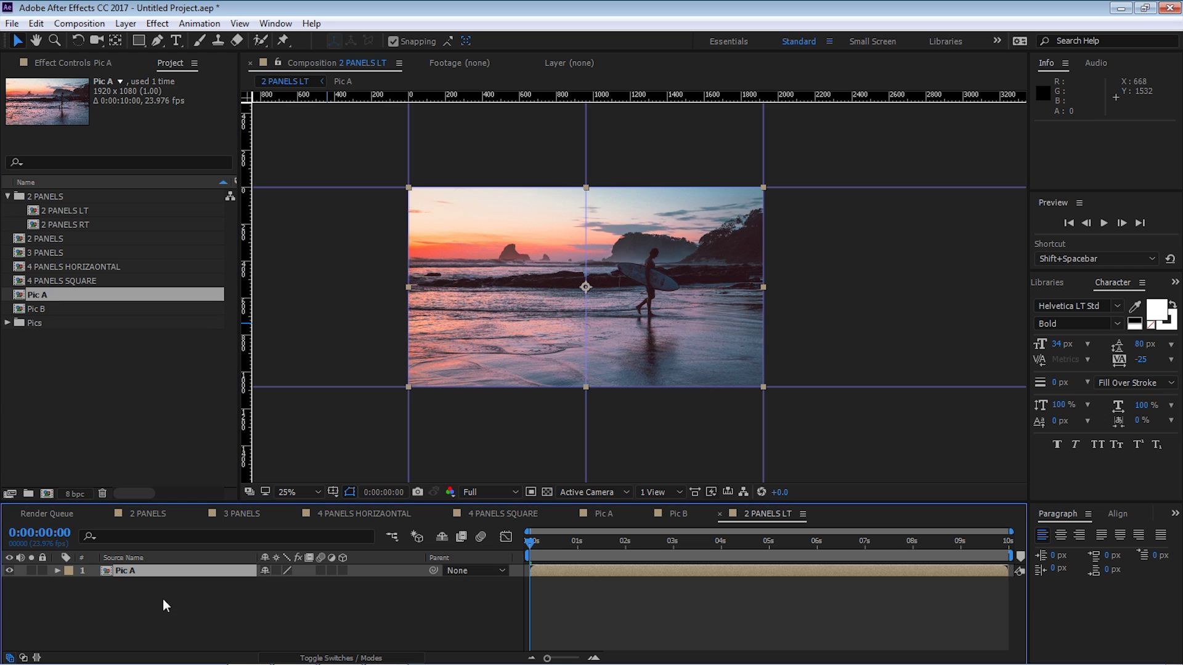
double_click(79, 225)
left_click_drag(36, 296, 154, 573)
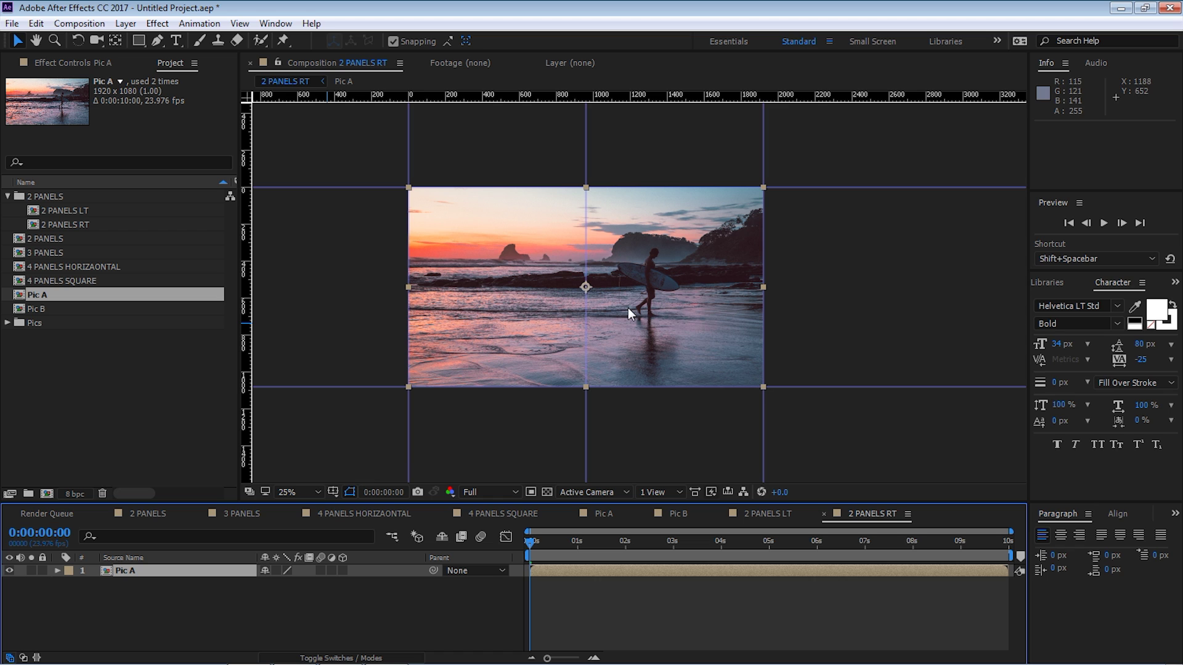
Step: Halve the width of the 2 PANELS LT composition with 1920/2 and anchor the resize to its middle-left edge
left_click(766, 513)
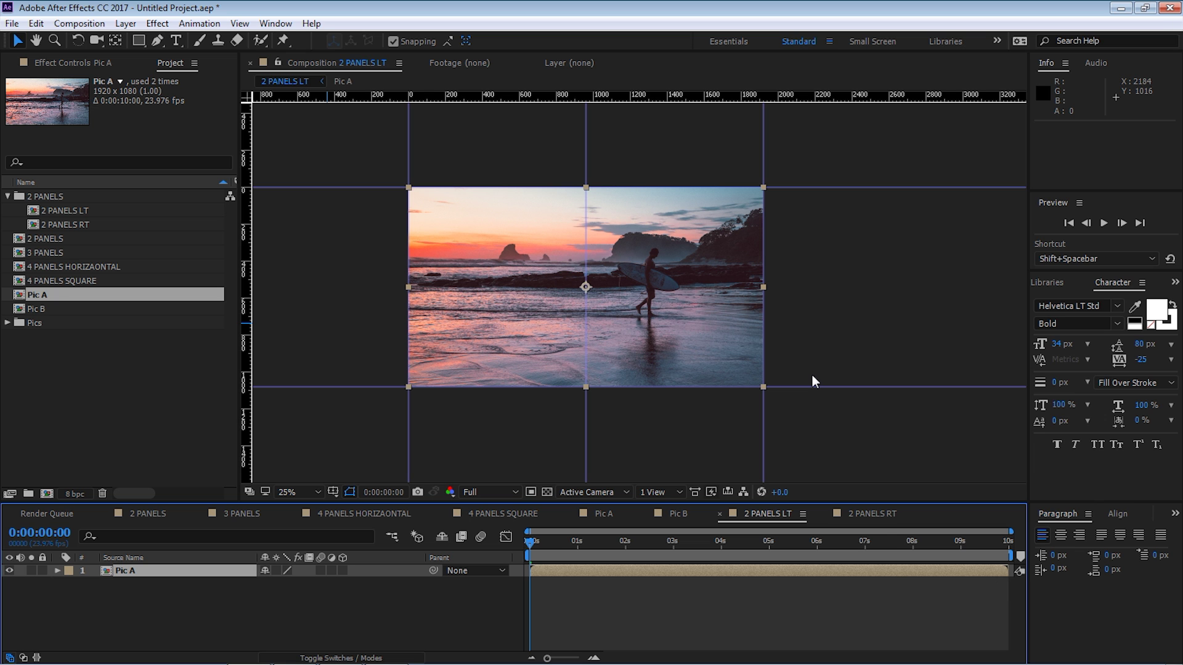
key("ctrl+k")
left_click_drag(500, 186, 700, 319)
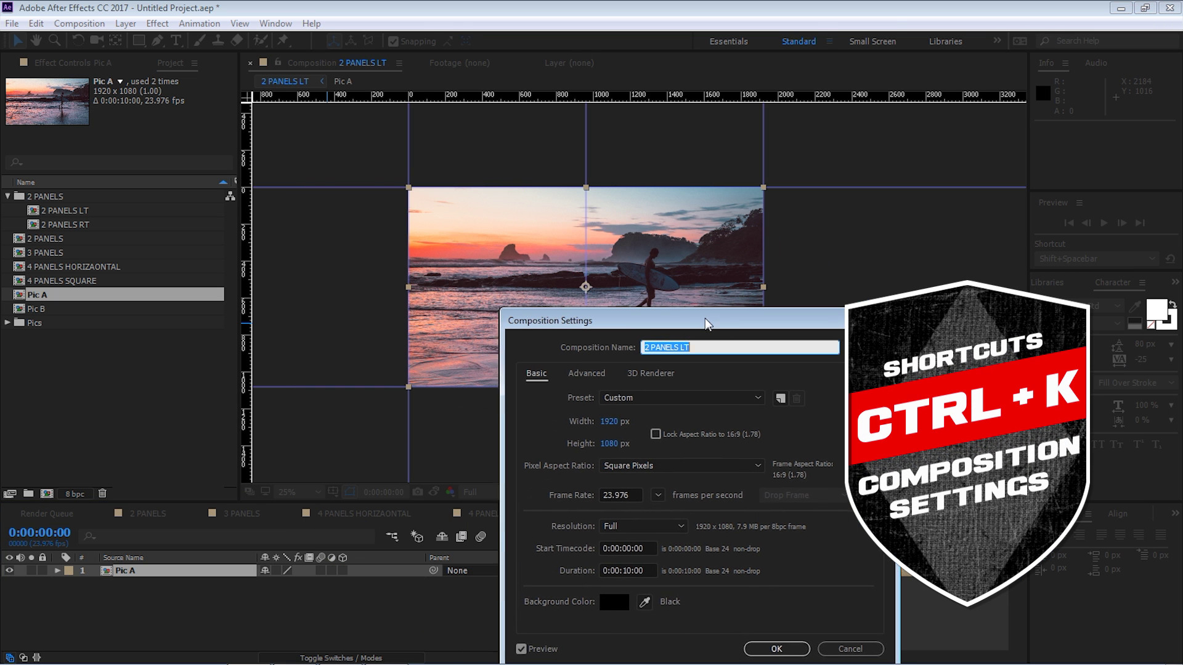
left_click(603, 422)
key("End")
type("/2")
key("Return")
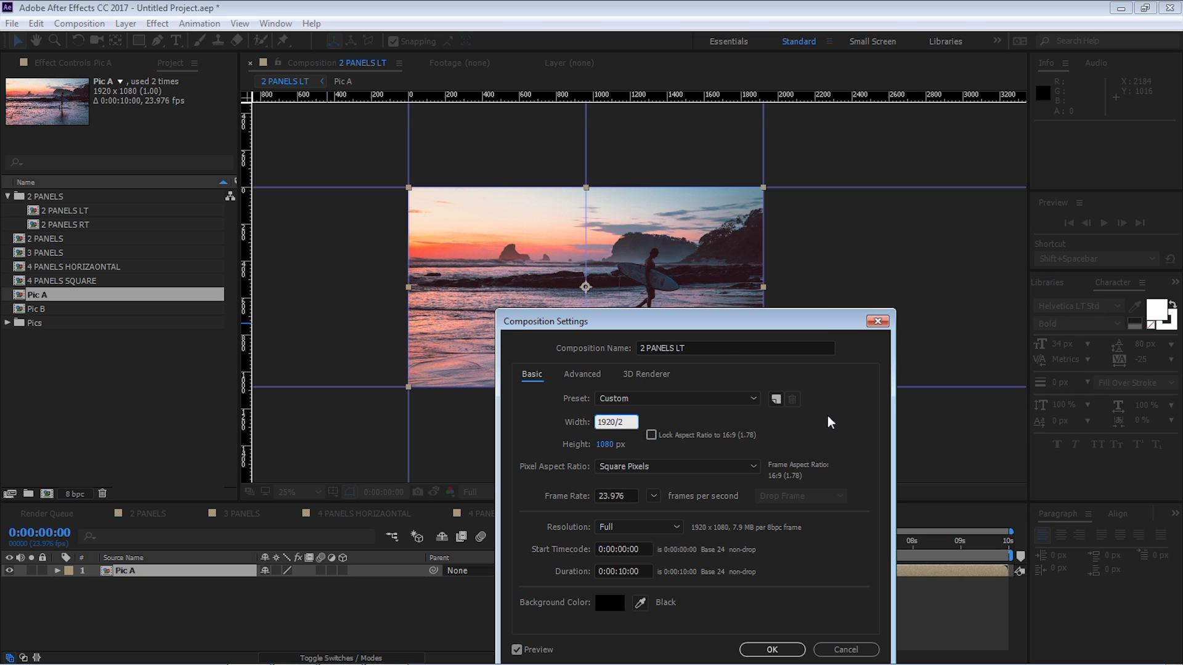
left_click(583, 375)
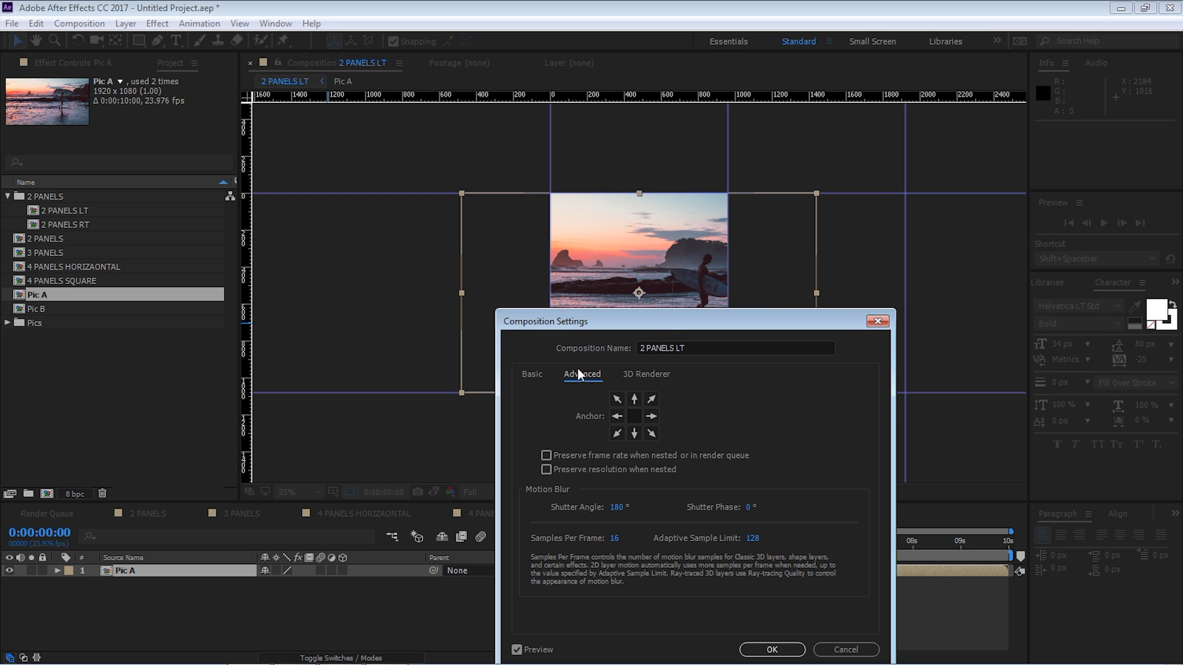
left_click(617, 416)
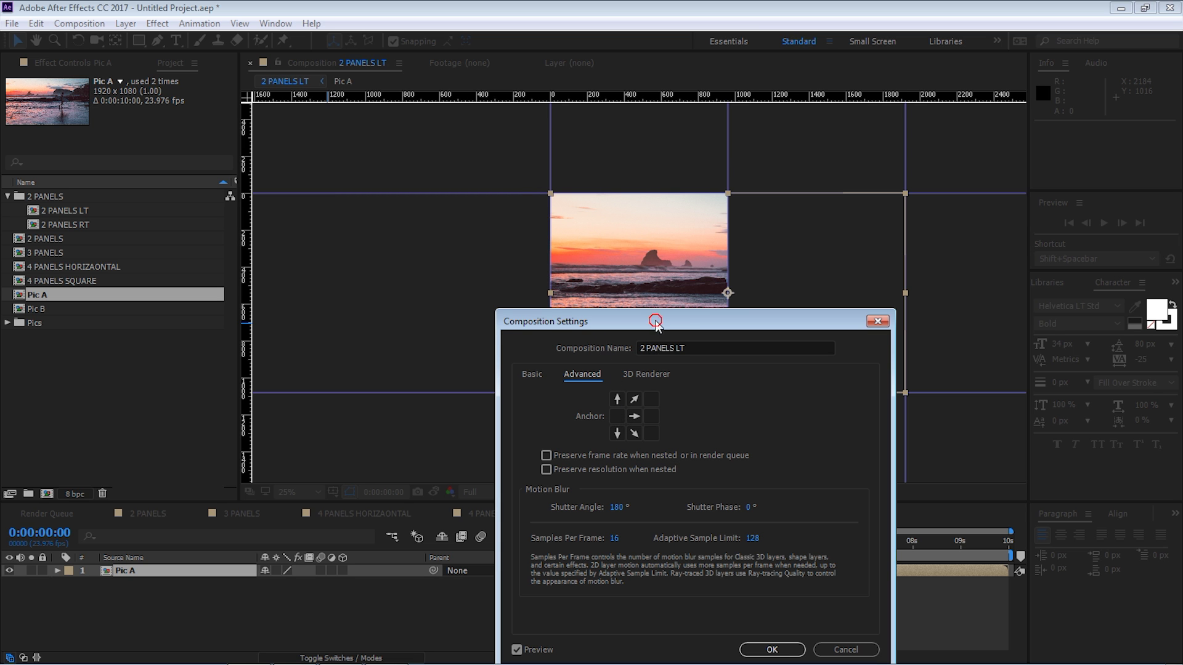
left_click(772, 649)
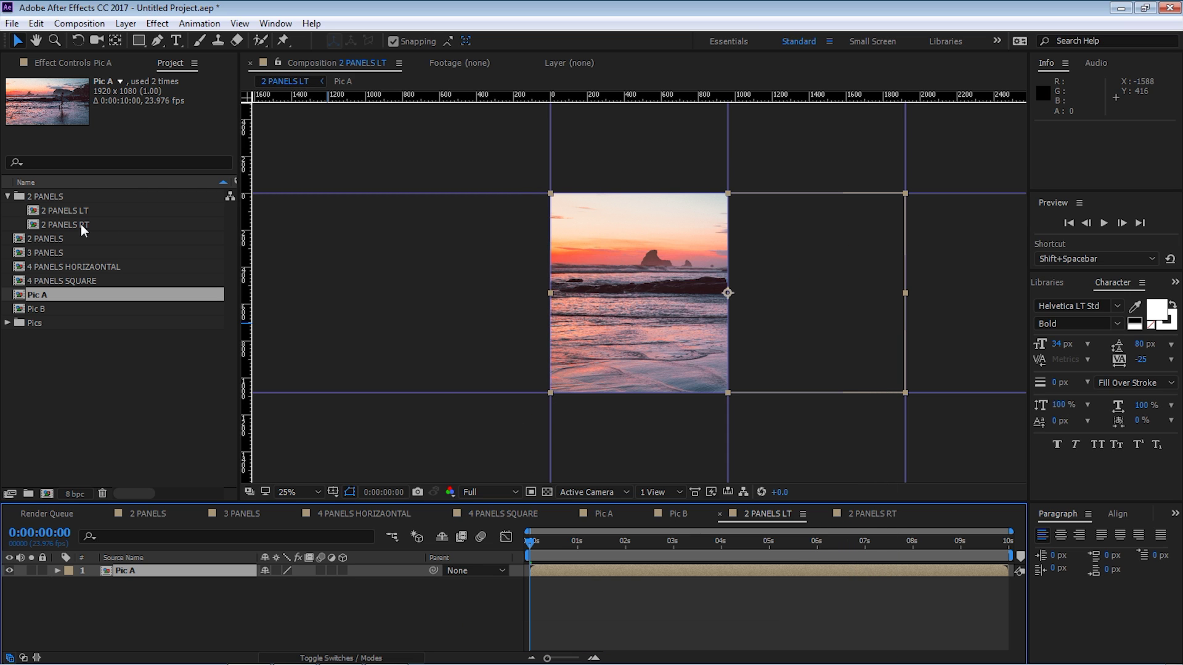
Step: Halve the width of the 2 PANELS RT composition with 1920/2 and anchor the resize to its middle-right edge
double_click(80, 224)
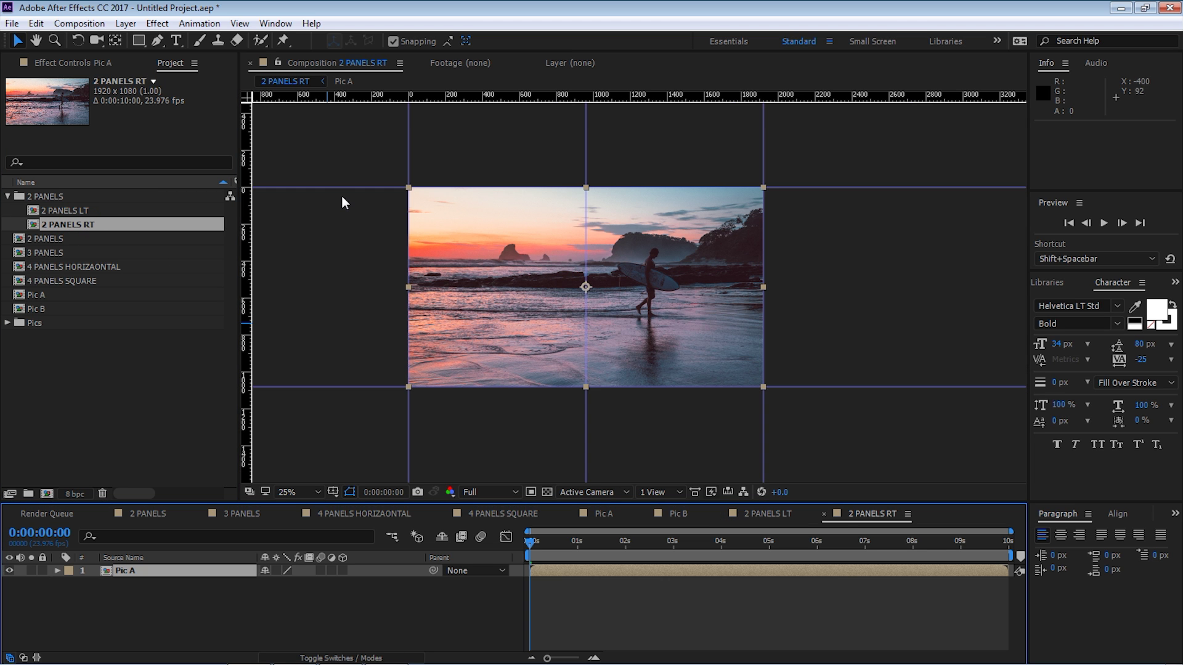
key("ctrl+k")
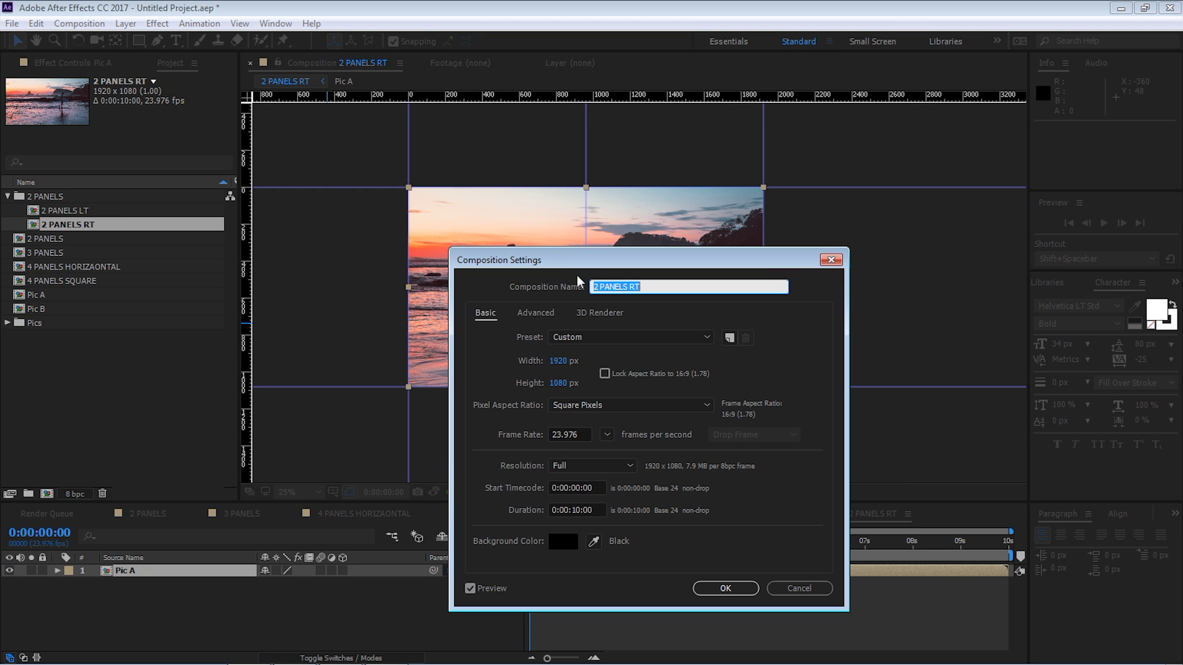
left_click(558, 361)
left_click(572, 360)
type("/2")
key("Tab")
left_click(535, 313)
left_click_drag(577, 262, 585, 362)
left_click(614, 457)
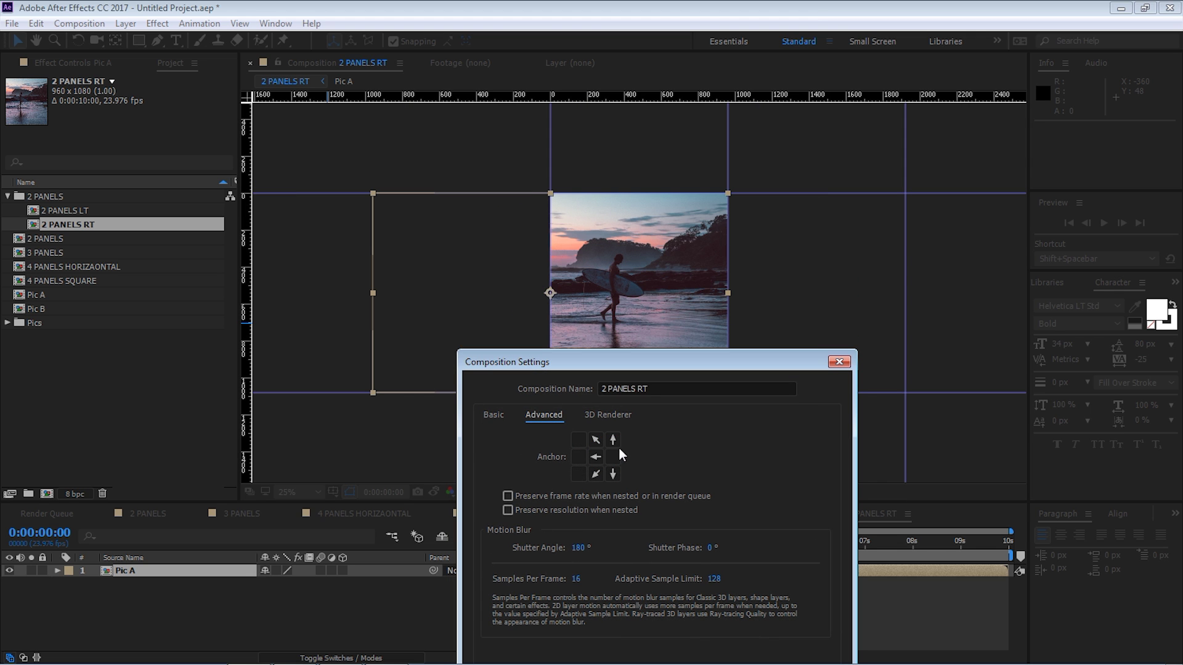
left_click_drag(770, 356, 793, 213)
left_click(757, 547)
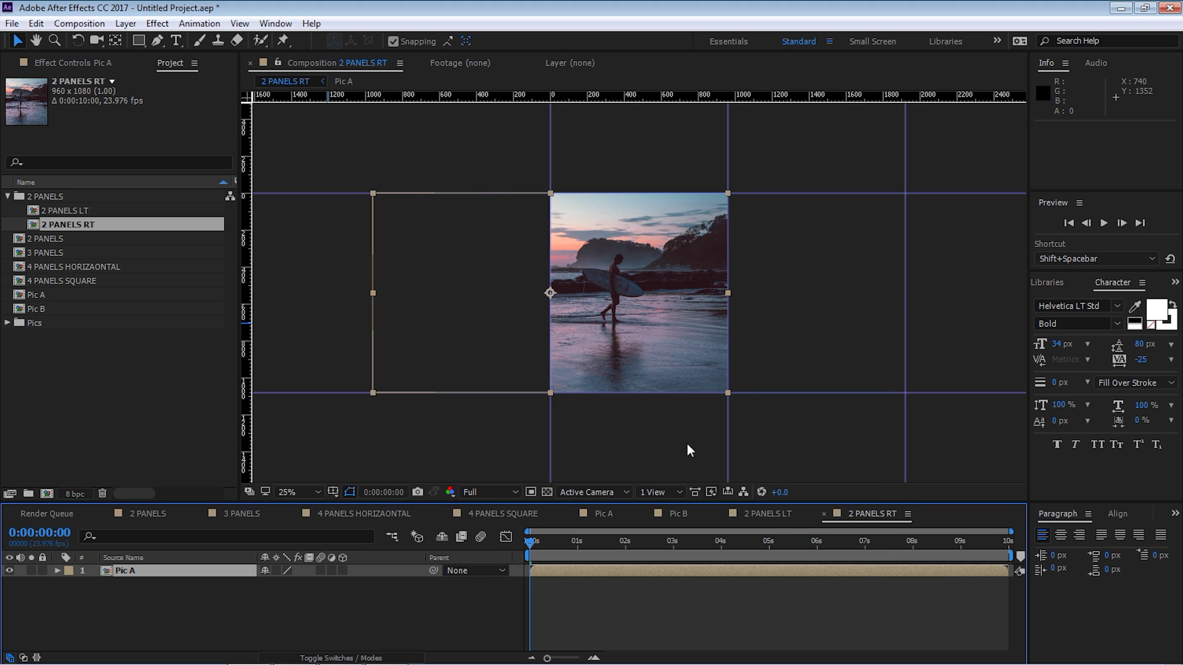
Step: Compare the 2 PANELS LT and 2 PANELS RT compositions and close both of them
left_click(770, 515)
left_click(849, 513)
left_click(763, 513)
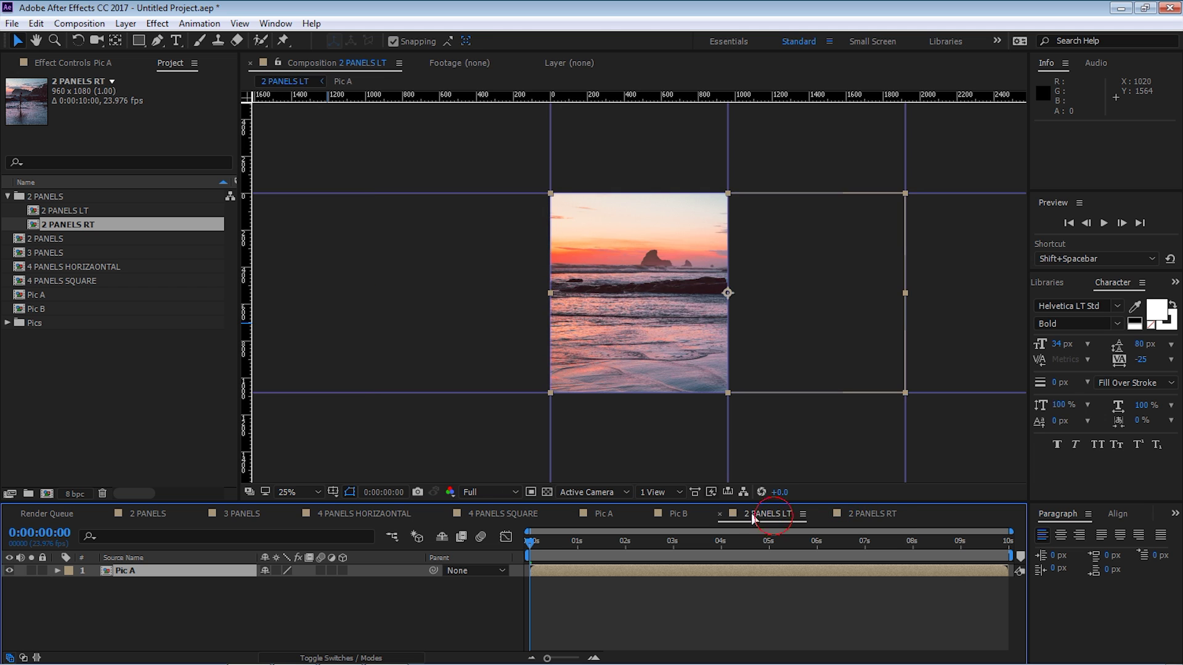
left_click(719, 514)
left_click(720, 514)
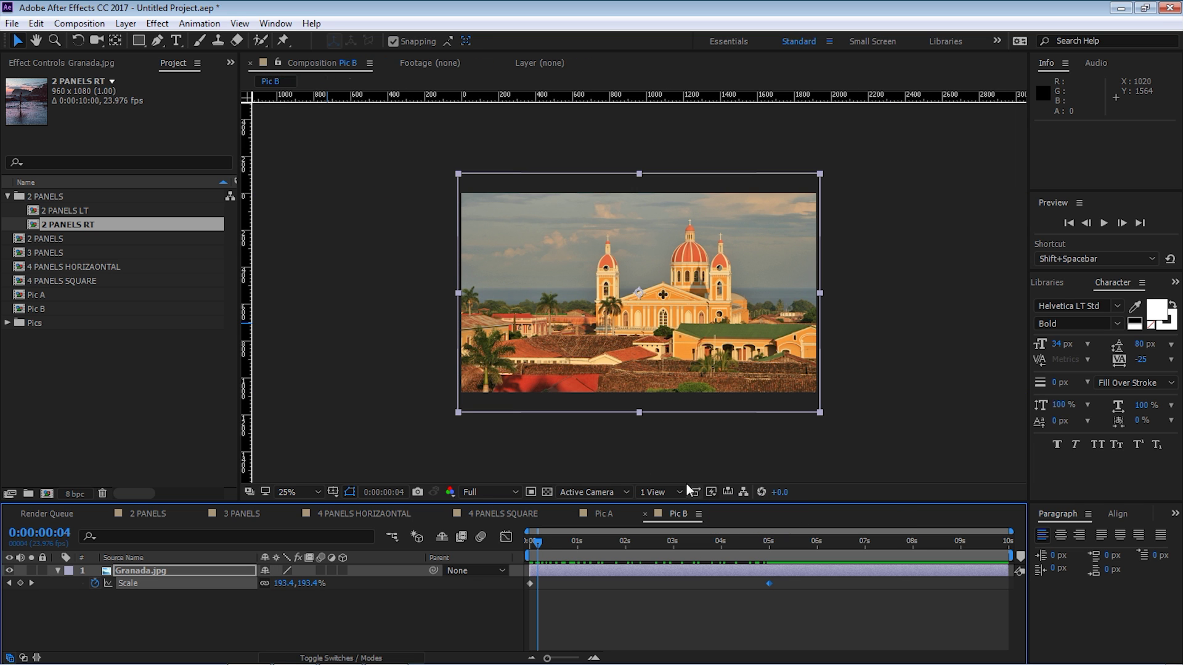
Step: Open the 2 PANELS composition and add 2 PANELS LT and 2 PANELS RT to it as layers
double_click(50, 239)
left_click(72, 212)
left_click(88, 225, "shift")
left_click_drag(80, 214, 222, 599)
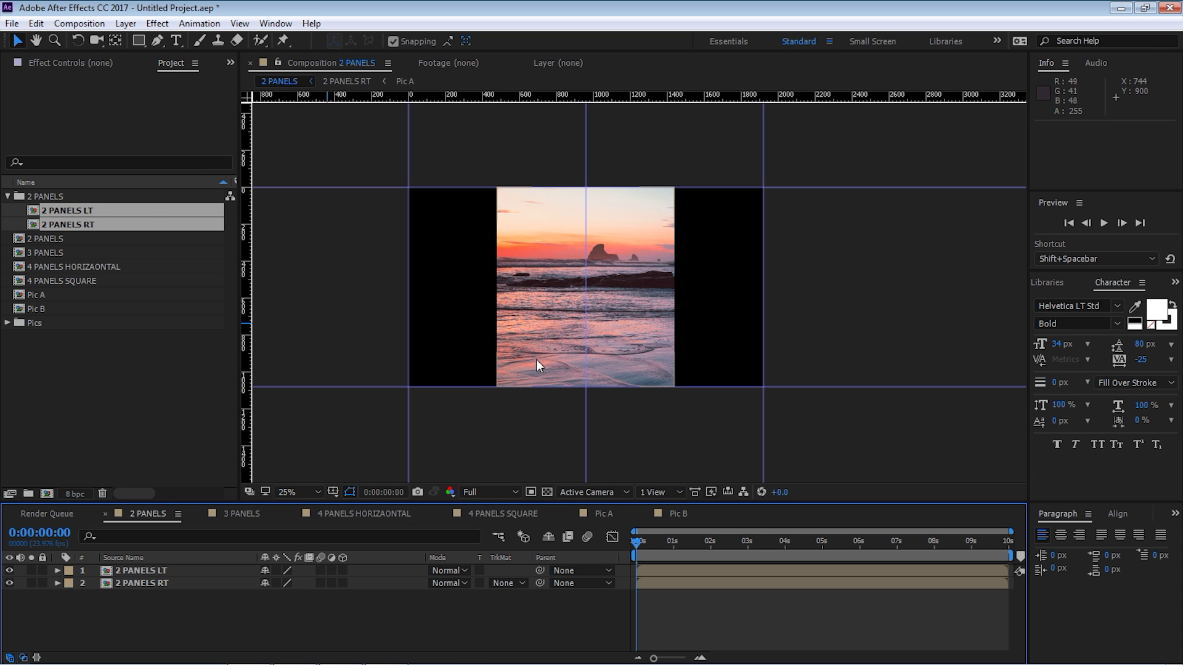
Step: Place the 2 PANELS LT layer over the left half of the frame and 2 PANELS RT over the right half
left_click(568, 301)
left_click_drag(568, 301, 480, 301)
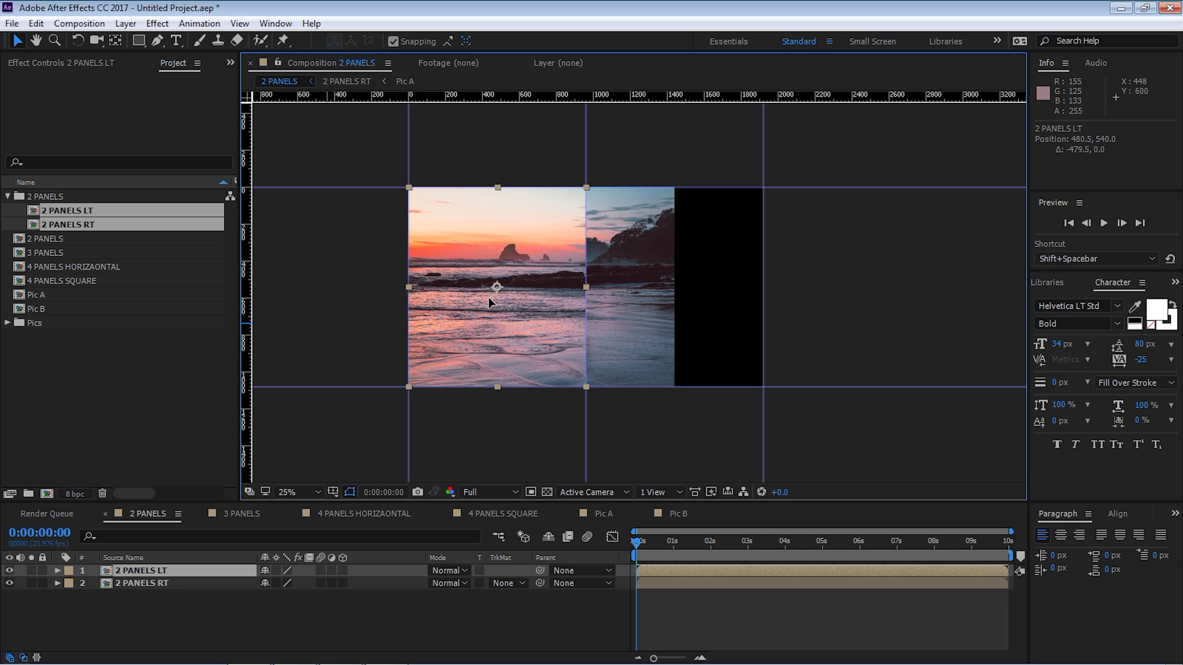
left_click(188, 583)
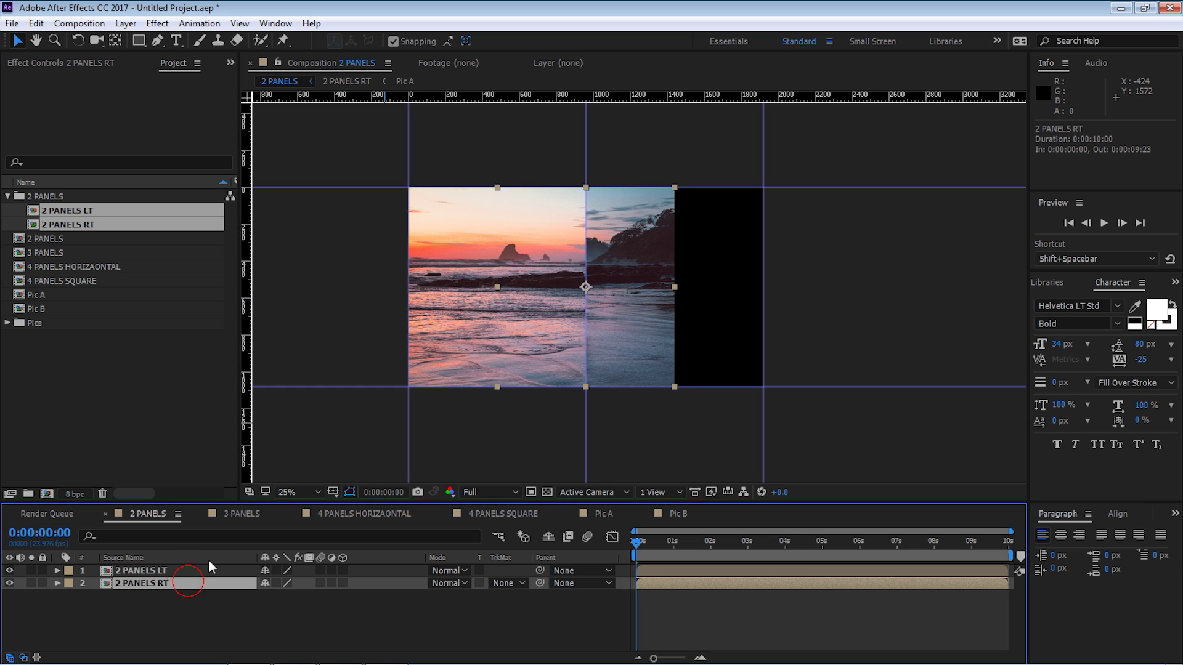
left_click(239, 23)
left_click(61, 202)
left_click_drag(618, 335, 704, 323)
left_click(502, 600)
Step: Hide the guides in 2 PANELS and examine the seam between the two panel layers up close
key("ctrl+semicolon")
key("period")
key("period")
key("period")
key("period")
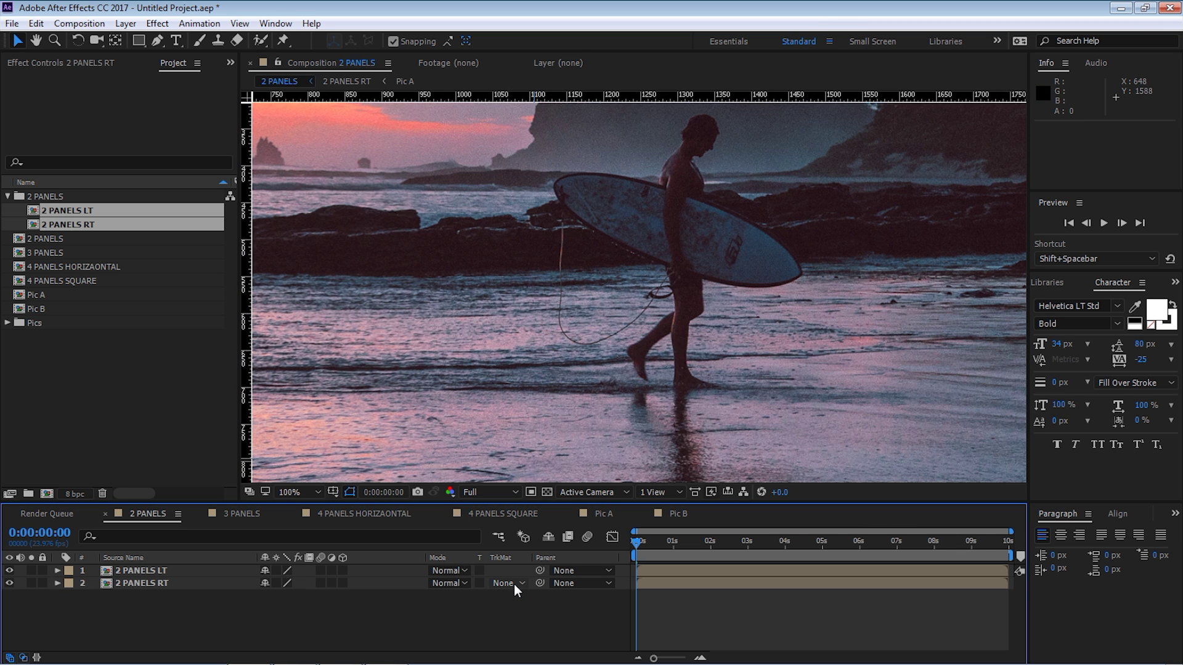
key("grave")
left_click_drag(556, 284, 610, 334)
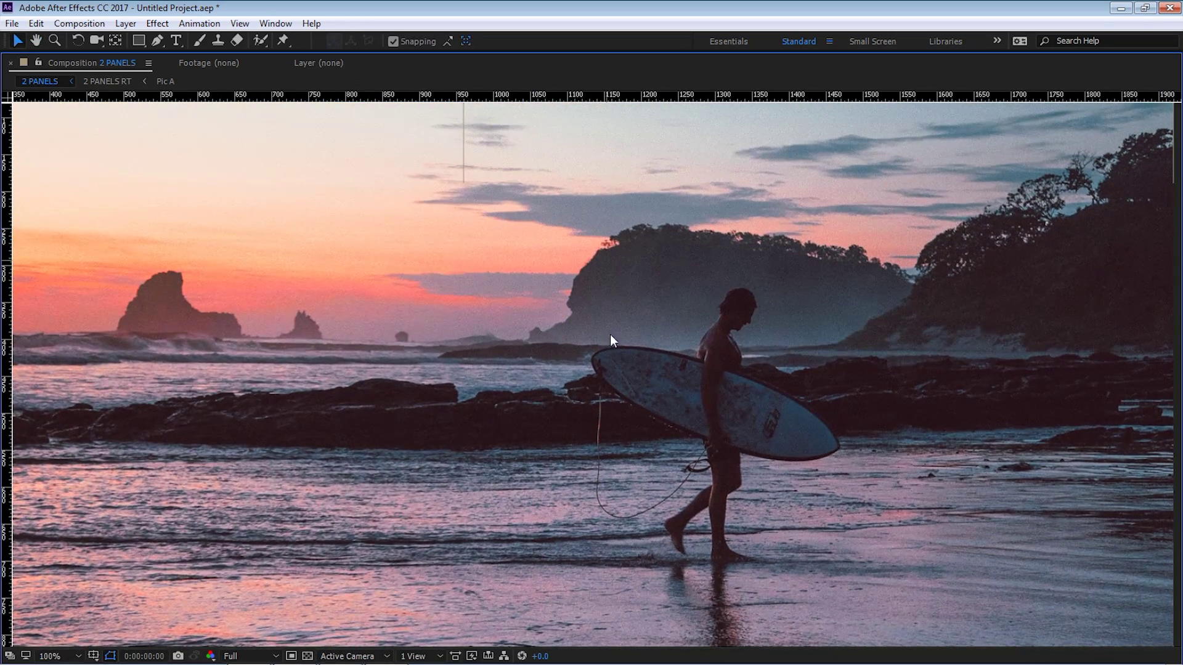
left_click_drag(608, 399, 579, 322)
key("v")
key("comma")
key("comma")
key("grave")
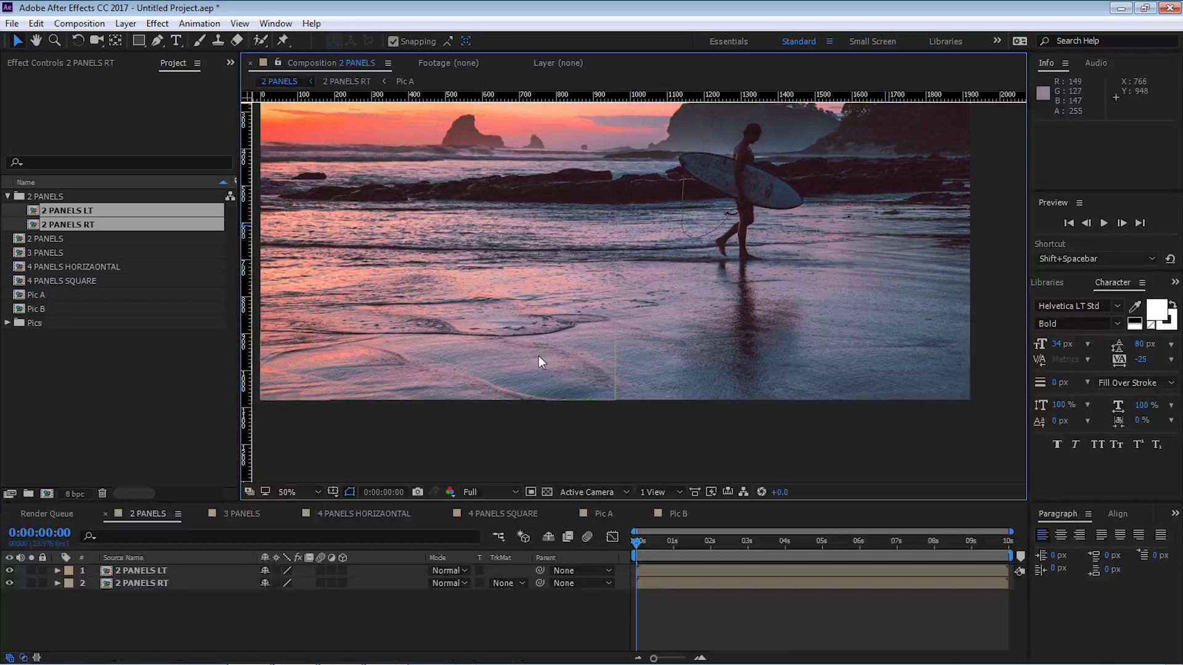
Step: Try nudging the 2 PANELS LT layer one pixel to the left and check the seam
left_click(185, 569)
key("Left")
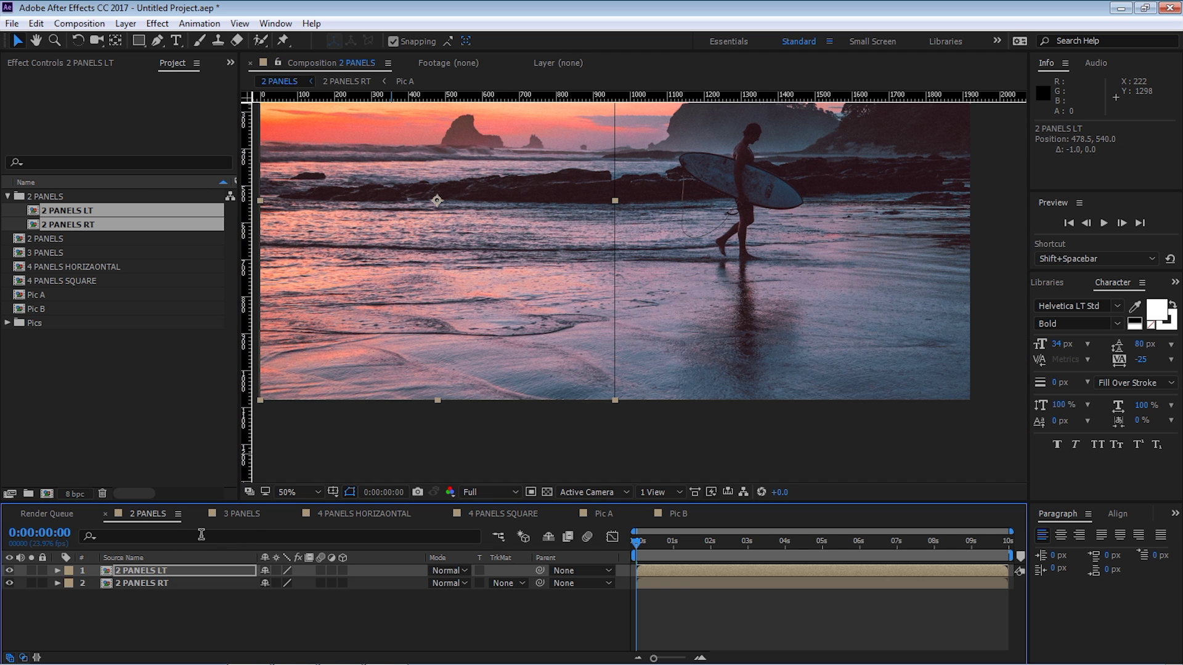
left_click_drag(660, 198, 636, 269)
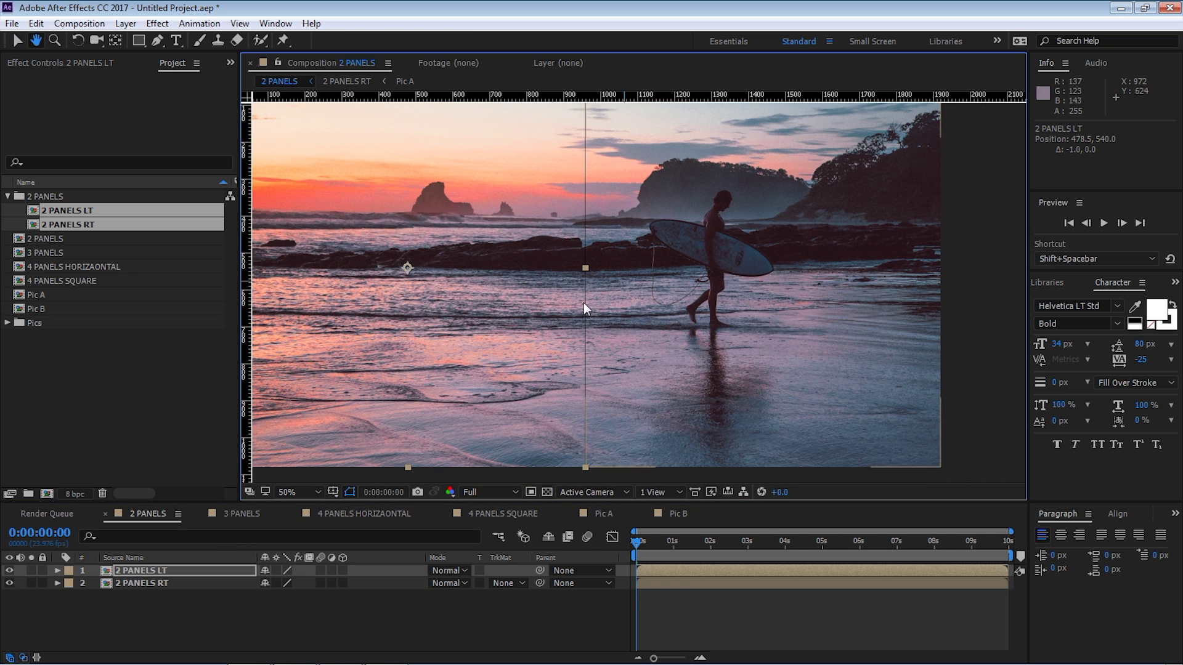
Step: Set the X position of the 2 PANELS LT layer to 480 and collapse both layers' position properties
key("ctrl+a")
key("p")
left_click(154, 595)
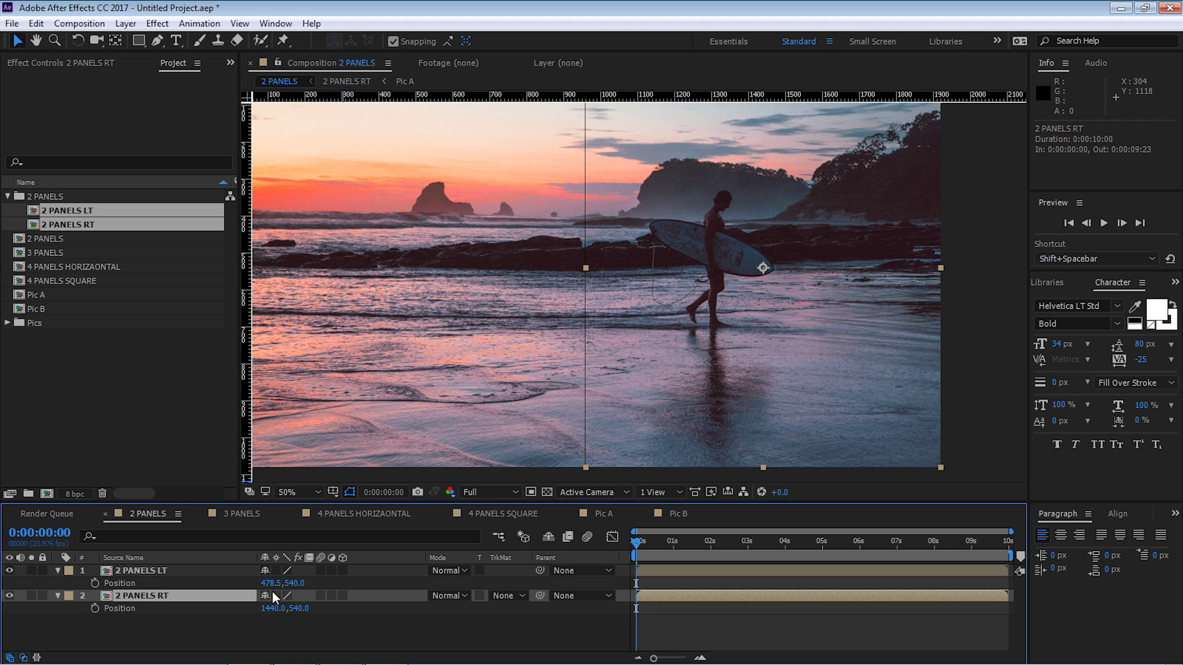
left_click_drag(271, 584, 277, 590)
left_click(275, 582)
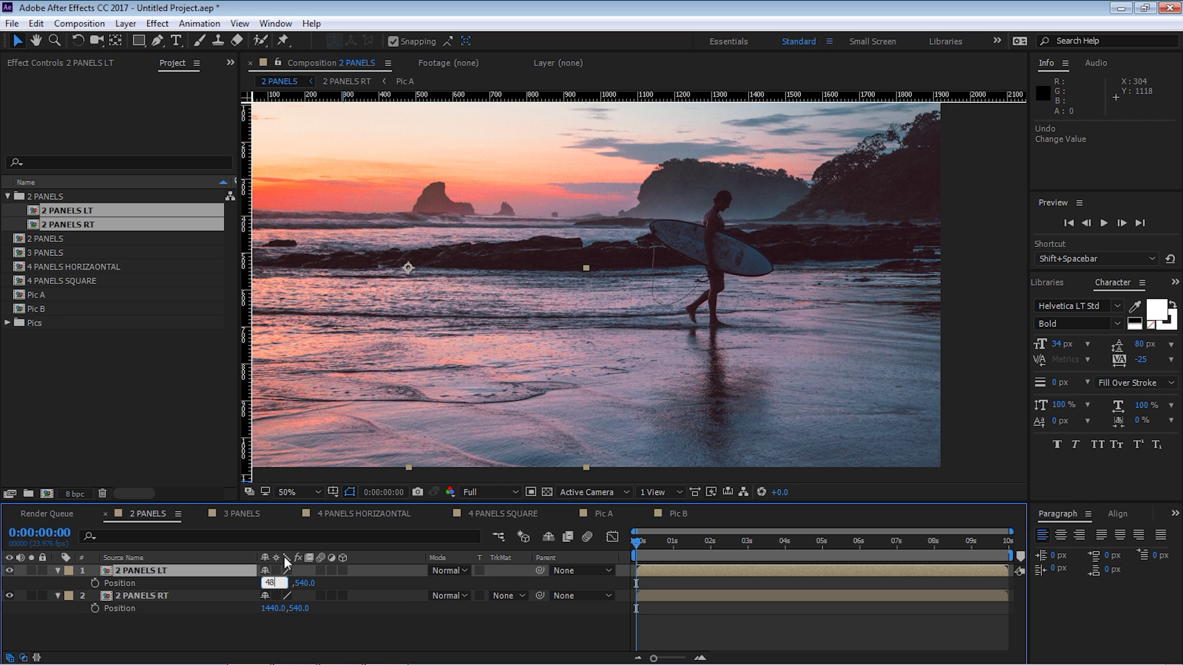
type("480")
key("Return")
left_click(356, 620)
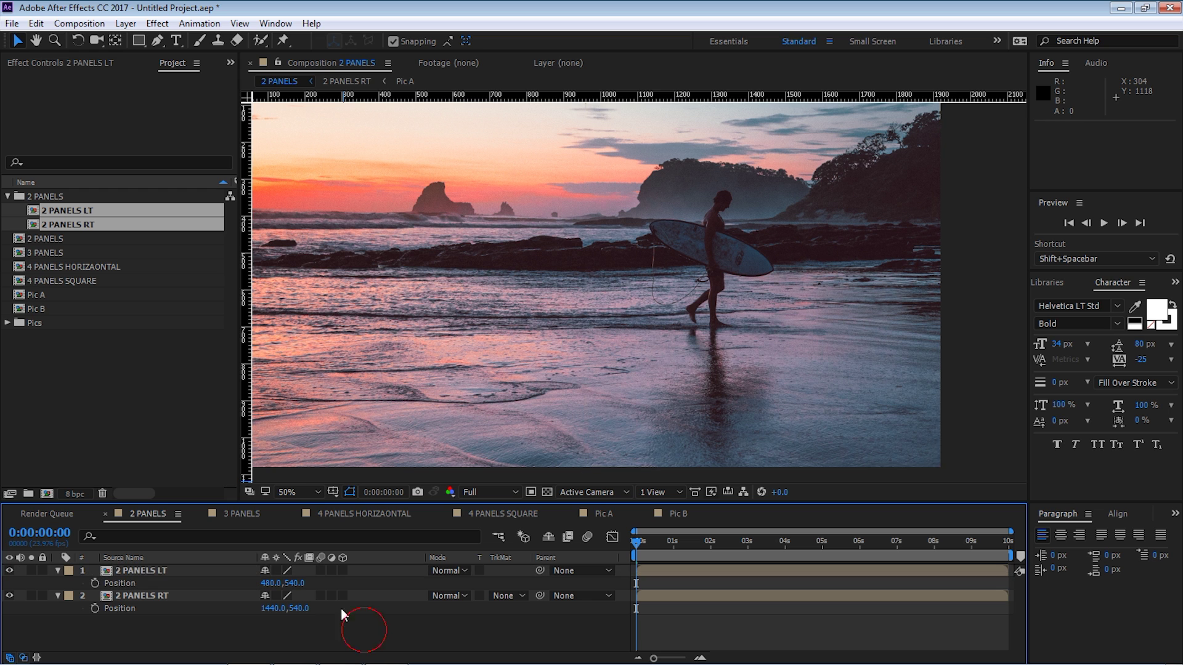
left_click(132, 570)
left_click(132, 595, "shift")
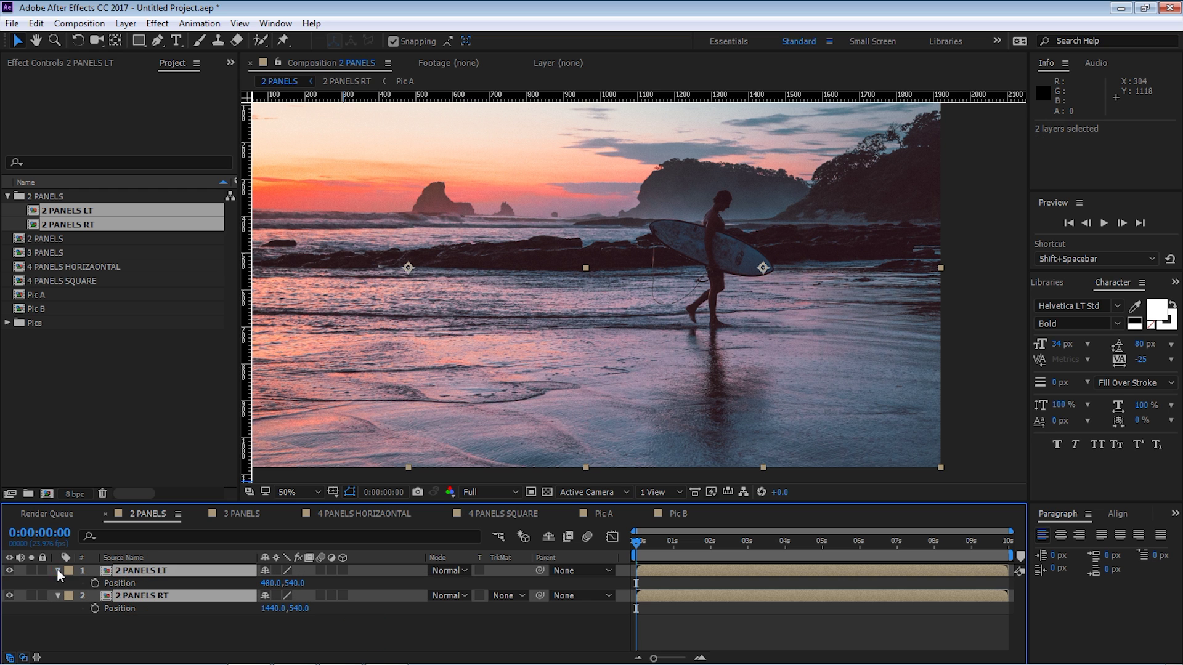
left_click(57, 570)
left_click(165, 596)
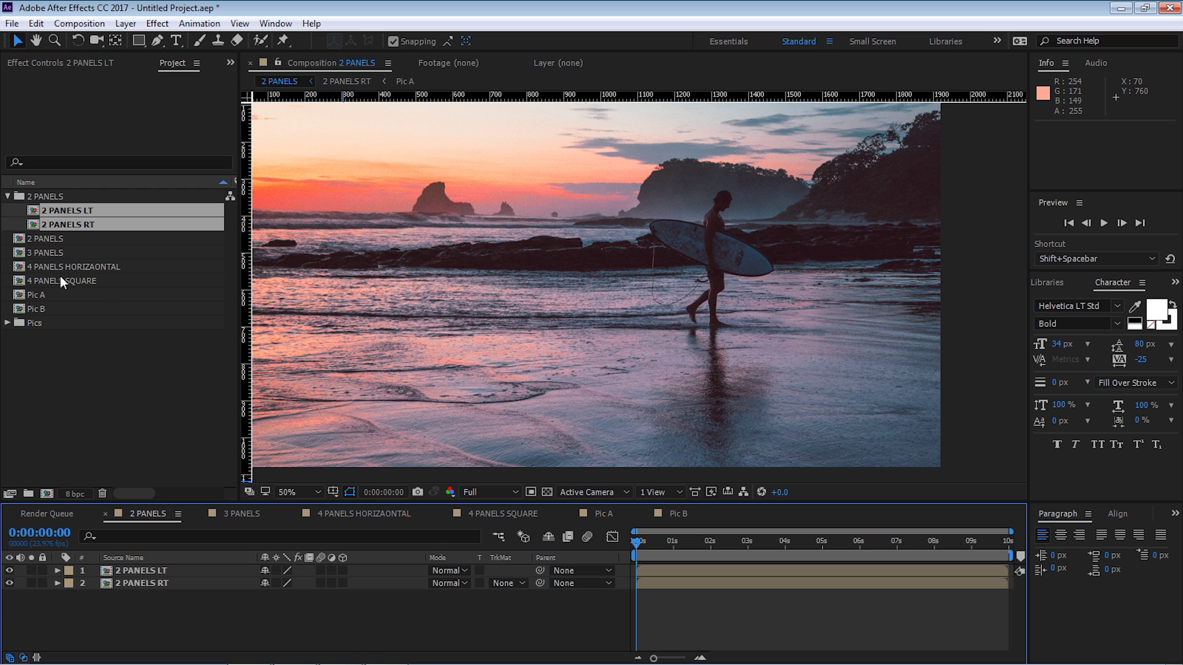
Step: Create a project folder named 3 PANELS
left_click(54, 245)
left_click(52, 257)
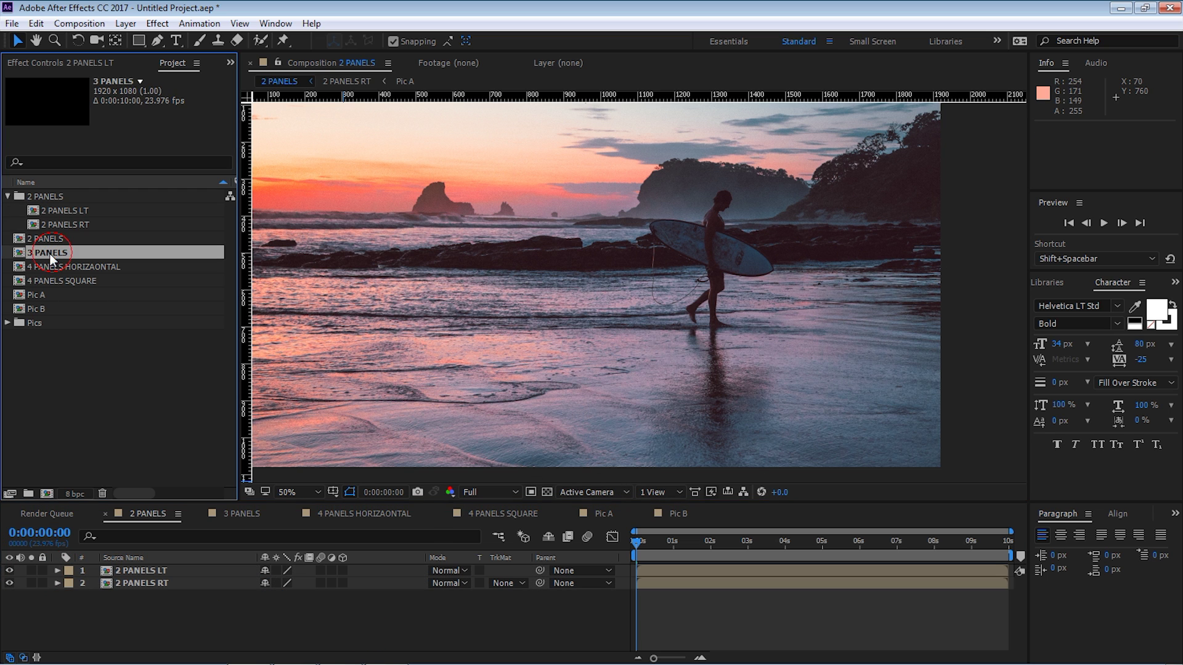
left_click(75, 386)
left_click(28, 493)
type("3 PANELS")
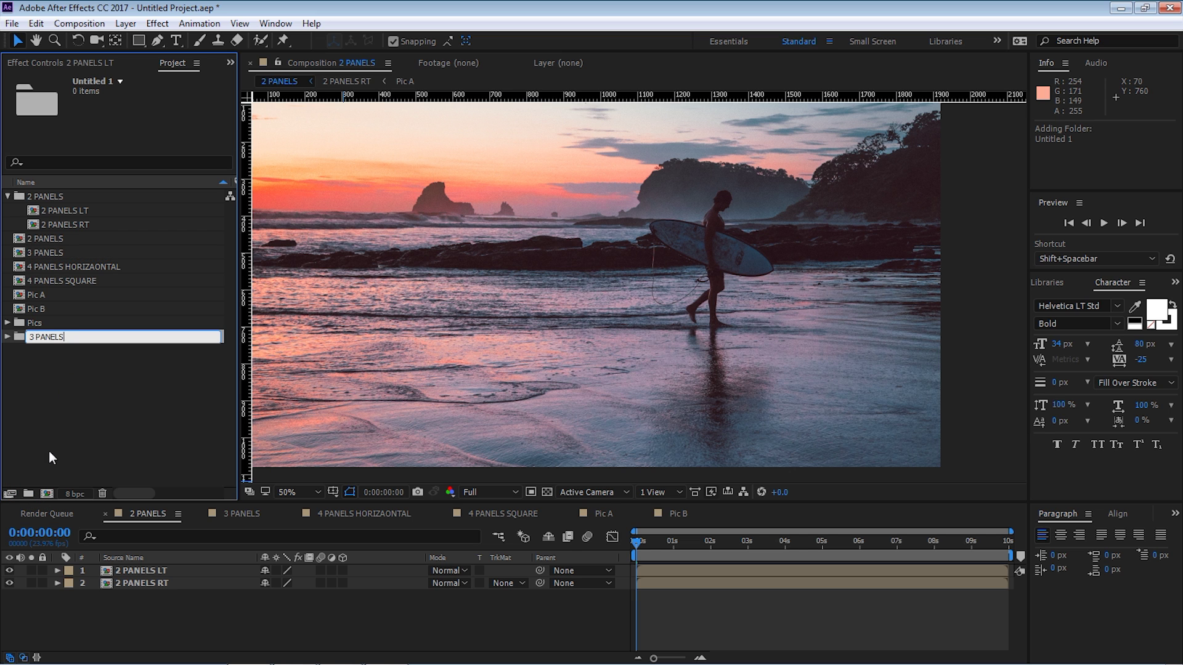
key("Return")
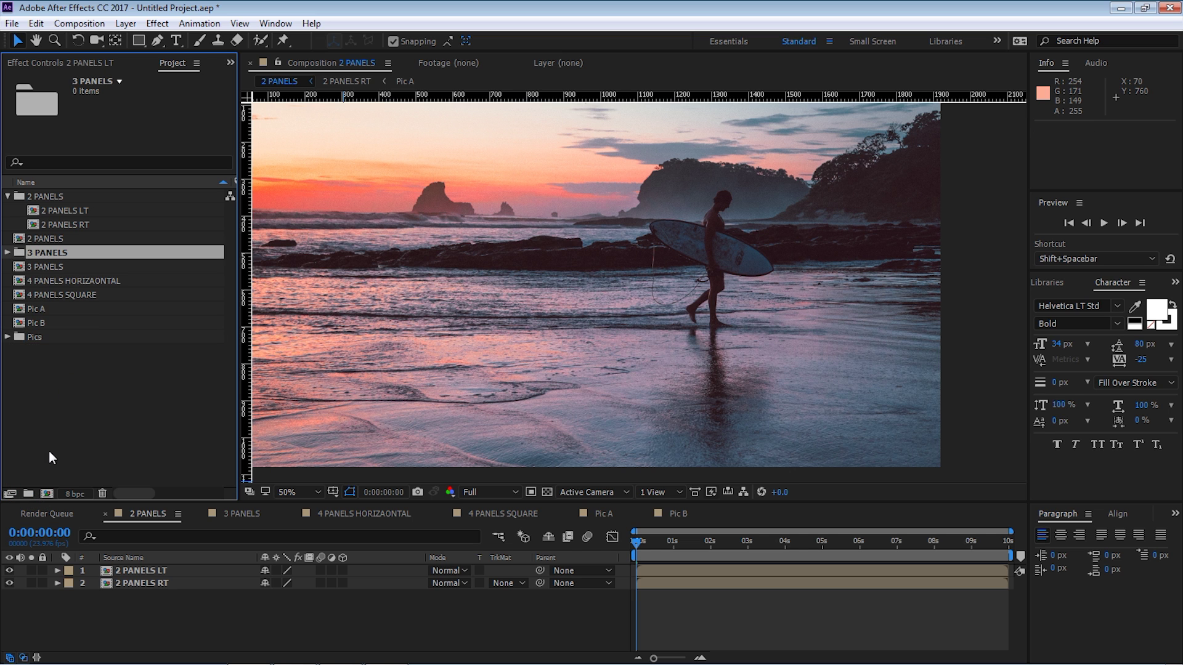
Step: Duplicate the 3 PANELS composition three times and move the copies into the 3 PANELS folder
left_click(50, 267)
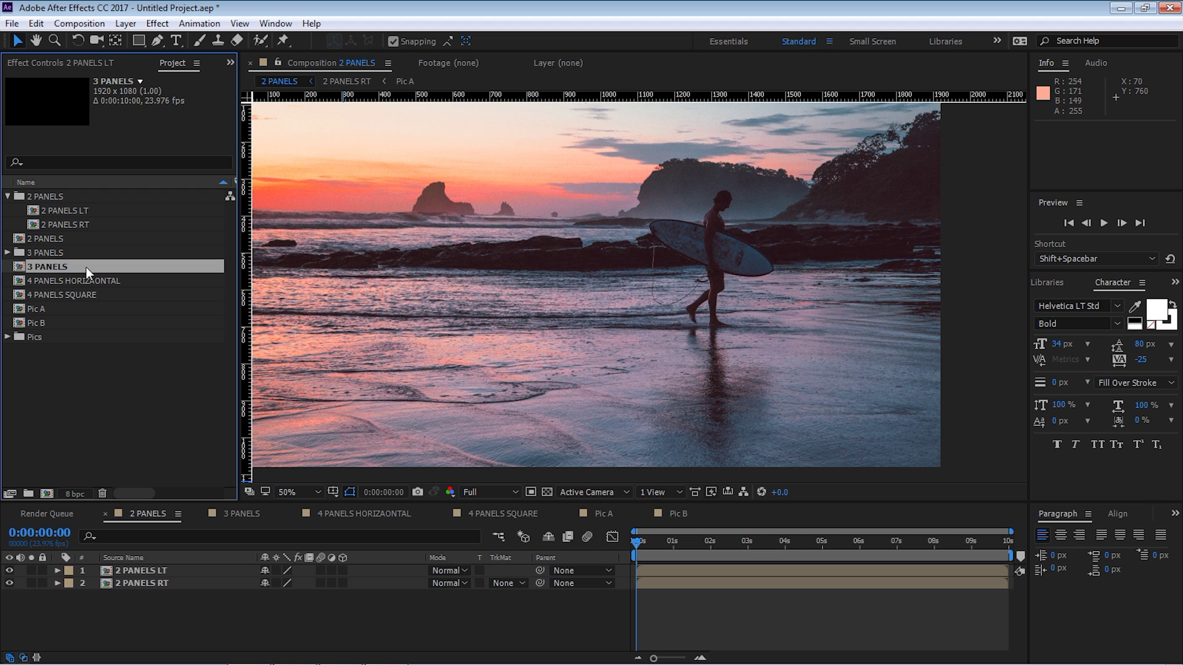
key("ctrl+d")
key("ctrl+d")
key("ctrl+d")
left_click(64, 278)
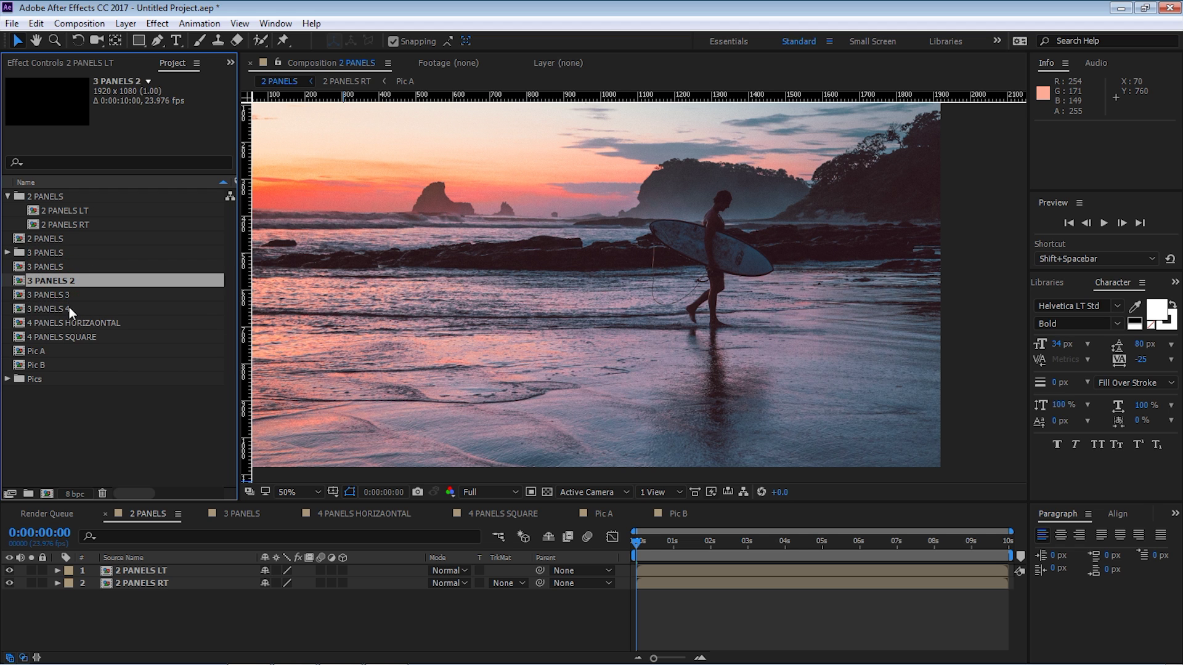
left_click(69, 307, "shift")
left_click_drag(63, 278, 58, 249)
double_click(58, 252)
Step: Rename the 3 PANELS 2 composition to 3 PANELS LT
left_click(58, 265)
key("Return")
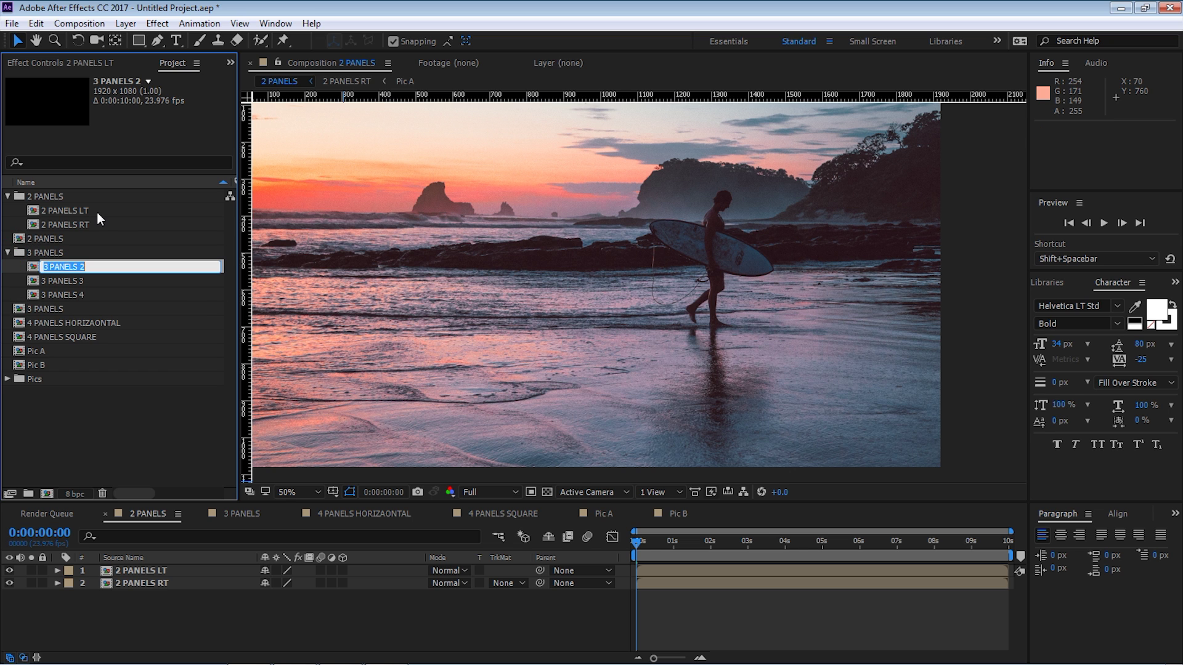
key("Right")
key("BackSpace")
type("LT")
key("Return")
Step: Rename the 3 PANELS 3 composition to 3 PANELS MD
key("Up")
key("Up")
key("Return")
key("Right")
key("BackSpace")
type("MD")
key("Return")
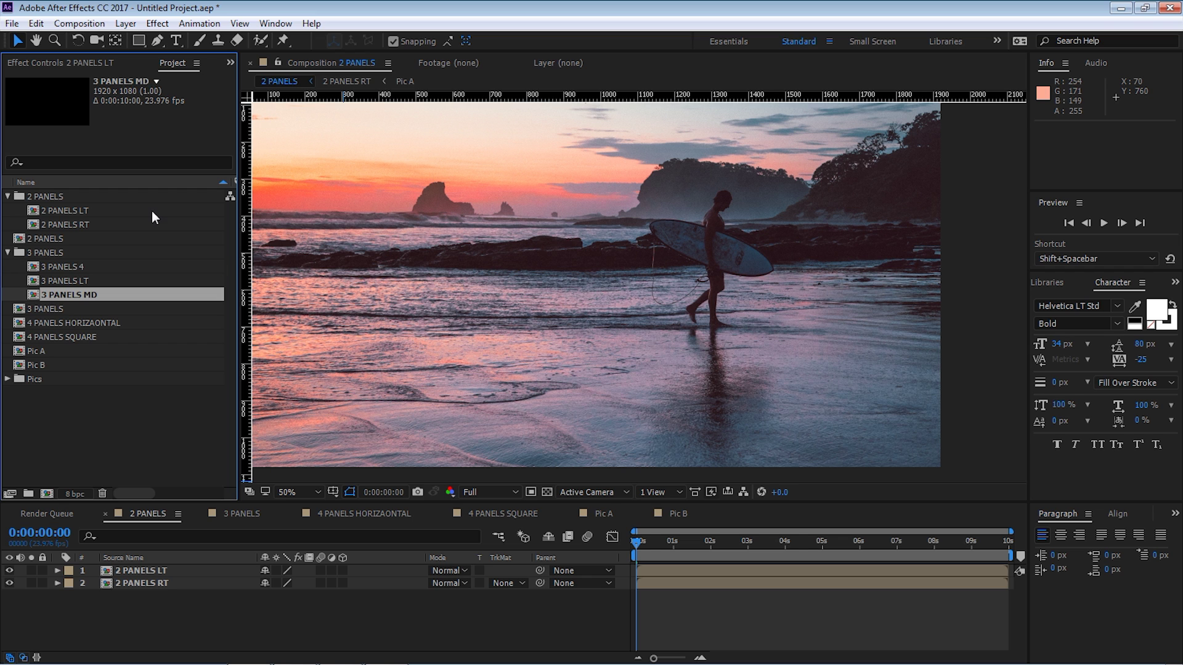
Step: Rename the 3 PANELS 4 composition to 3 PANELS RT
left_click(72, 266)
key("Return")
key("Right")
key("BackSpace")
type("RT")
key("Return")
Step: Open the 3 PANELS LT composition and add Pic A to it as a layer
double_click(70, 268)
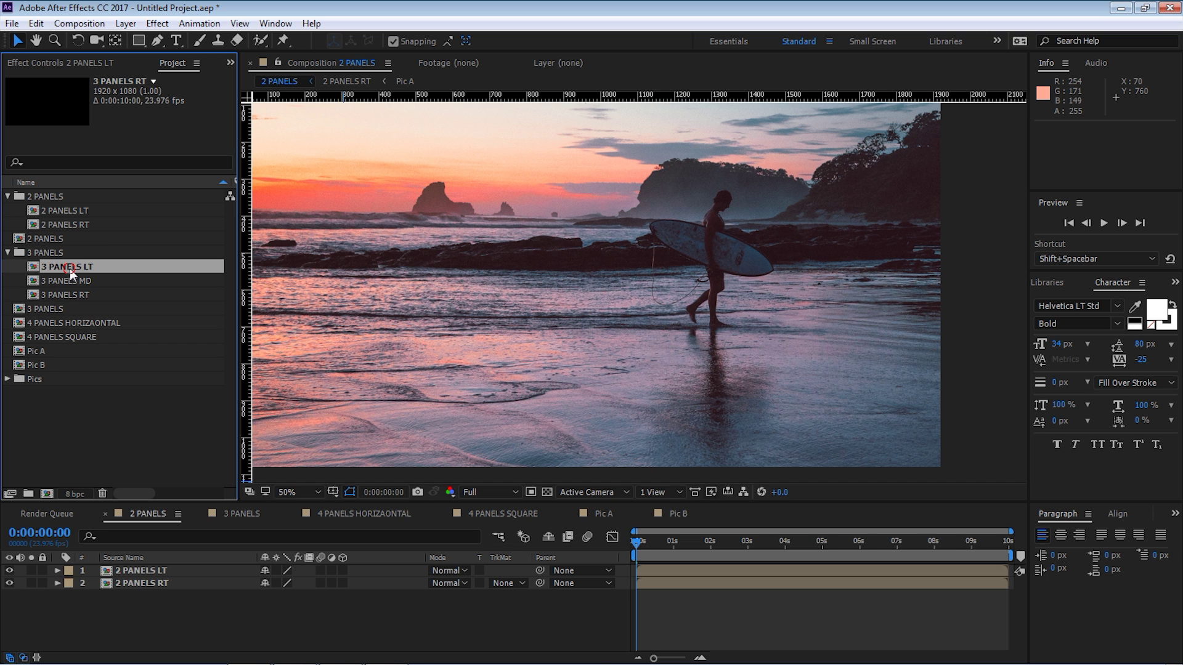
left_click_drag(586, 312, 758, 137)
key("comma")
left_click_drag(668, 290, 612, 279)
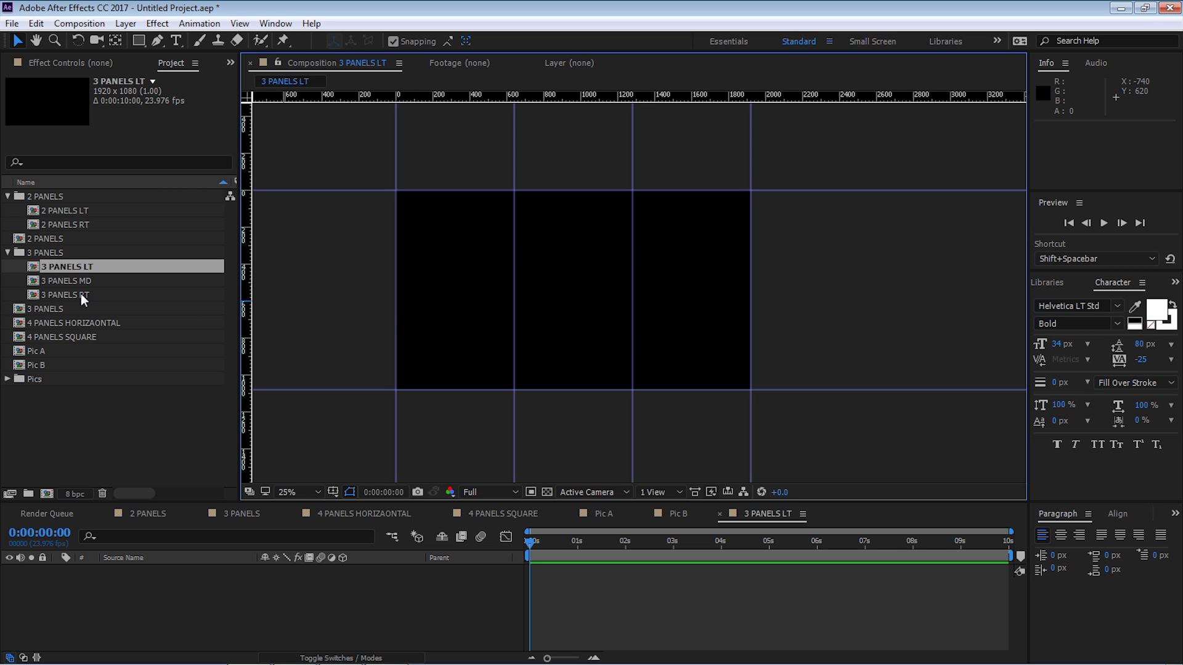
left_click_drag(42, 352, 135, 554)
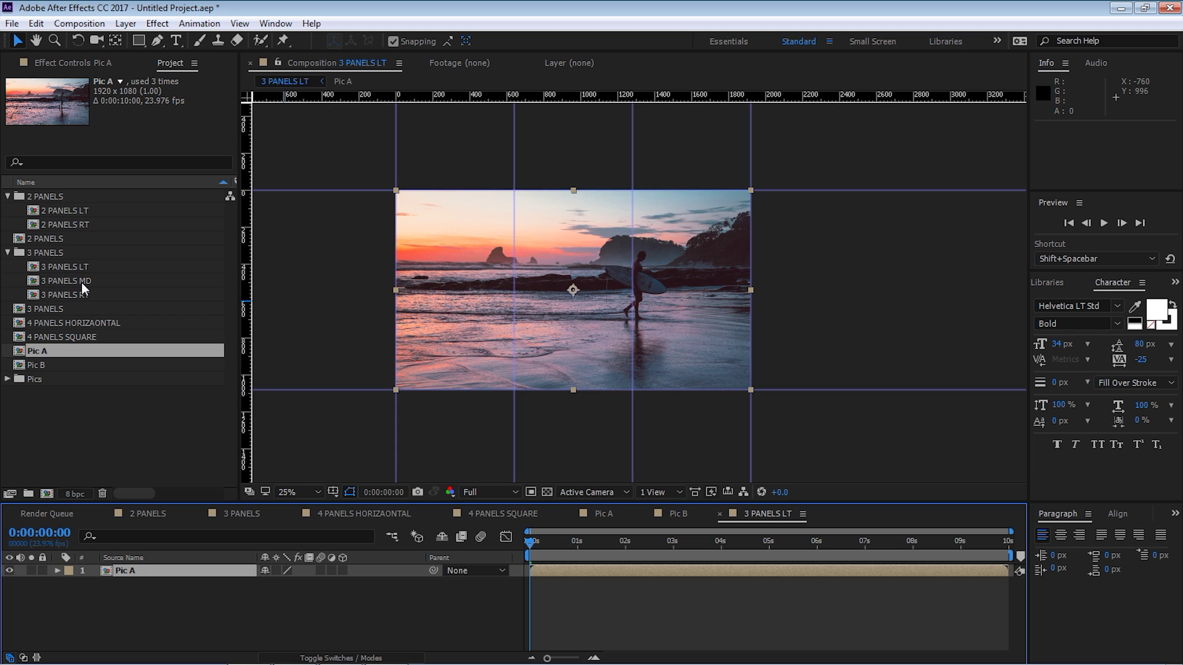
Step: Open the 3 PANELS MD composition and add Pic A to it as a layer
double_click(81, 282)
left_click_drag(423, 296, 593, 186)
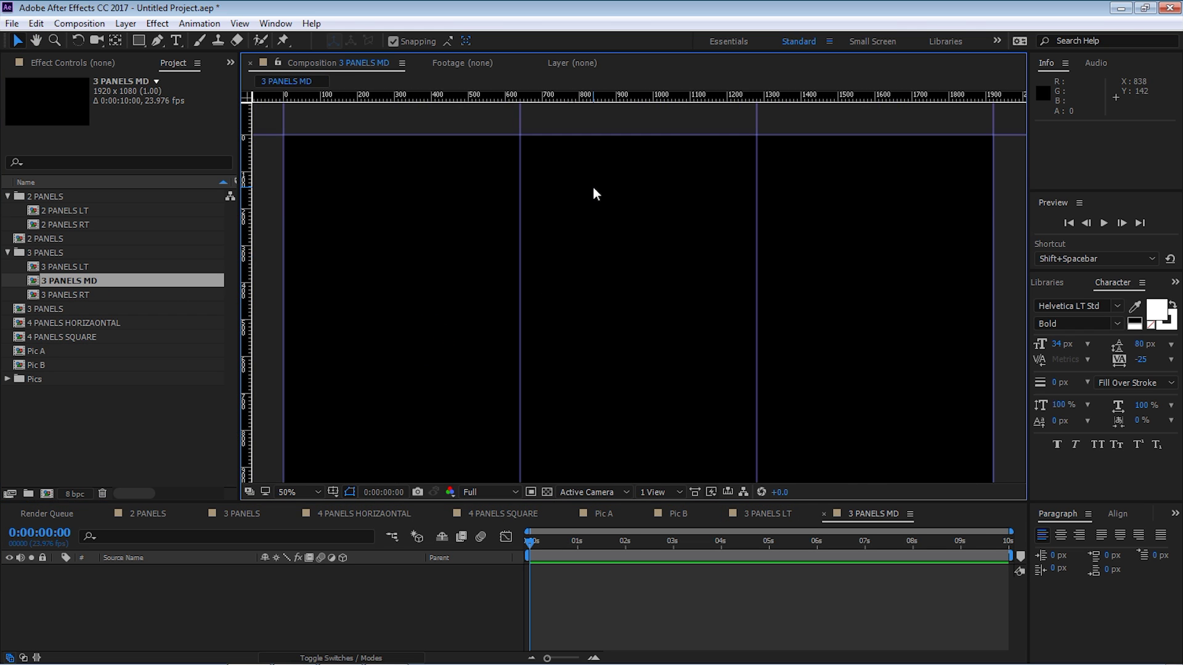
key("comma")
left_click_drag(37, 351, 177, 610)
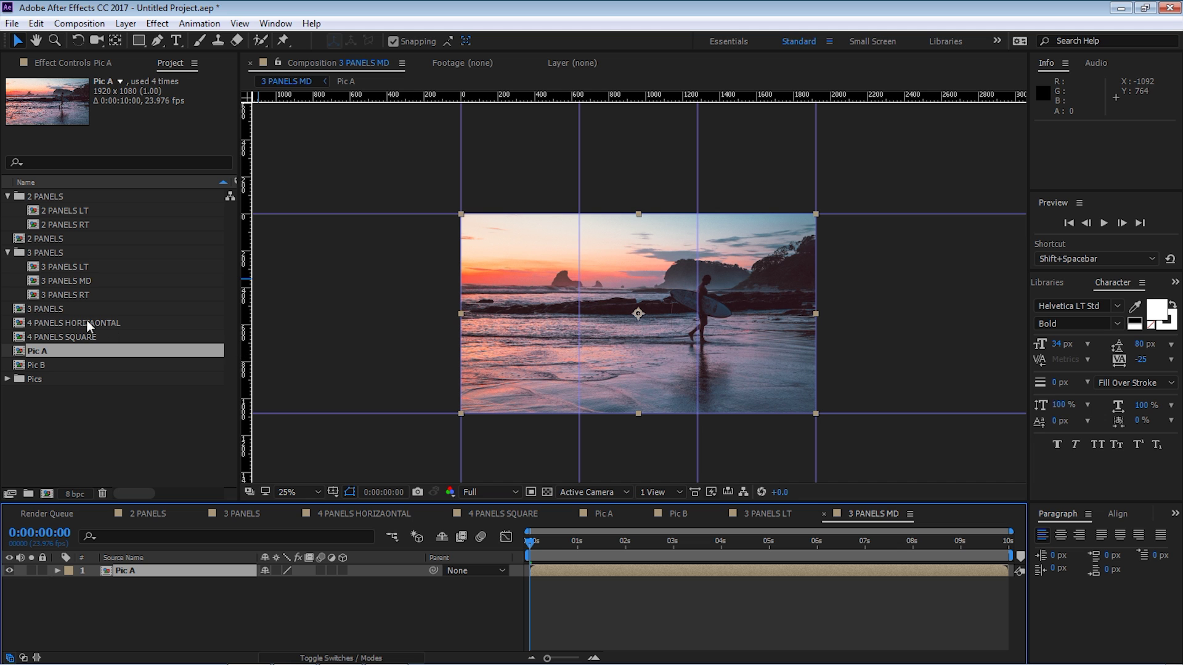
Step: Open the 3 PANELS RT composition and add Pic A to it as a layer
left_click(80, 295)
double_click(64, 296)
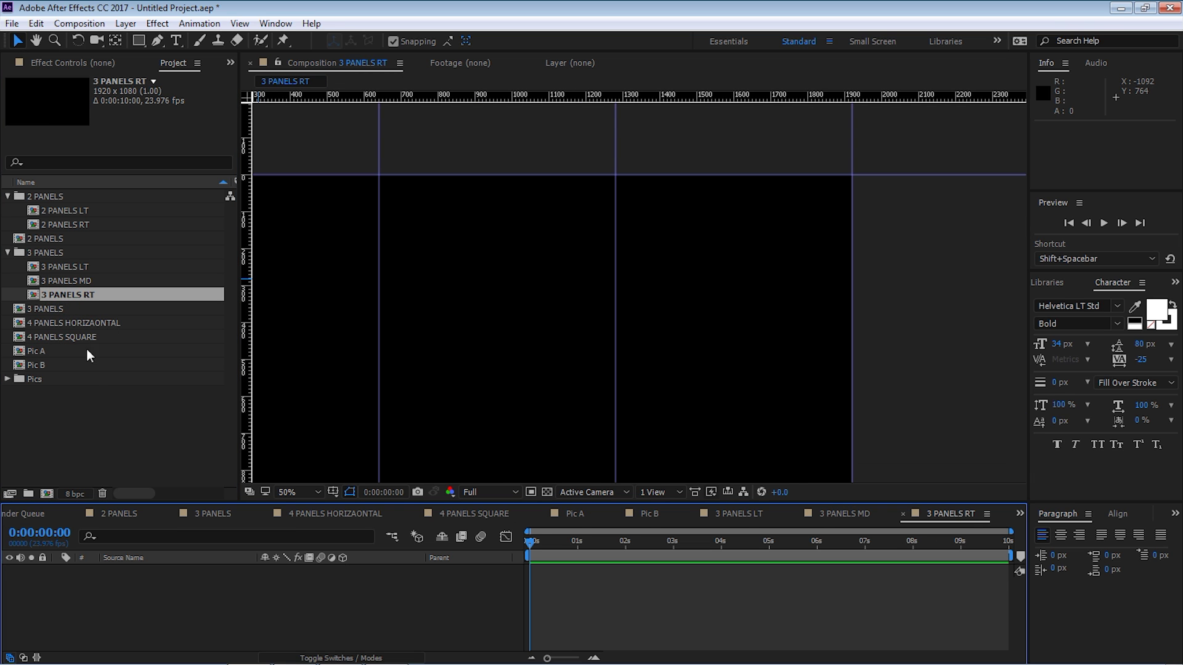
left_click_drag(42, 353, 168, 596)
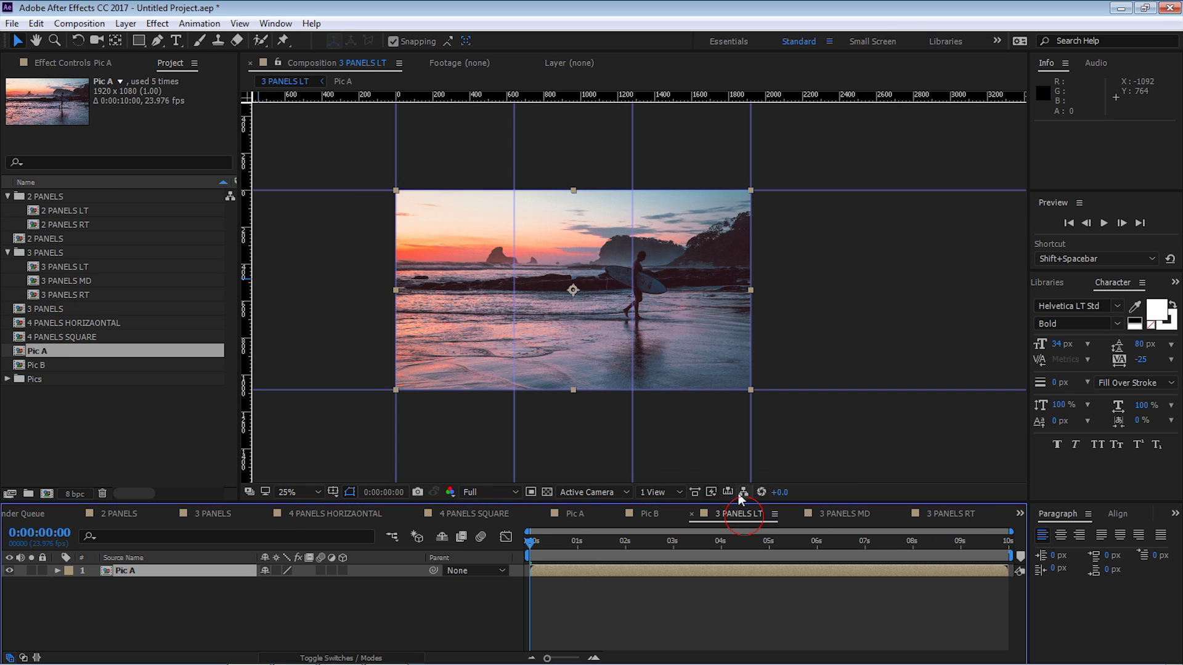
Step: Crop the 3 PANELS LT composition to one third of its width (1920/3), anchored at its left edge
left_click(680, 421)
left_click_drag(712, 424, 709, 428)
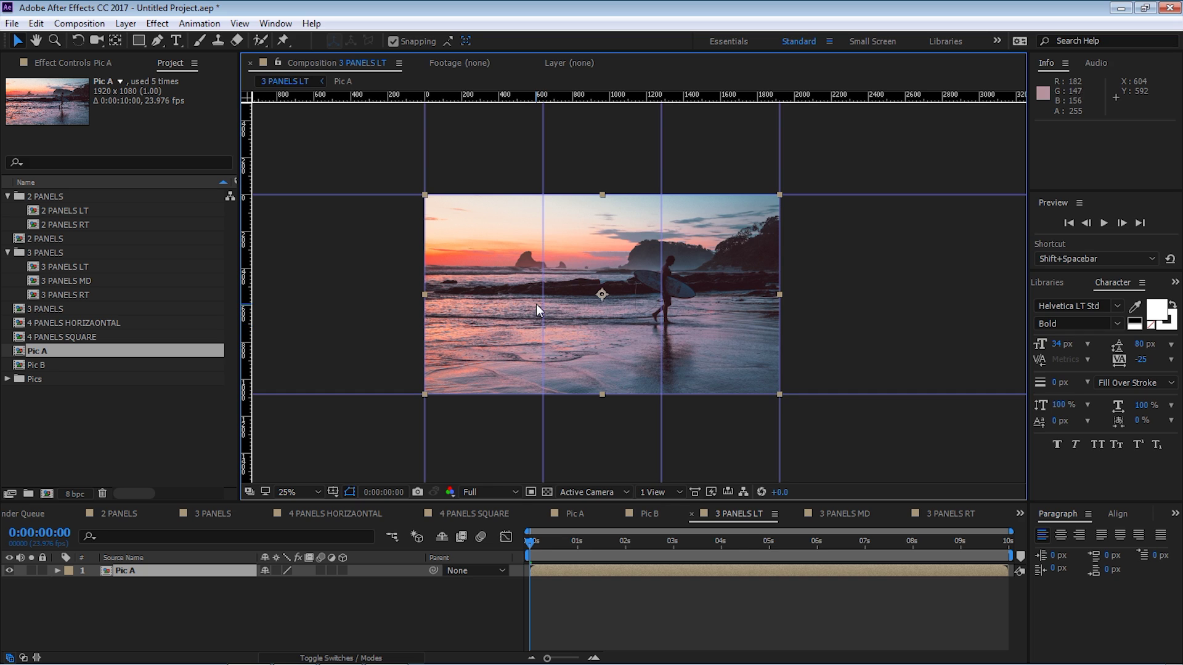
key("ctrl+k")
left_click(590, 320)
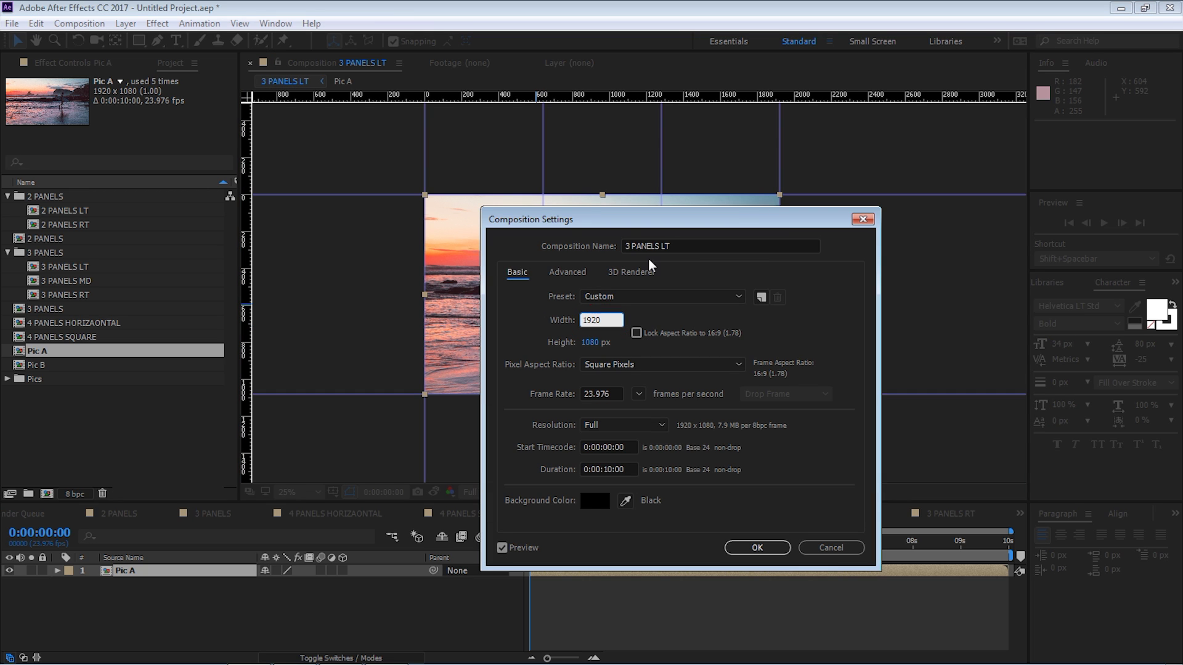
type("/3")
left_click(565, 272)
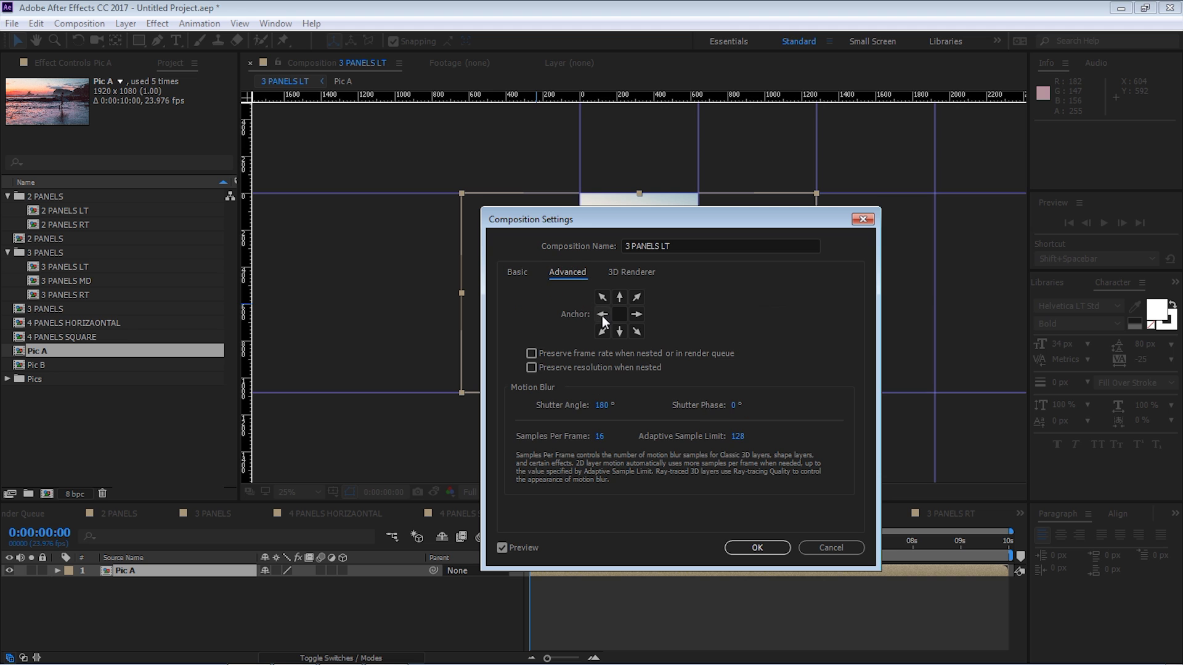
left_click_drag(634, 220, 513, 257)
left_click(641, 586)
left_click_drag(763, 382, 616, 397)
Step: Crop the 3 PANELS MD composition to one third of its width (1920/3), keeping the centre anchor
left_click(866, 516)
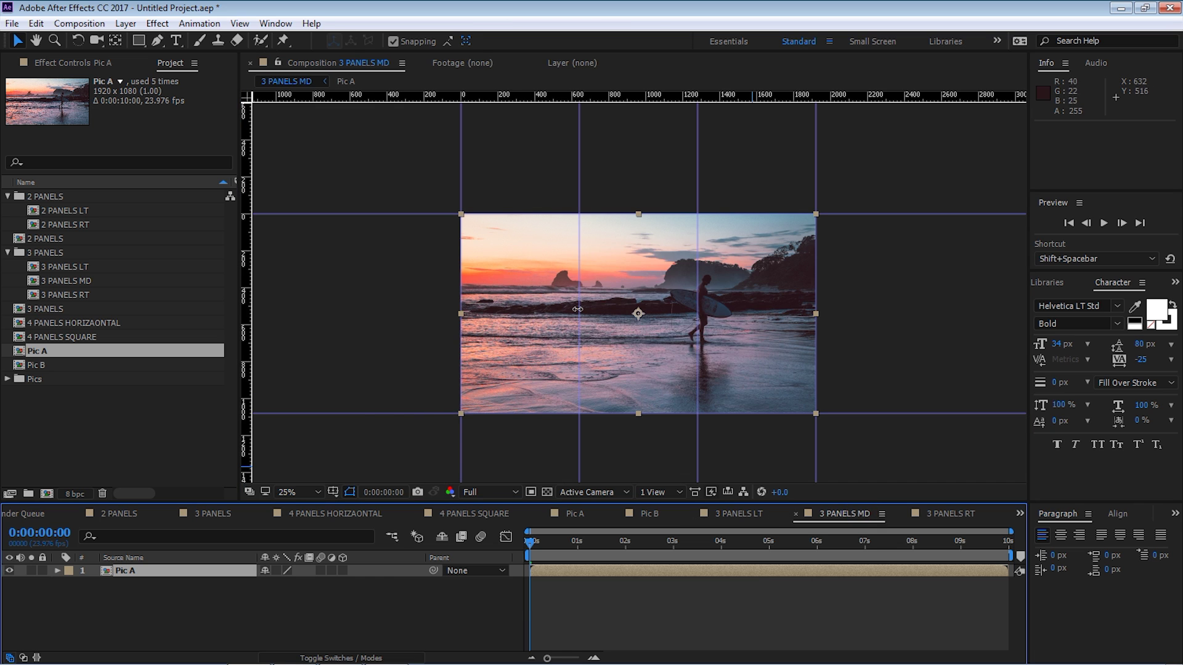
key("ctrl+k")
left_click(470, 358)
key("End")
type("/3")
left_click(680, 359)
left_click_drag(653, 251, 432, 202)
left_click(442, 521)
Step: Crop the 3 PANELS RT composition to a width of 640 px (1920/3), anchored at its right edge
left_click(949, 514)
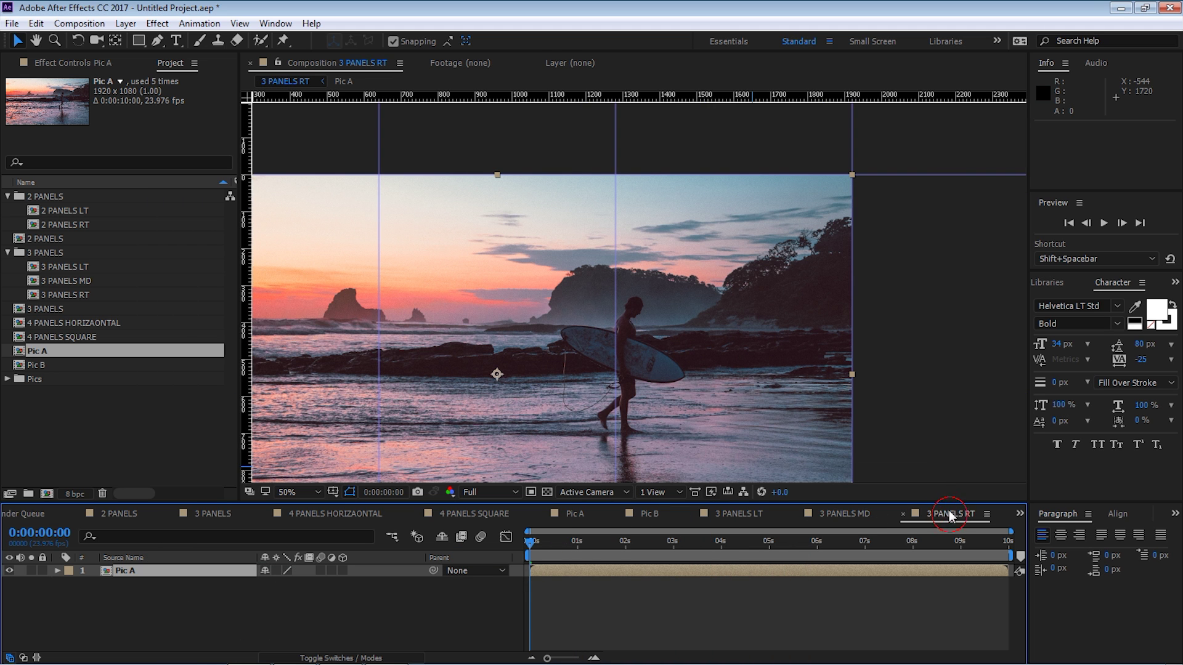
left_click_drag(684, 298, 763, 172)
key("ctrl+k")
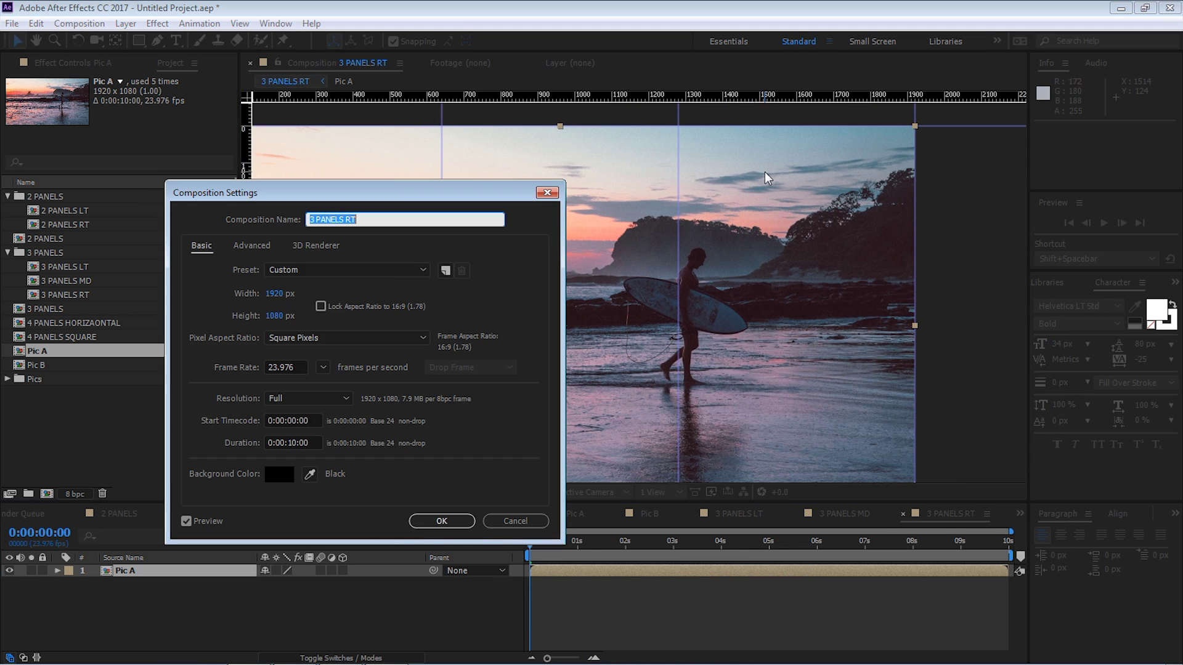
left_click(281, 295)
type("/3")
left_click(207, 288)
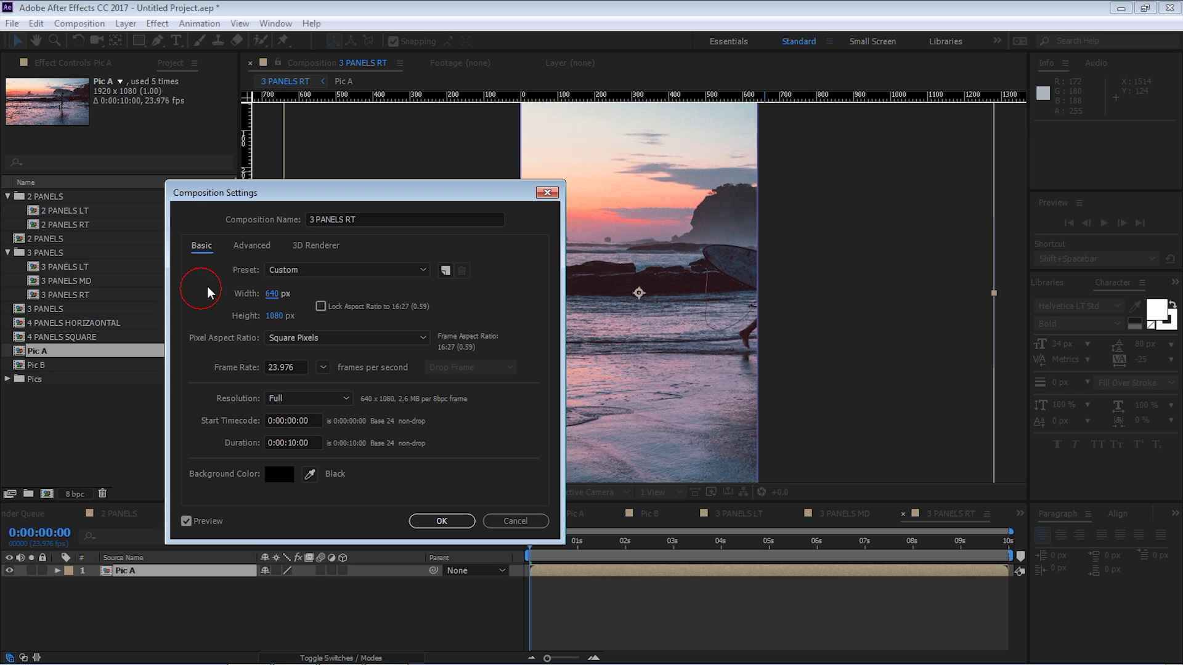
left_click(253, 246)
left_click(321, 288)
left_click_drag(404, 192, 377, 282)
left_click(419, 609)
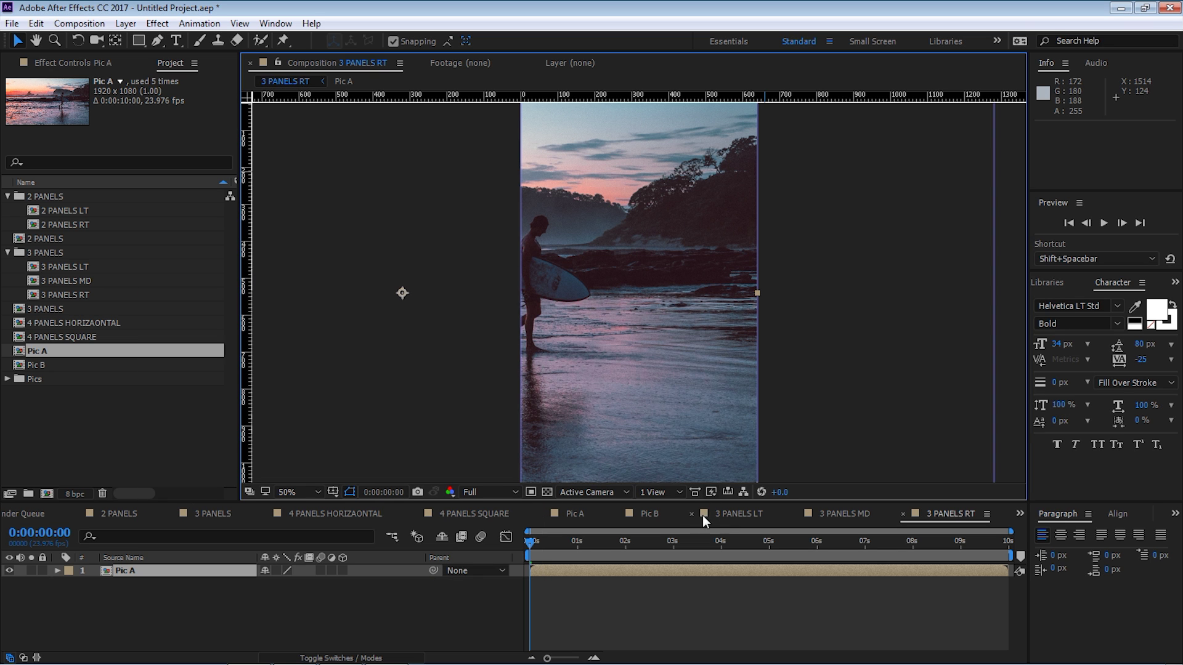
Step: Open the main 3 PANELS composition and add 3 PANELS LT, 3 PANELS MD and 3 PANELS RT as layers
double_click(57, 308)
left_click(67, 266)
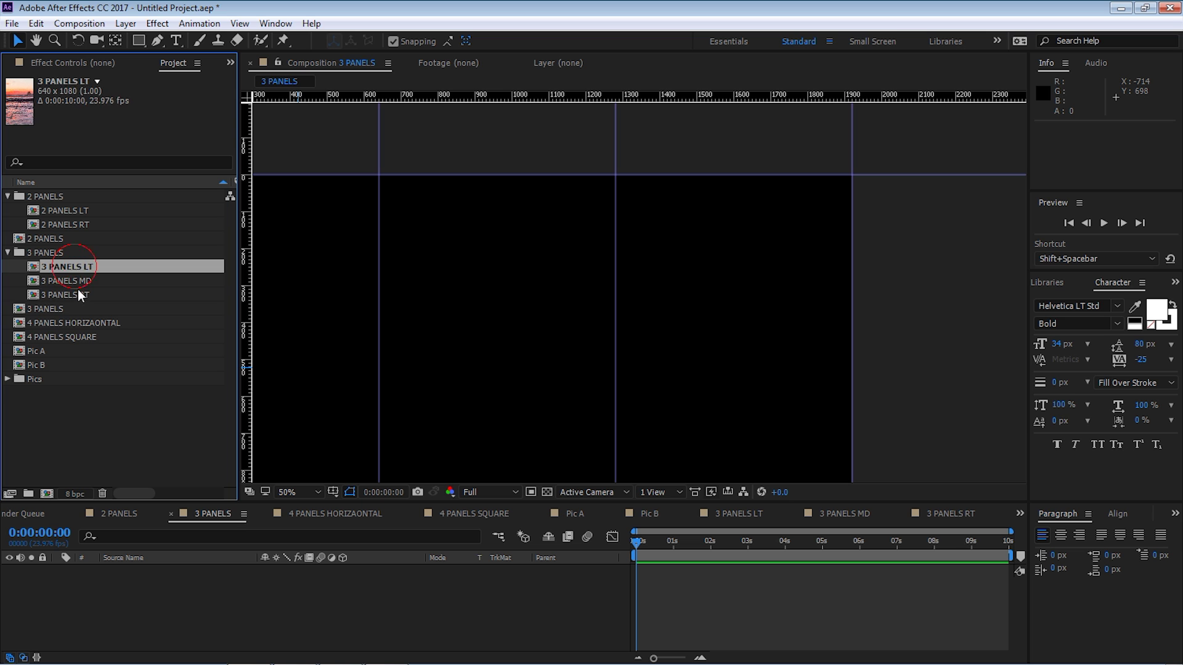
left_click(67, 294, "shift")
left_click_drag(94, 269, 180, 583)
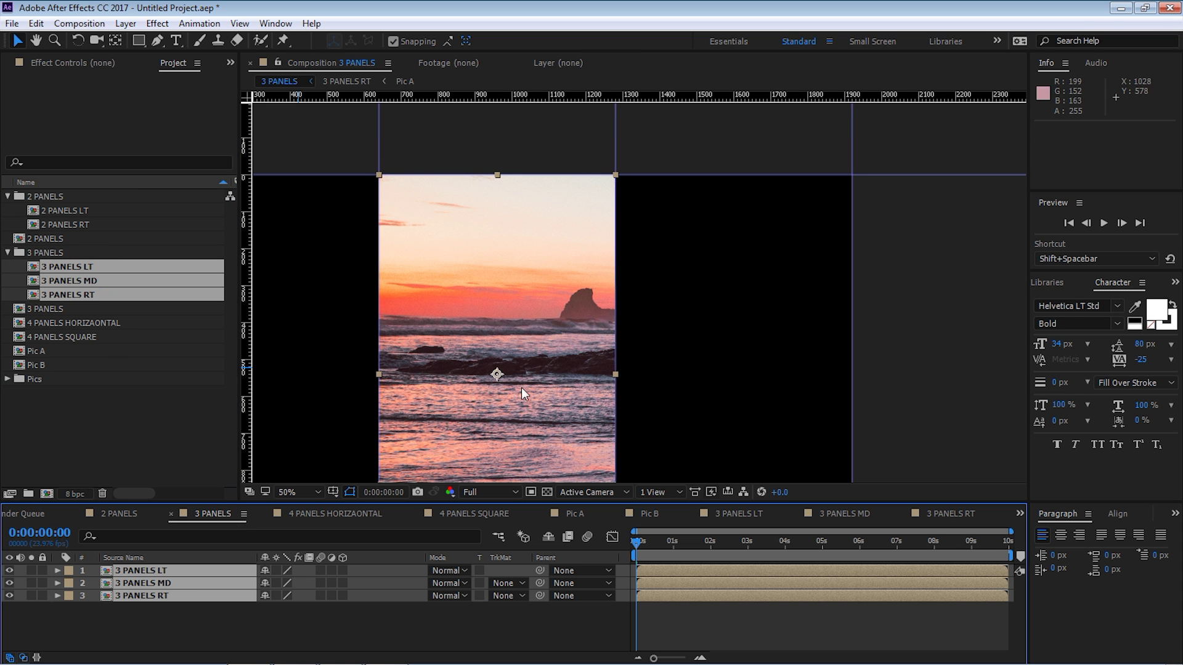
left_click(185, 633)
Step: Place the 3 PANELS LT layer in the left third of the frame and 3 PANELS RT in the right third
left_click(164, 573)
left_click_drag(509, 393, 607, 393)
left_click_drag(711, 377, 478, 376)
left_click_drag(739, 386, 816, 371)
left_click(198, 595)
left_click(579, 378)
Step: Check the Position values of the three panel layers and examine their seams at 100% with the guides hidden
key("ctrl+a")
key("p")
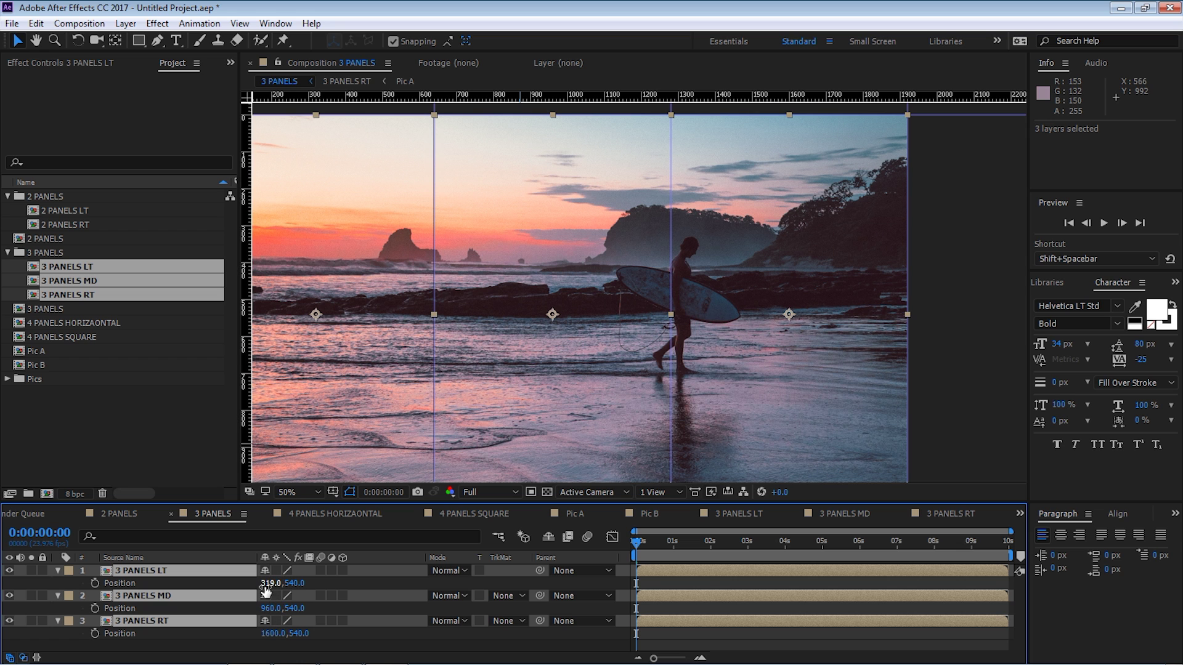
left_click(57, 570)
left_click(78, 627)
left_click_drag(552, 280, 590, 269)
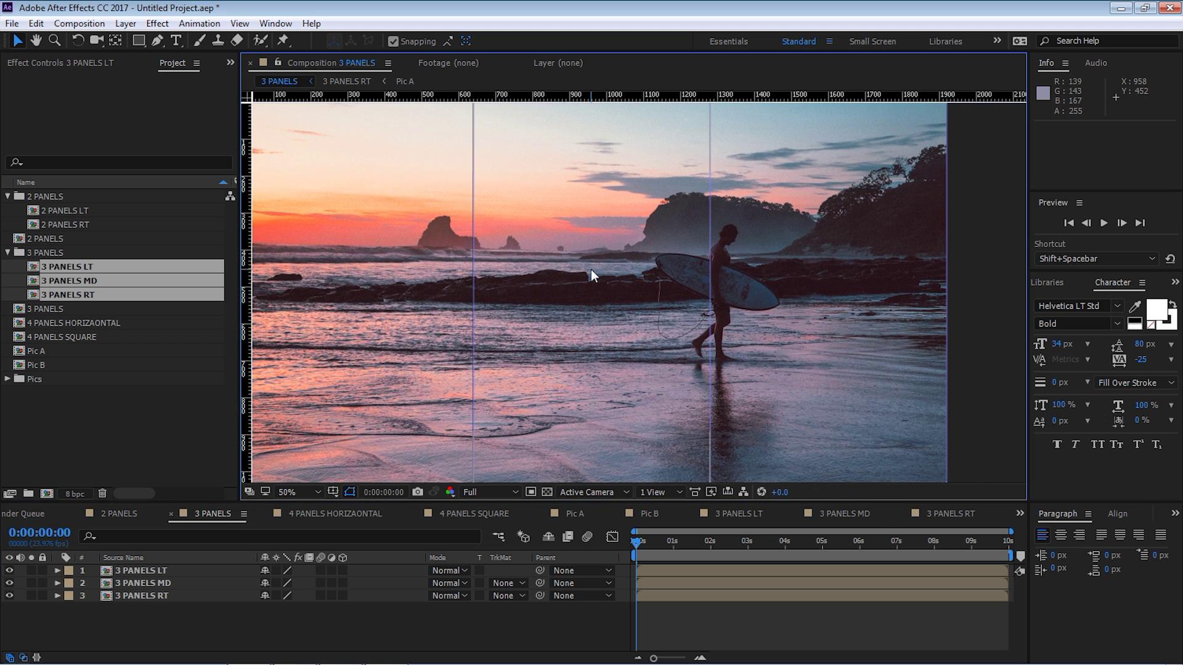
left_click(522, 638)
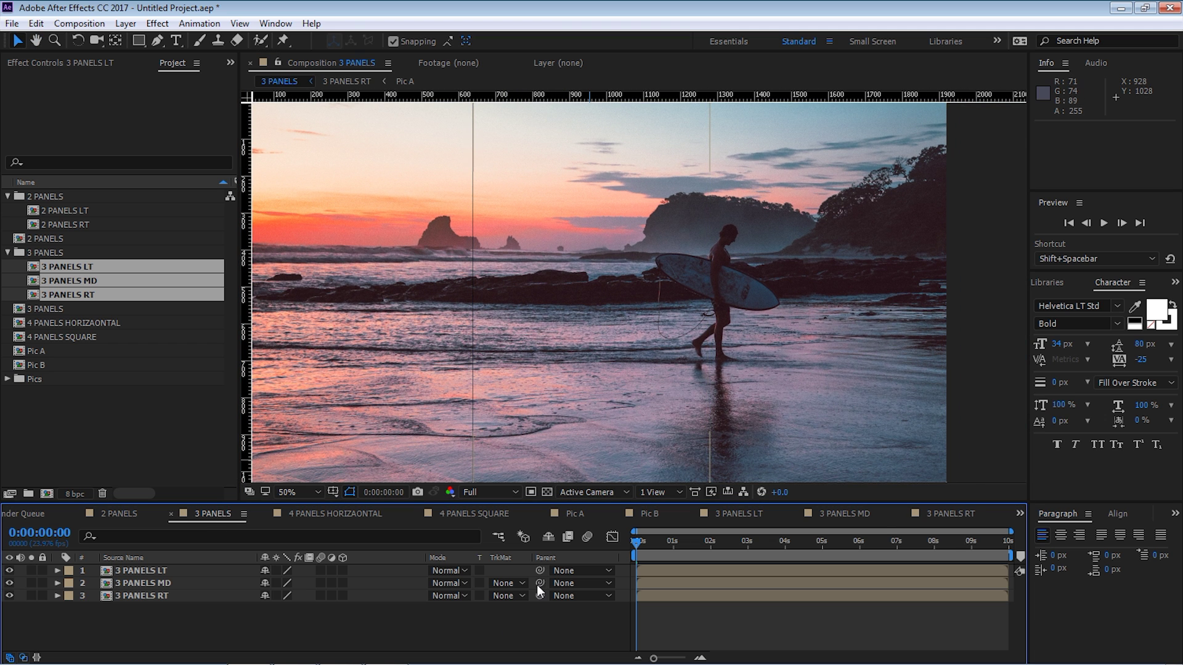
key("slash")
Step: Set the X position of the 3 PANELS LT layer to 320
left_click(168, 571)
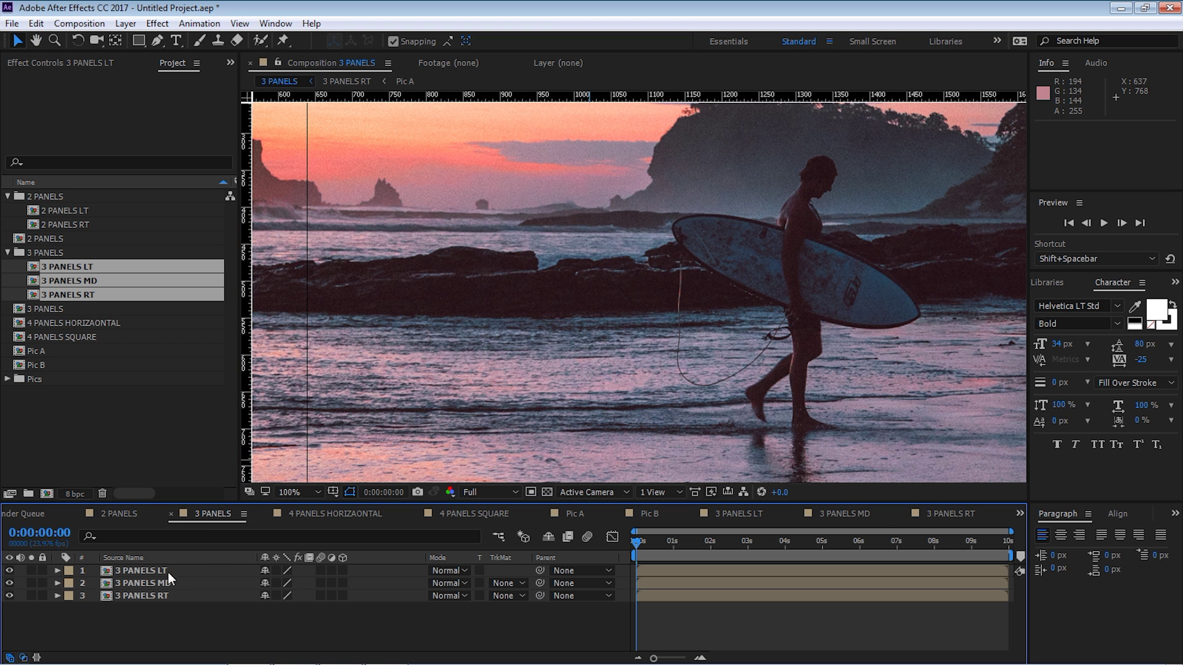
key("p")
left_click_drag(269, 586, 271, 586)
left_click(351, 640)
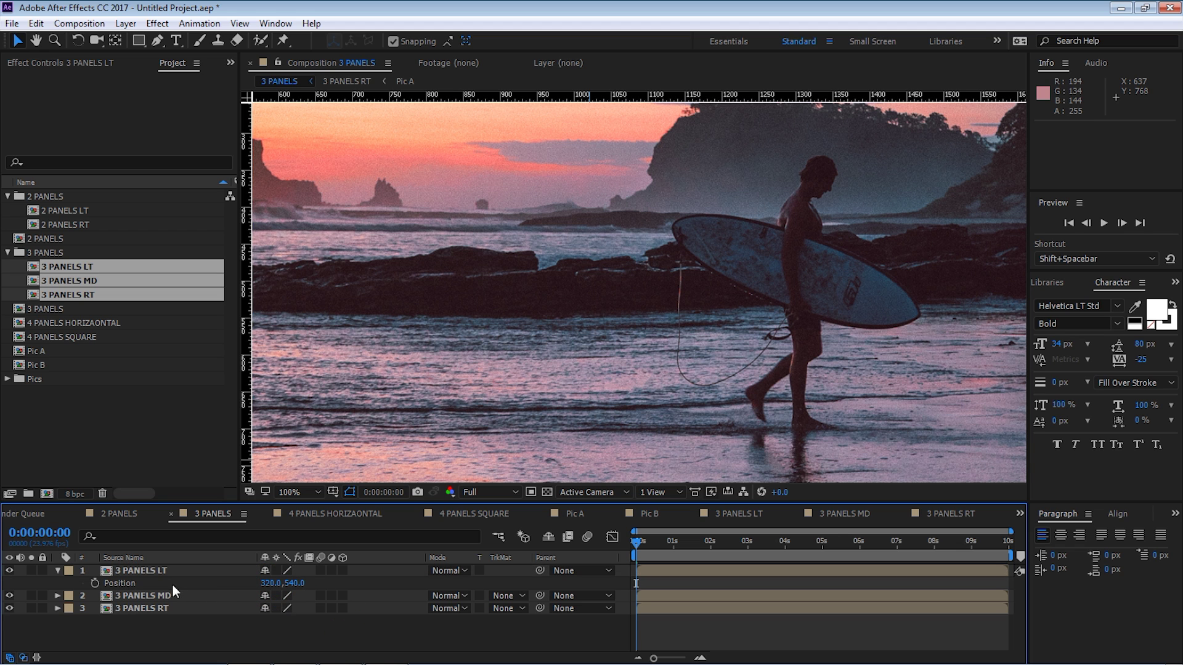
Step: Check the Position values of the 3 PANELS MD and 3 PANELS RT layers and inspect the seams across the frame
left_click(174, 595)
key("p")
left_click(213, 621)
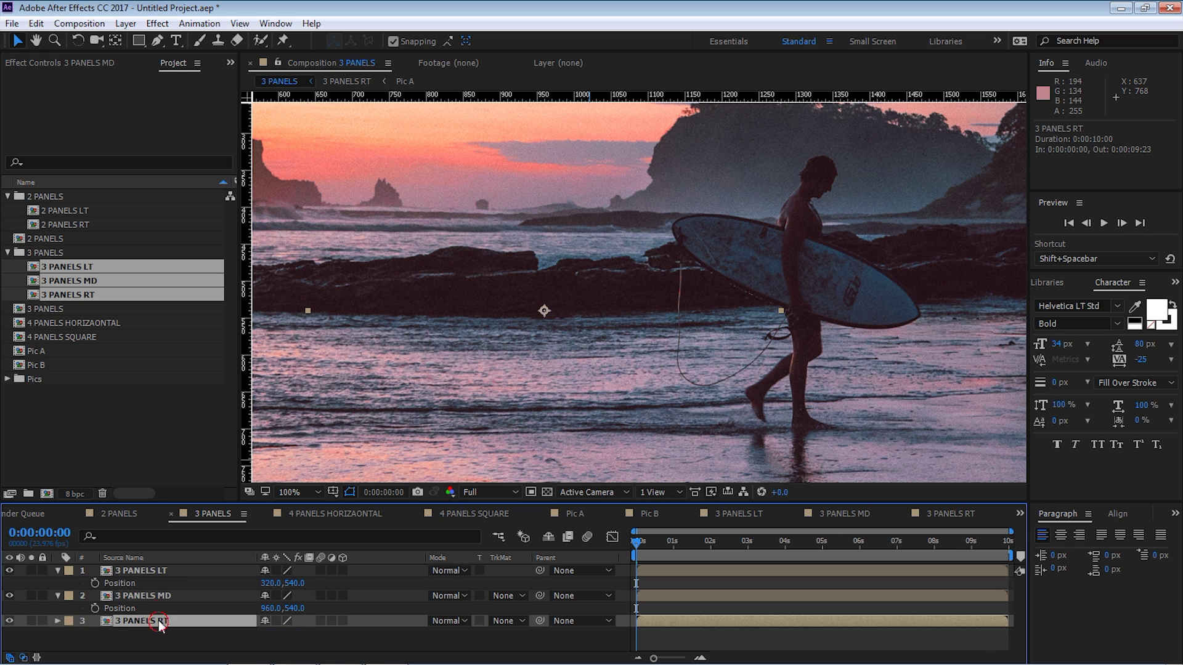
key("p")
key("space")
left_click_drag(694, 261, 457, 278)
scroll(587, 272, "down", 2)
Step: Close the 3 PANELS LT, 3 PANELS MD, 3 PANELS RT, Pic B and Pic A compositions in the timeline
left_click(693, 514)
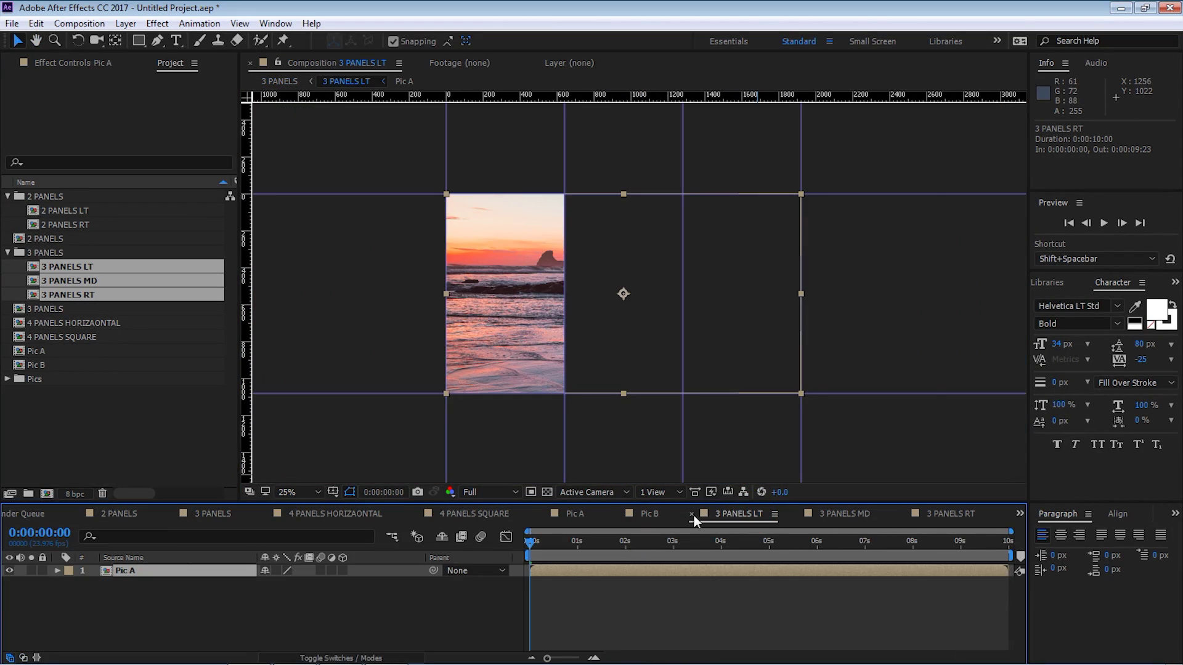
left_click(719, 513)
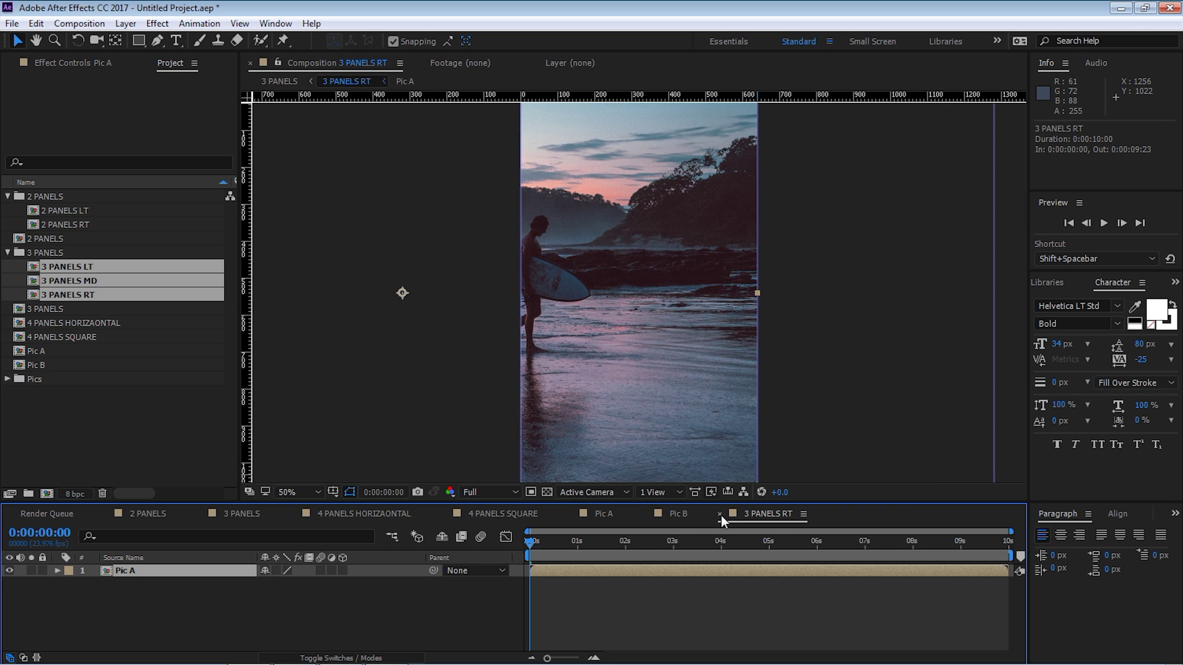
left_click(719, 514)
left_click(645, 514)
left_click(571, 514)
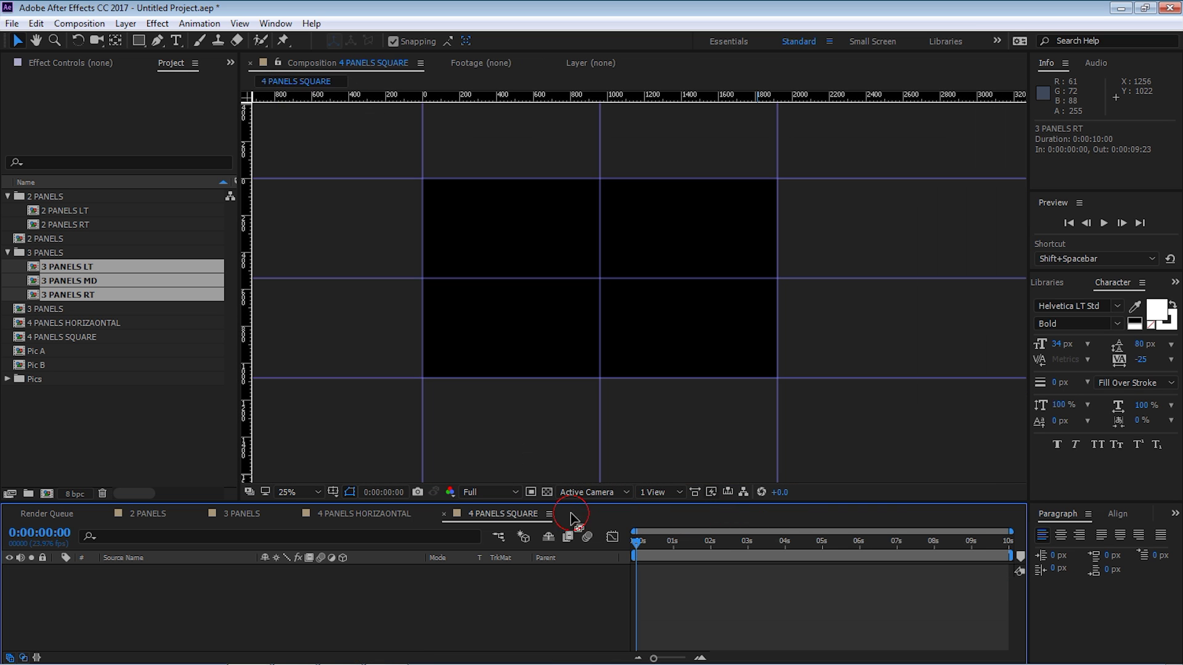
Step: Show the 4 PANELS HORIZAONTAL composition and create a project folder named 4 PANELS H
left_click(370, 515)
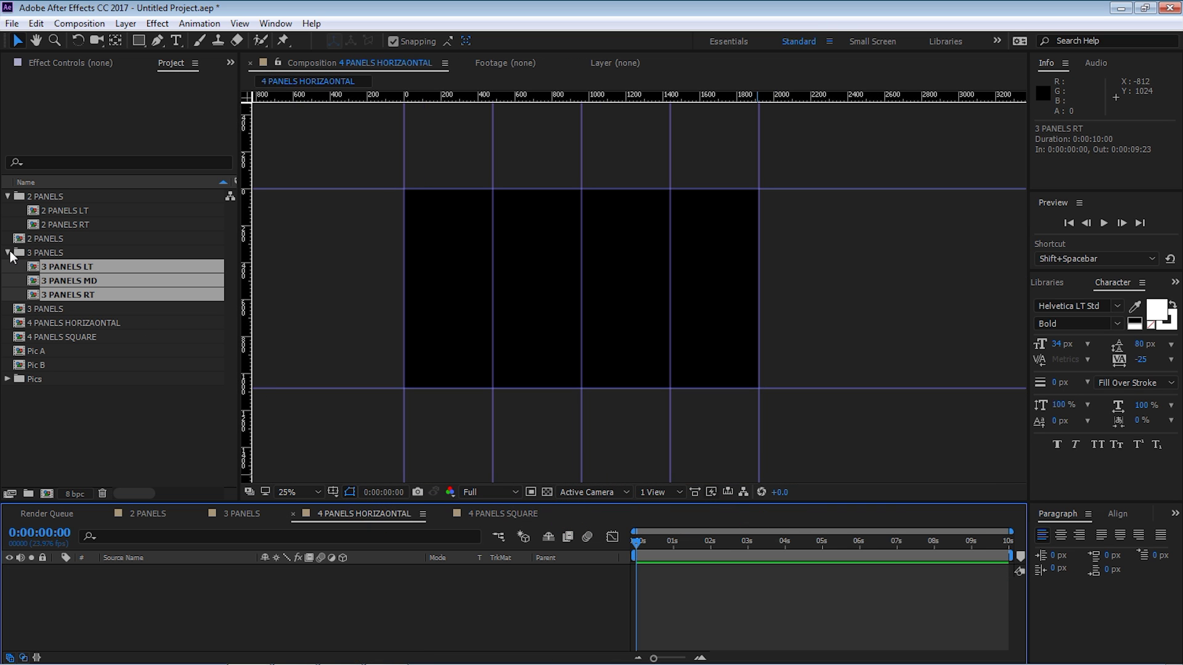
left_click(11, 252)
left_click(29, 493)
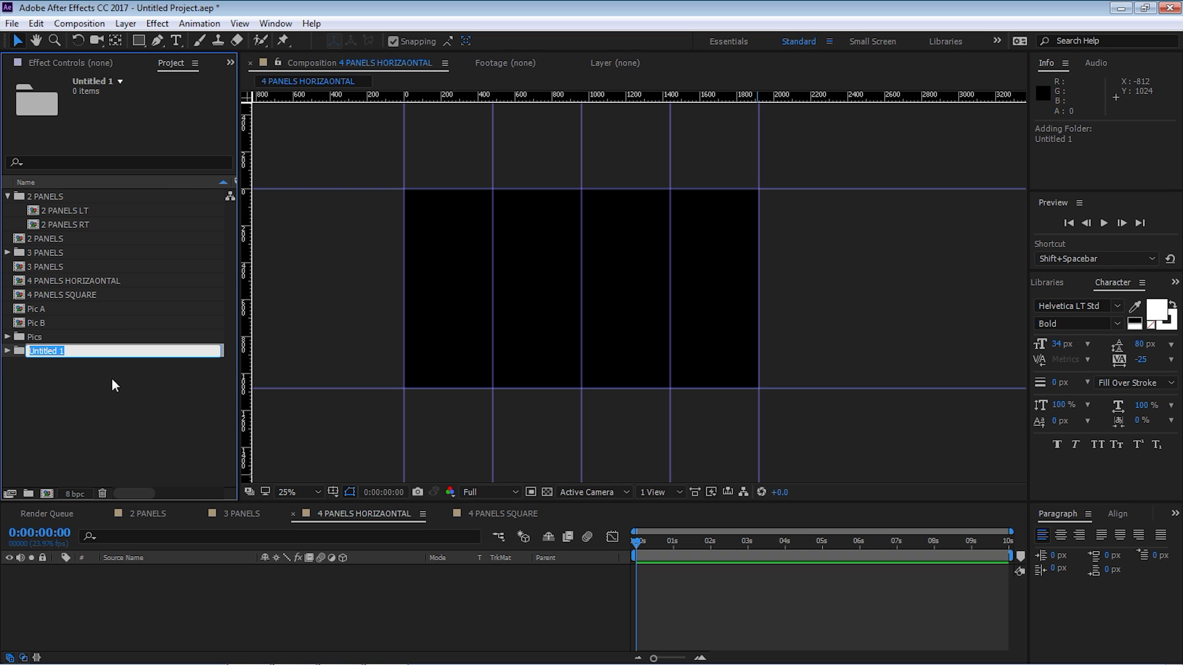
type("4 PANELS H")
key("Return")
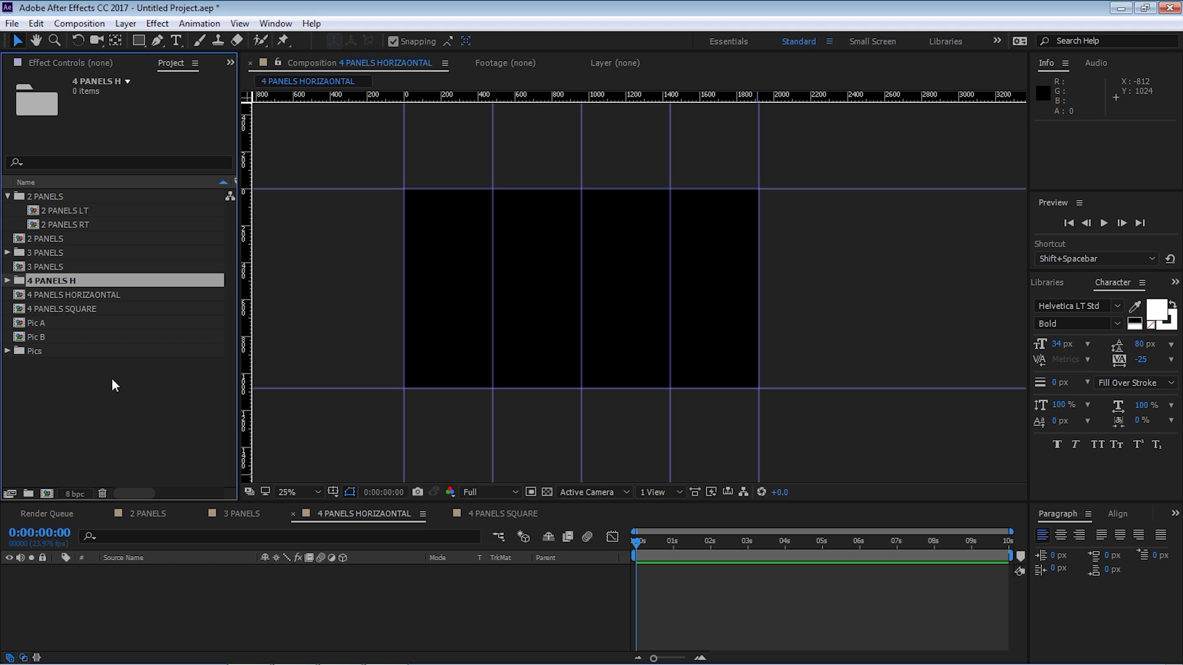
Step: Duplicate the 4 PANELS HORIZAONTAL composition four times, move the copies into the 4 PANELS H folder and select the first copy
left_click(34, 295)
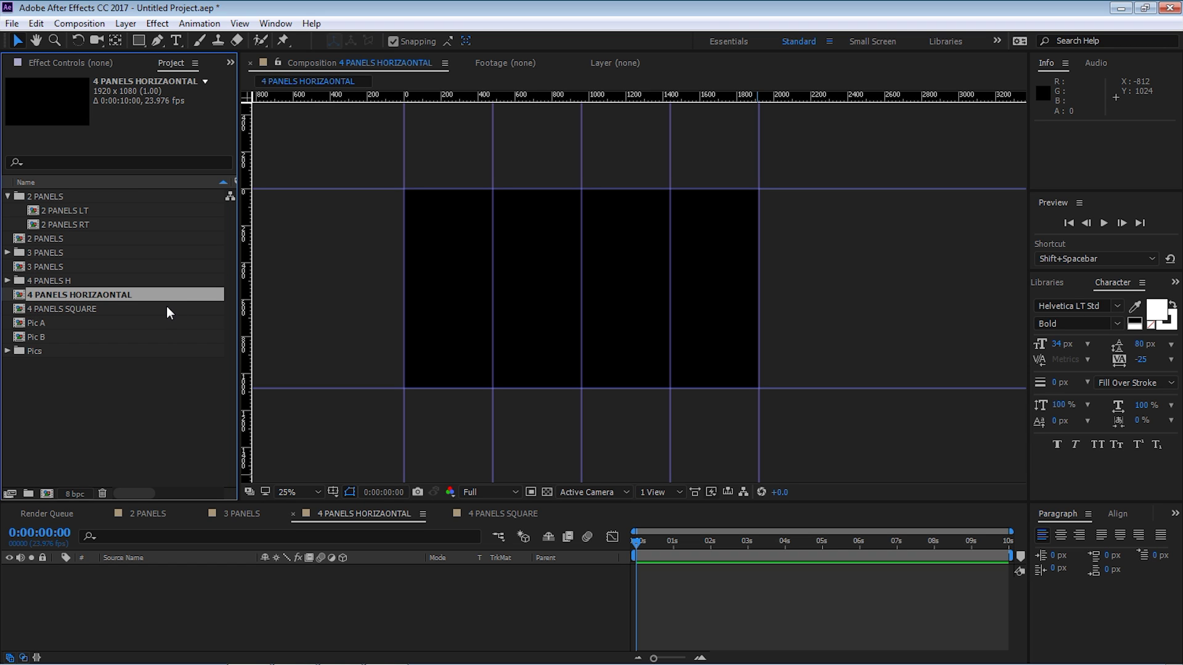
key("ctrl+d")
key("ctrl+d")
key("ctrl+d")
key("ctrl+d")
left_click(120, 309, "shift")
left_click_drag(100, 309, 81, 285)
left_click(8, 280)
left_click(93, 295)
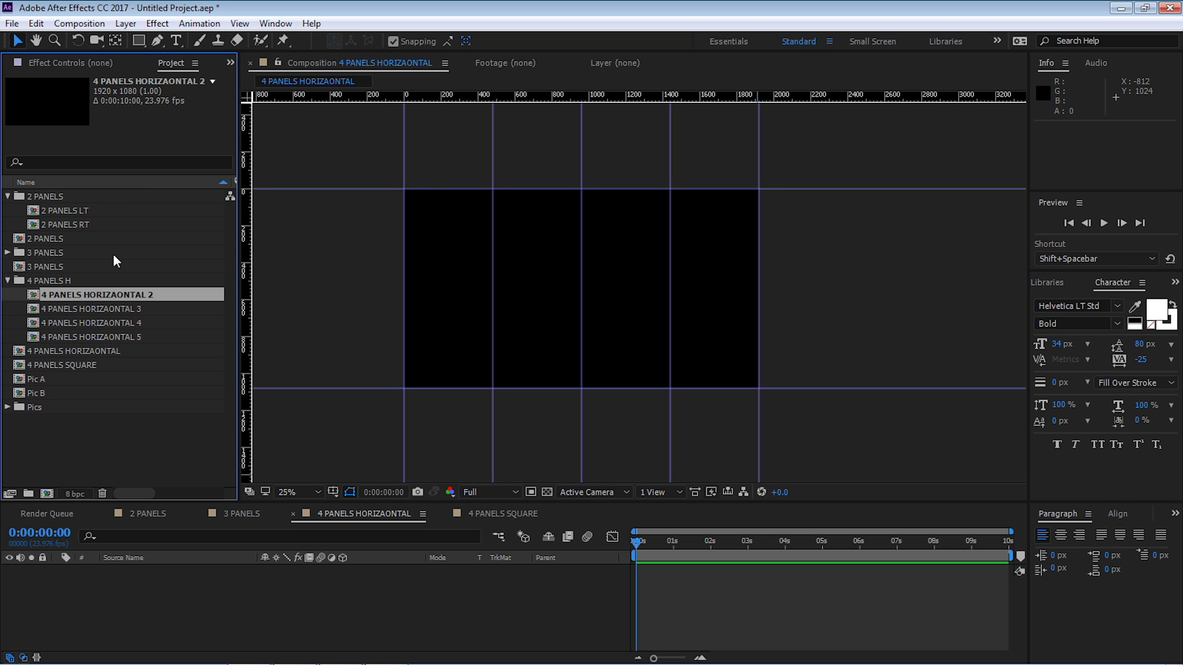
Step: Rename the first copy in the 4 PANELS H folder as 4 PANELS HORIZAONTAL 1
key("Return")
key("End")
key("BackSpace")
type("1")
Step: Rename the second and third copies in the 4 PANELS H folder as 4 PANELS HORIZAONTAL 2 and 4 PANELS HORIZAONTAL 3
left_click(121, 311)
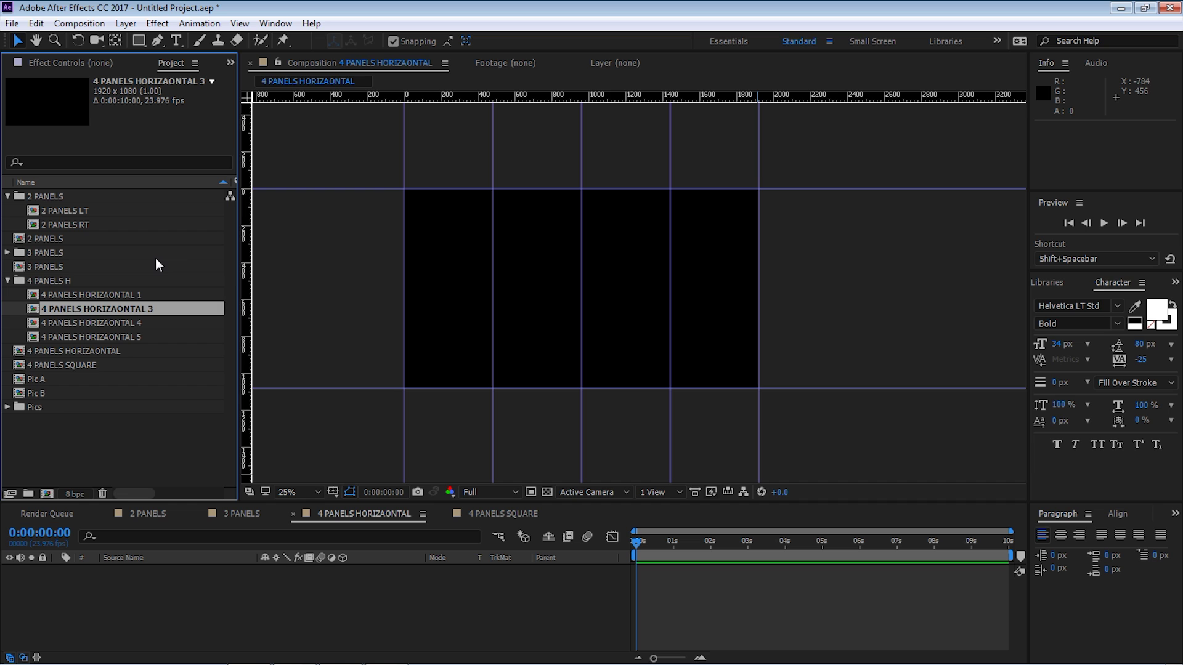
key("Return")
key("End")
key("BackSpace")
type("2")
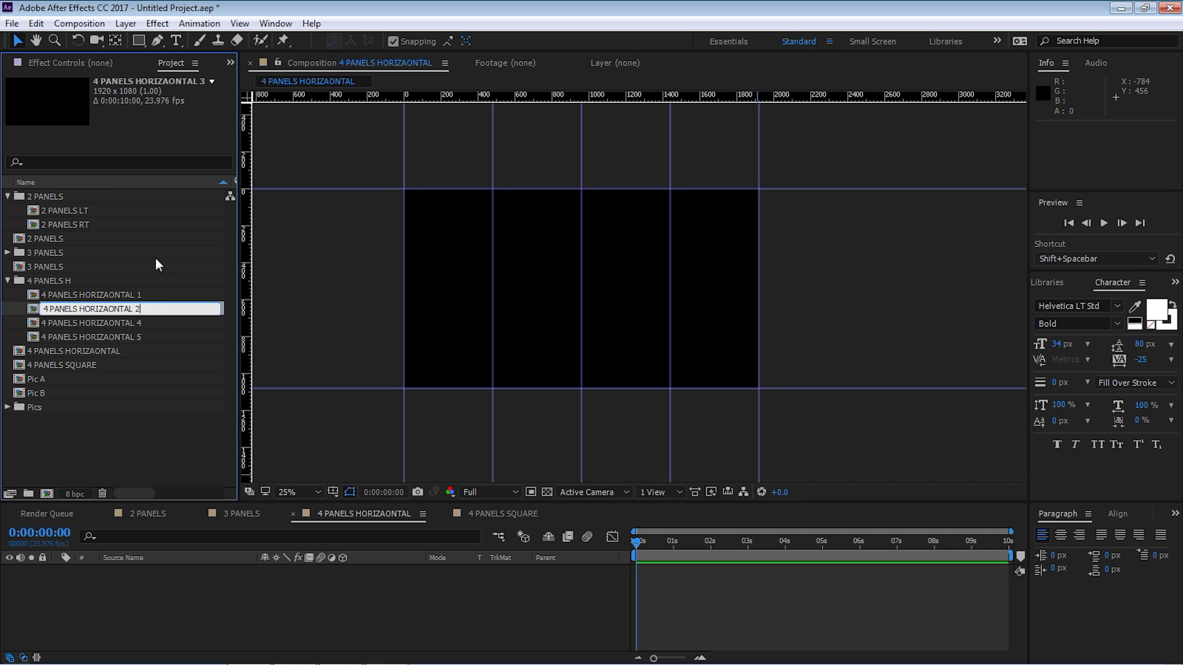
left_click(134, 324)
key("Return")
key("End")
key("BackSpace")
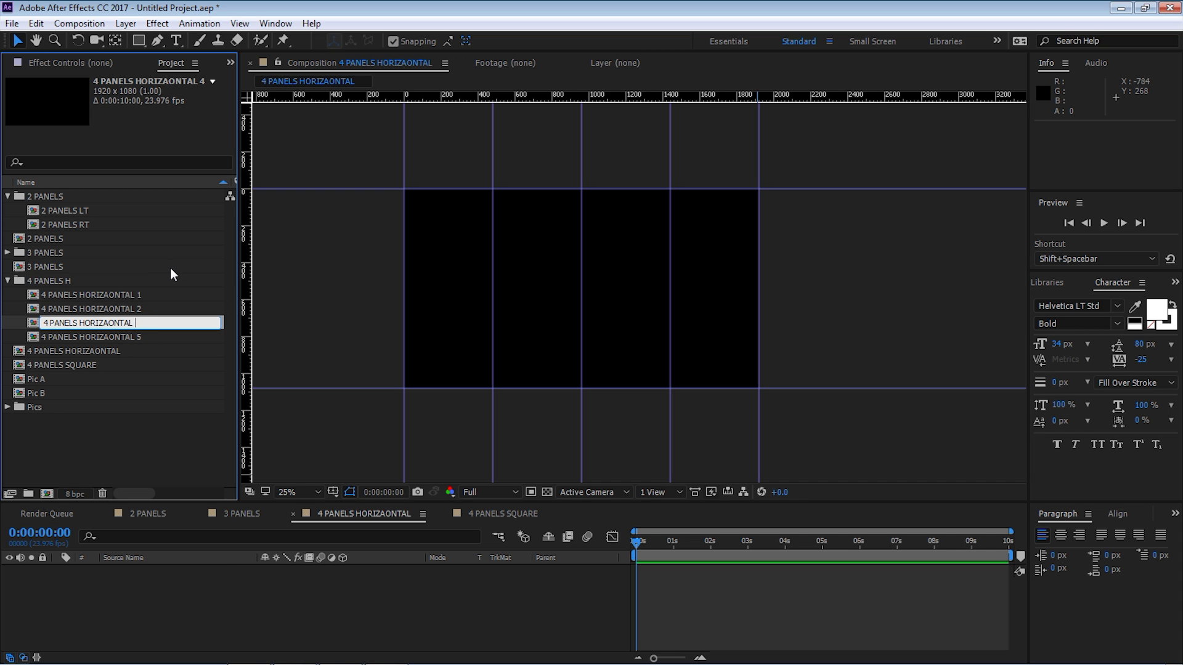
type("3")
key("Return")
Step: Rename the last copy in the 4 PANELS H folder as 4 PANELS HORIZAONTAL 4
left_click(126, 339)
key("Return")
key("End")
key("BackSpace")
type("4")
left_click(169, 449)
Step: Delete the 4 PANELS HORIZAONTAL 2, 3 and 4 compositions from the 4 PANELS H folder
left_click(118, 294)
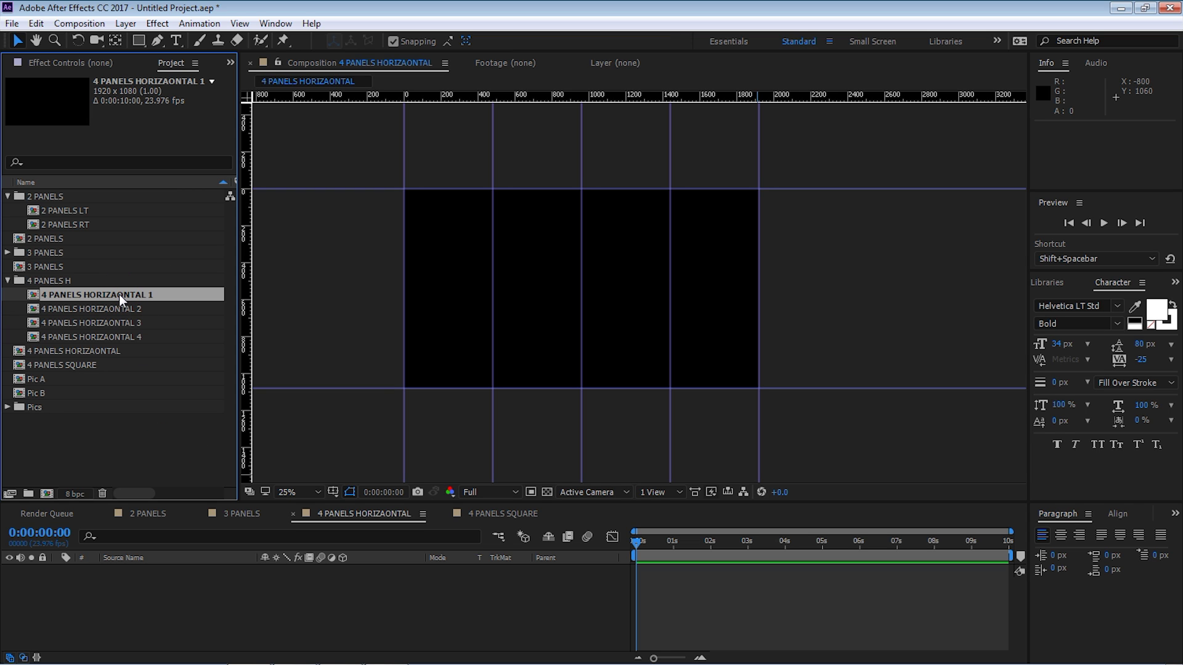
left_click(131, 309)
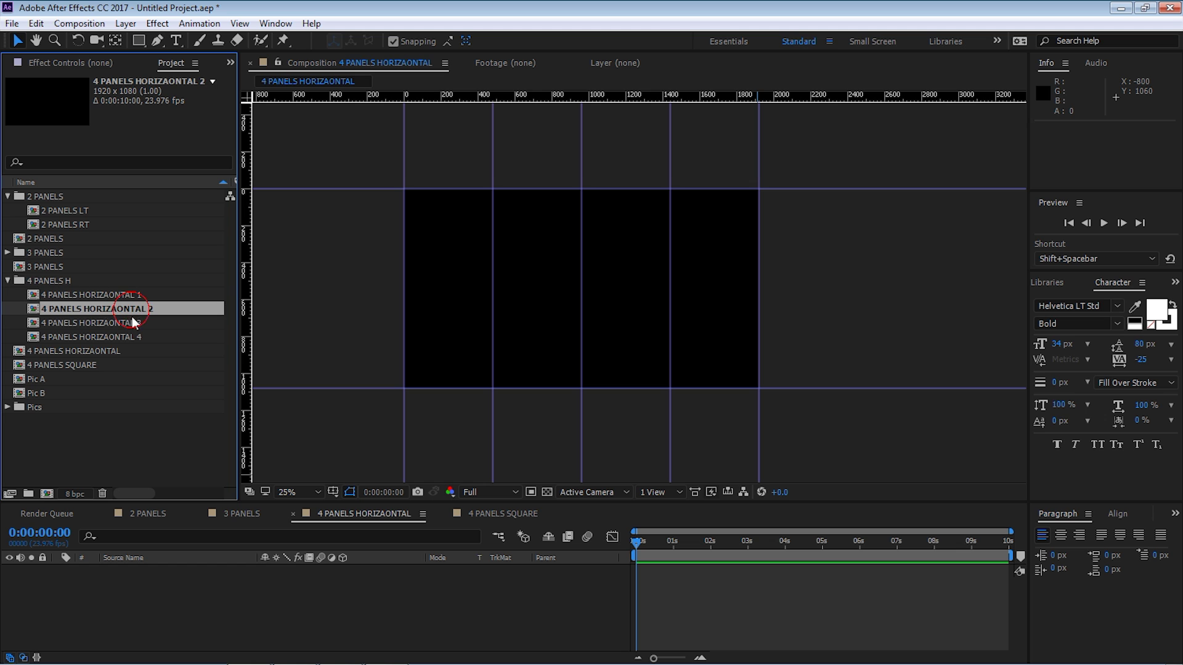
key("shift+Down")
key("shift+Down")
key("Delete")
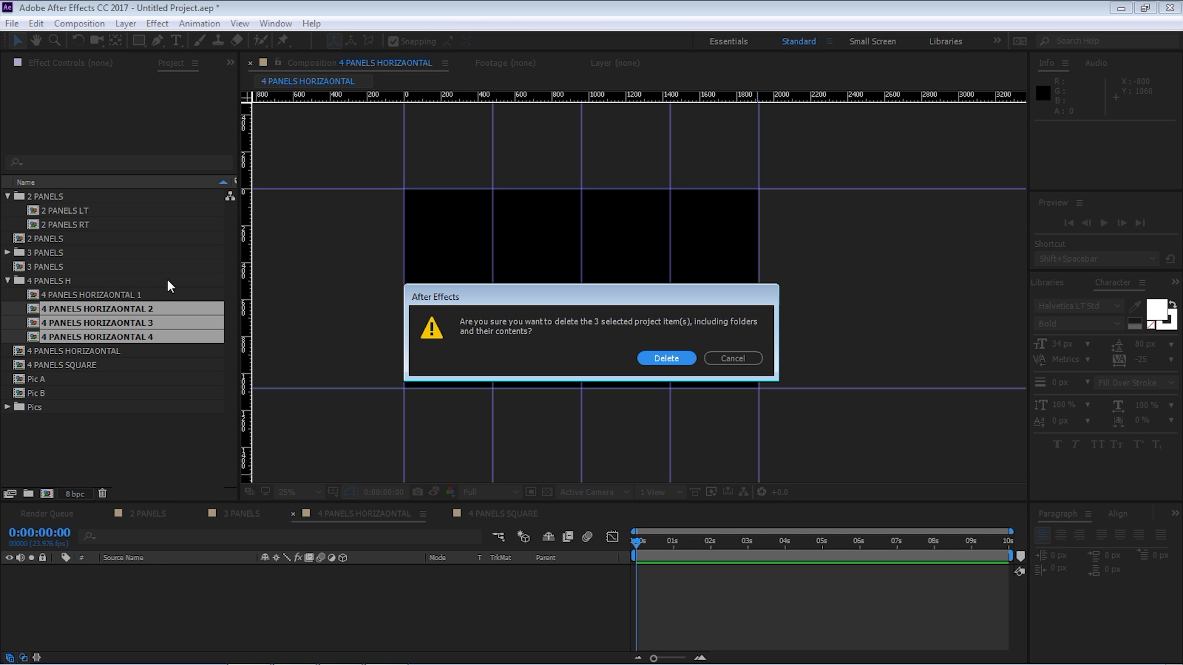
left_click(672, 359)
Step: Open the 4 PANELS HORIZAONTAL 1 composition and add the Pic A composition to it as a layer
double_click(116, 295)
left_click(486, 514)
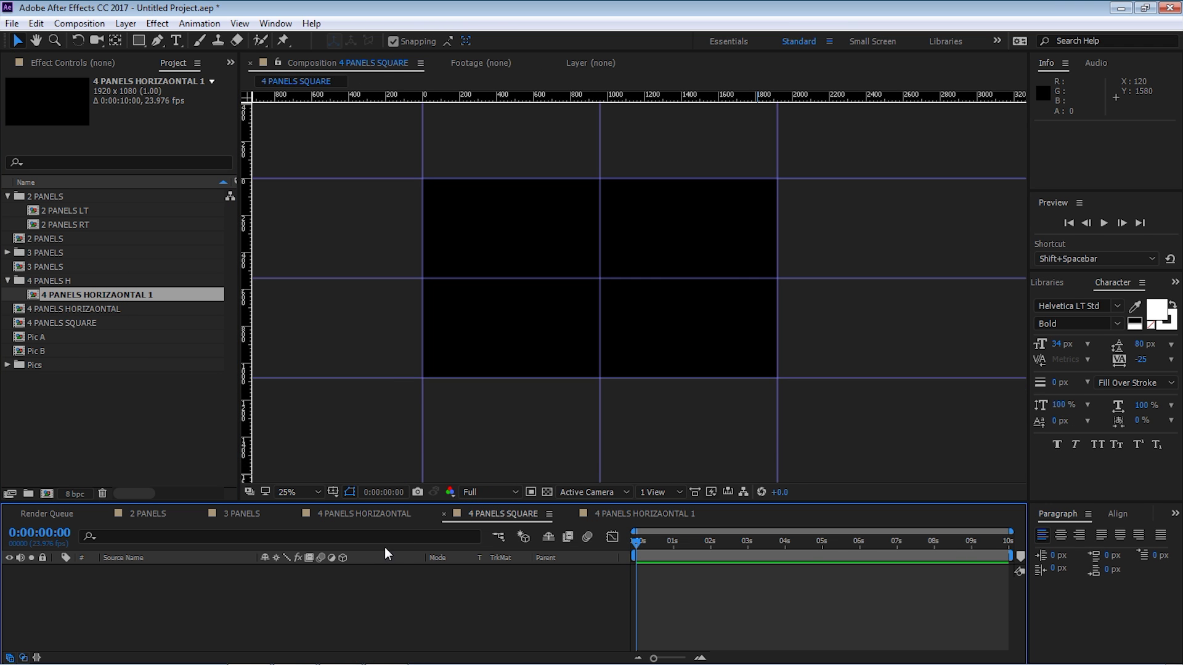
left_click(641, 515)
left_click_drag(44, 338, 140, 623)
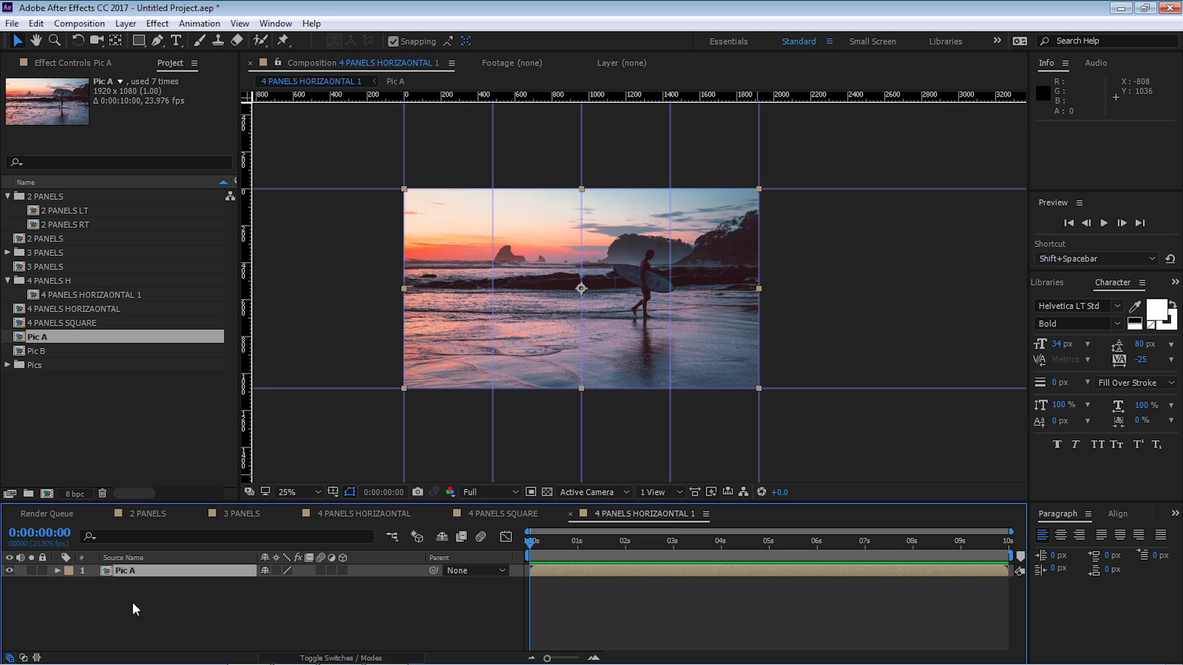
Step: Duplicate the 4 PANELS HORIZAONTAL 1 composition three times and open 4 PANELS HORIZAONTAL 2 in the timeline
left_click(123, 296)
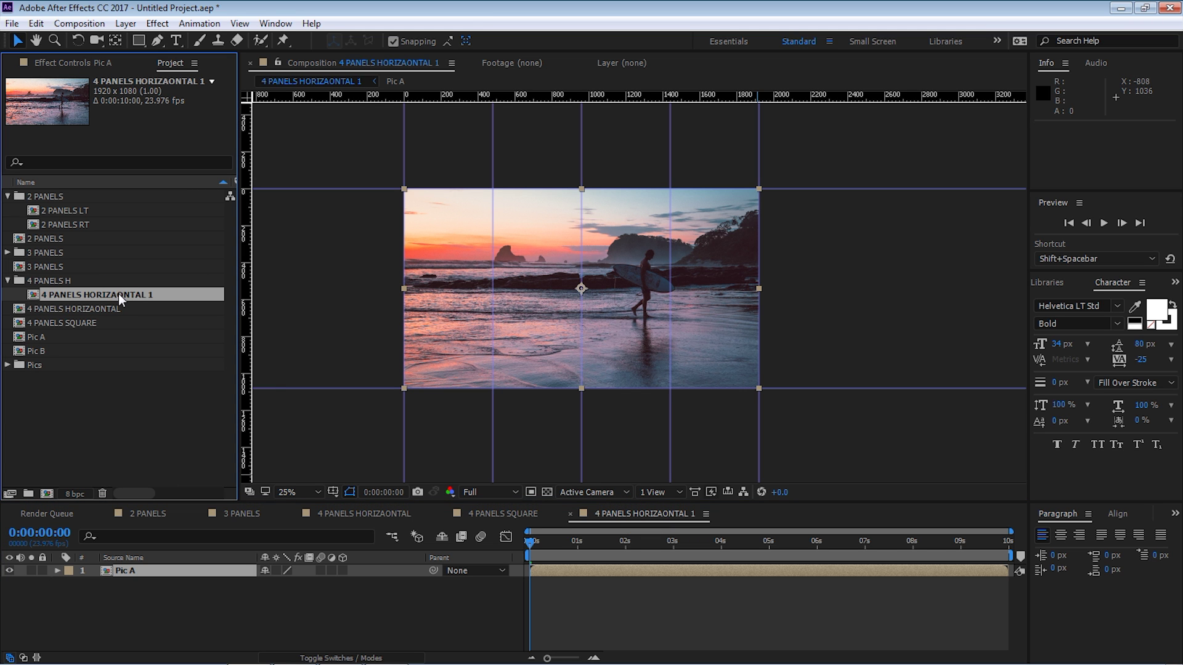
key("ctrl+d")
key("ctrl+d")
key("ctrl+d")
double_click(130, 309)
Step: Set the width of the 4 PANELS HORIZAONTAL 1 composition to 480 px, anchored at the left edge
double_click(110, 294)
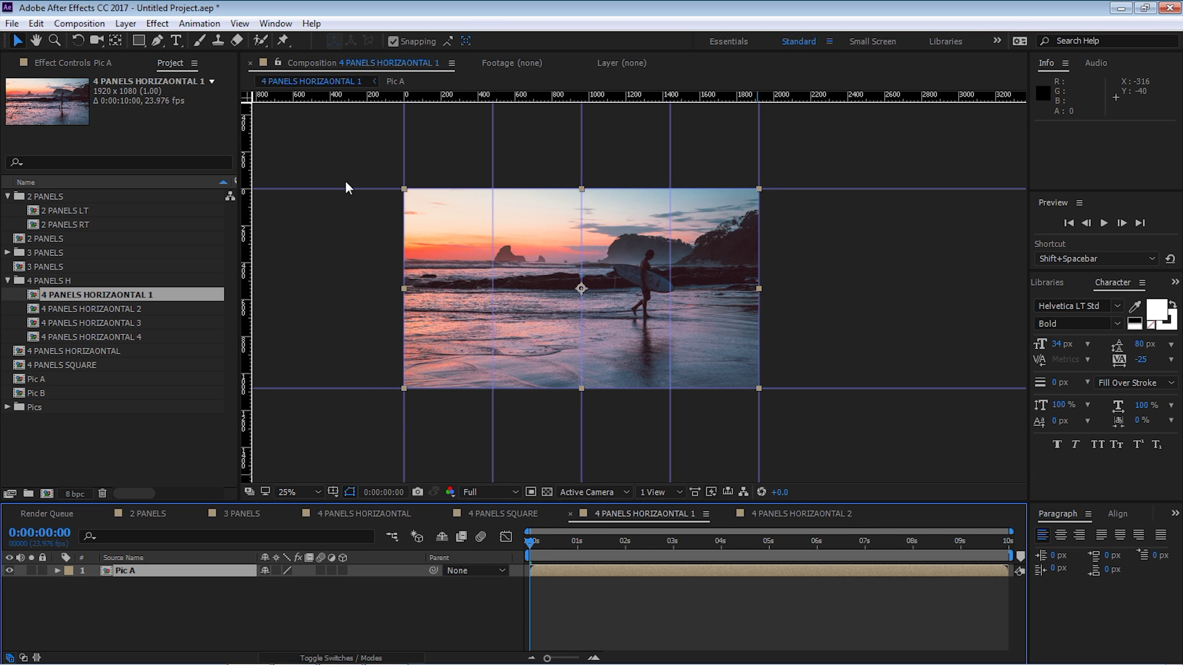
key("ctrl+k")
left_click(403, 277)
left_click_drag(406, 283, 635, 368)
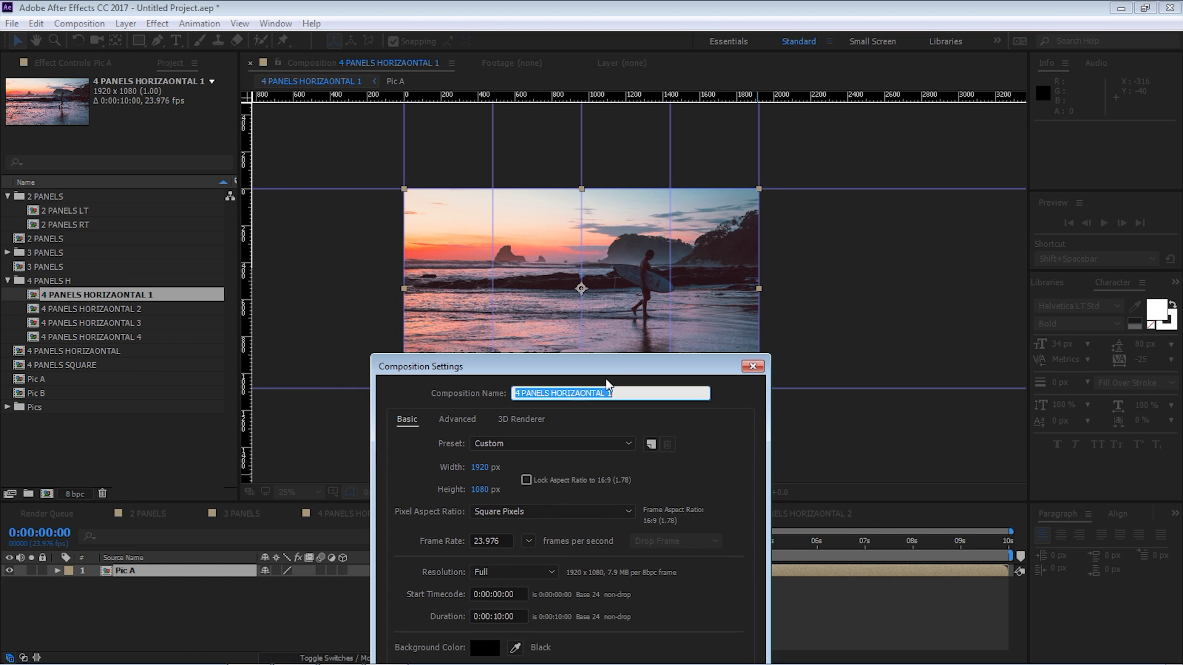
left_click(457, 420)
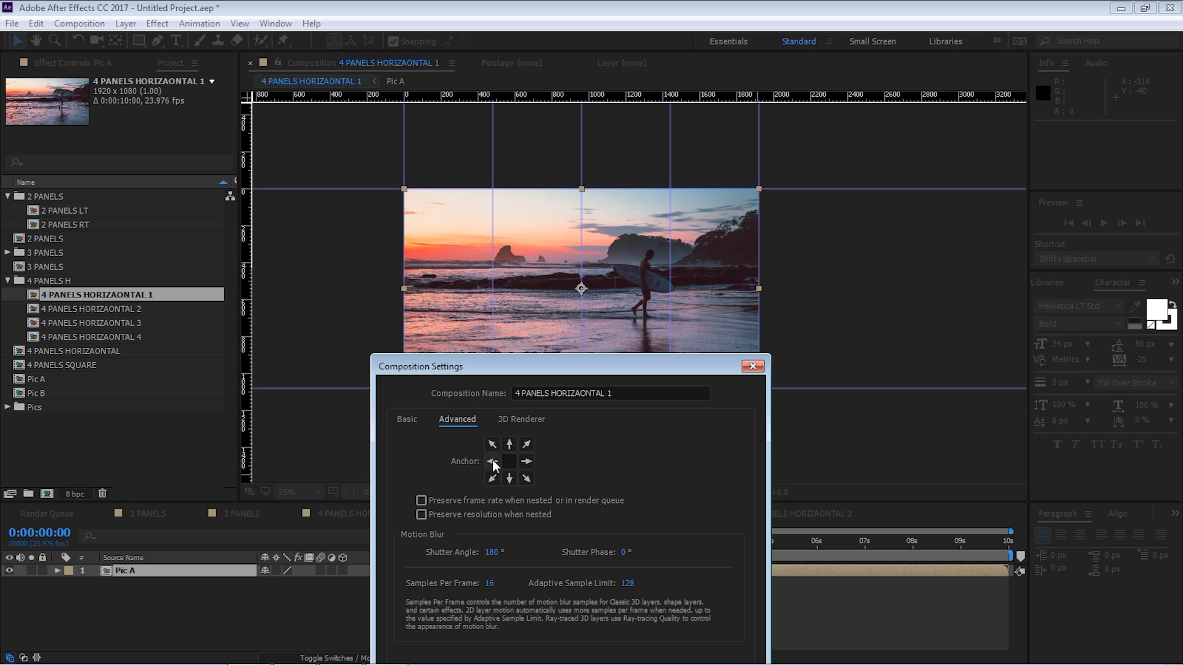
left_click(406, 419)
left_click(486, 467)
type("480")
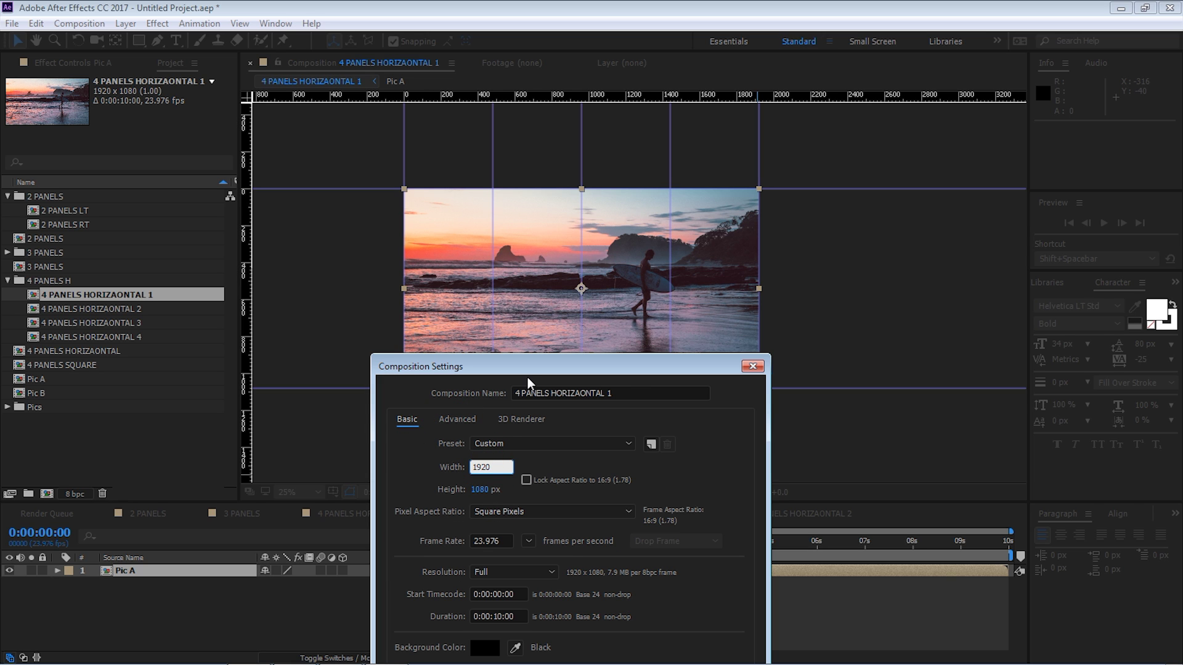
left_click(416, 471)
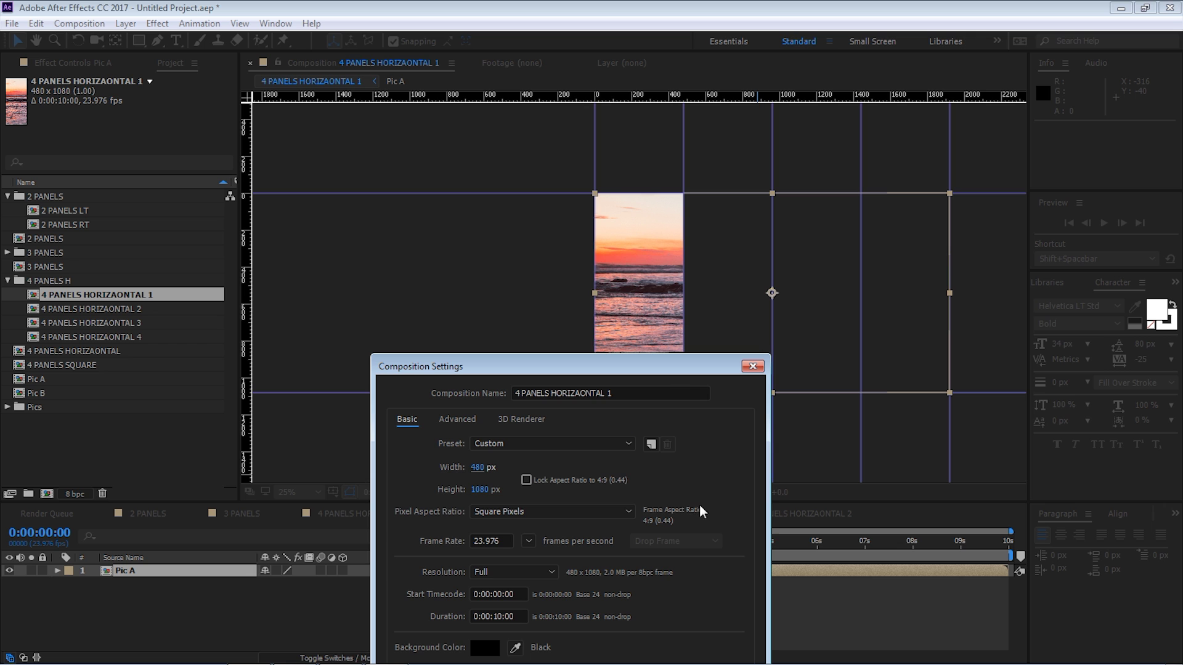
left_click_drag(677, 368, 608, 261)
left_click(602, 597)
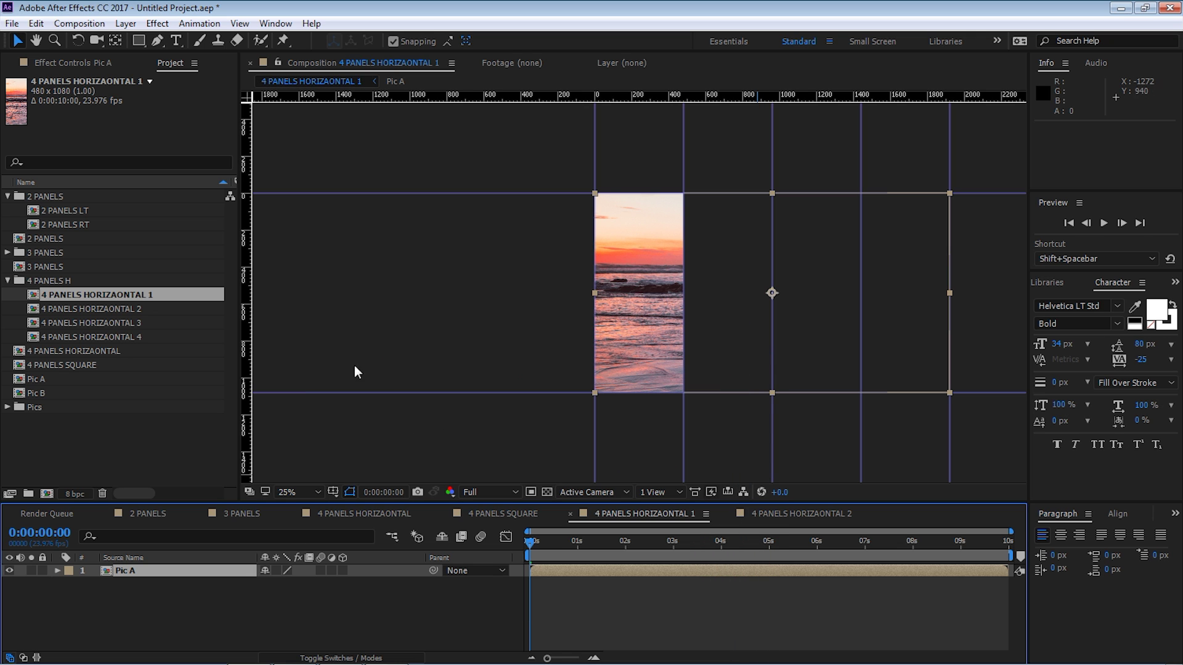
Step: In 4 PANELS HORIZAONTAL 2, draw a full-height rectangular mask on Pic A between the guides bounding the second quarter
double_click(129, 309)
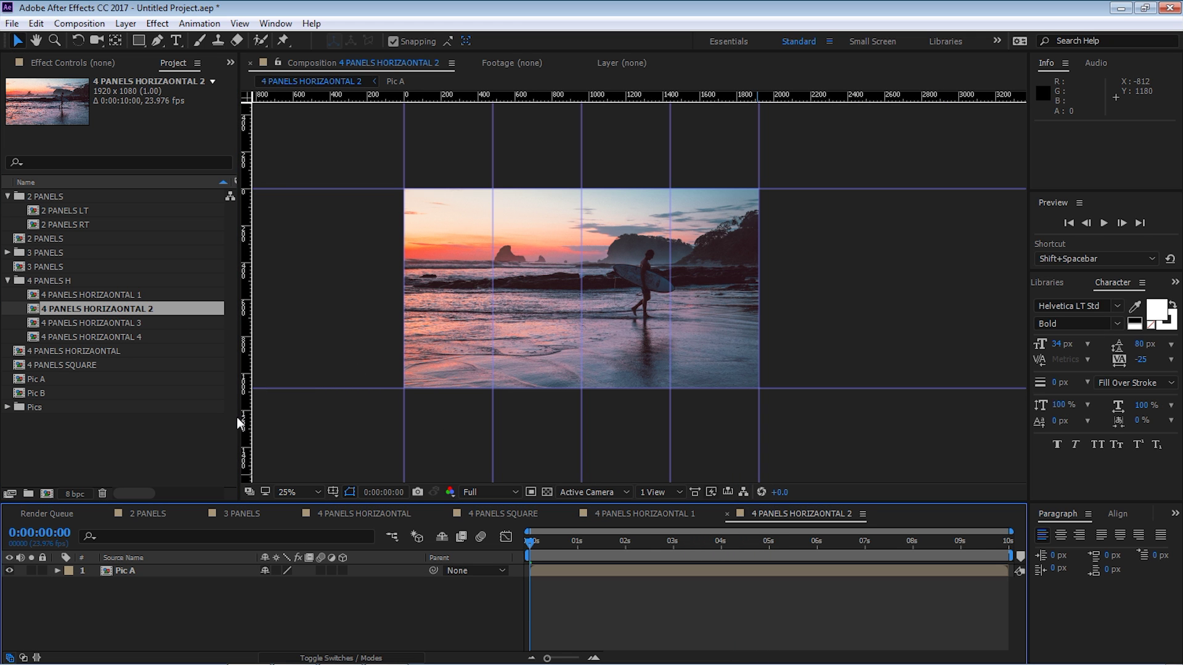
left_click(122, 573)
left_click(139, 40)
left_click_drag(493, 188, 582, 388)
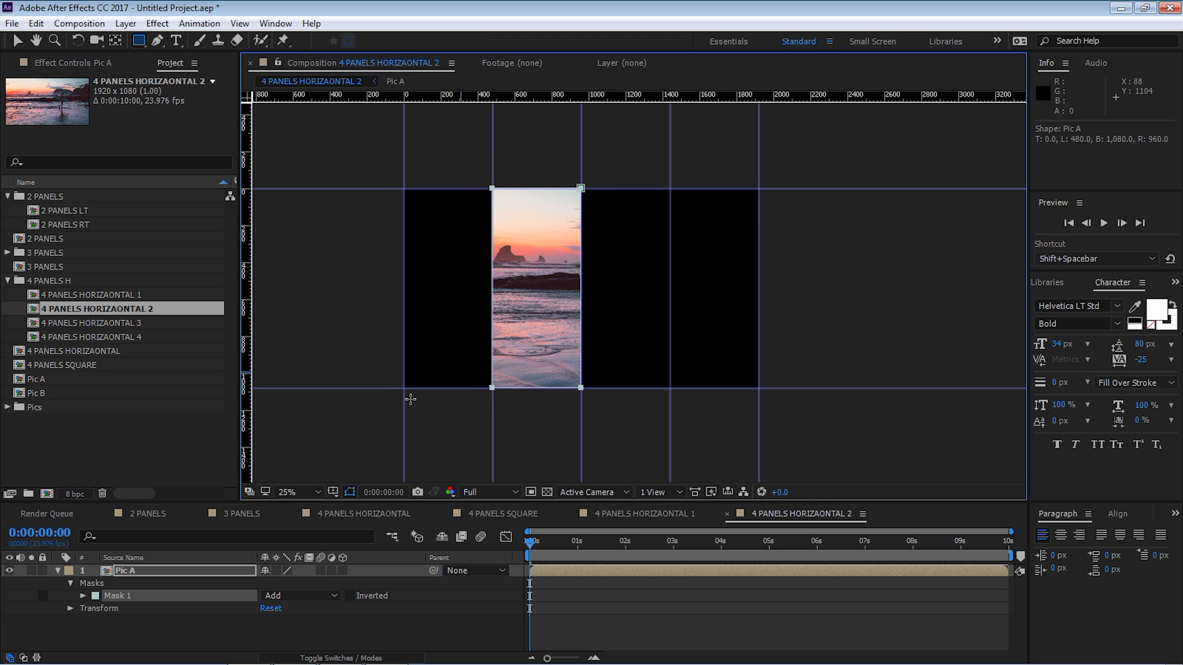
Step: Reduce the width of the 4 PANELS HORIZAONTAL 2 composition to a quarter, 480 px
left_click(179, 256)
key("ctrl+k")
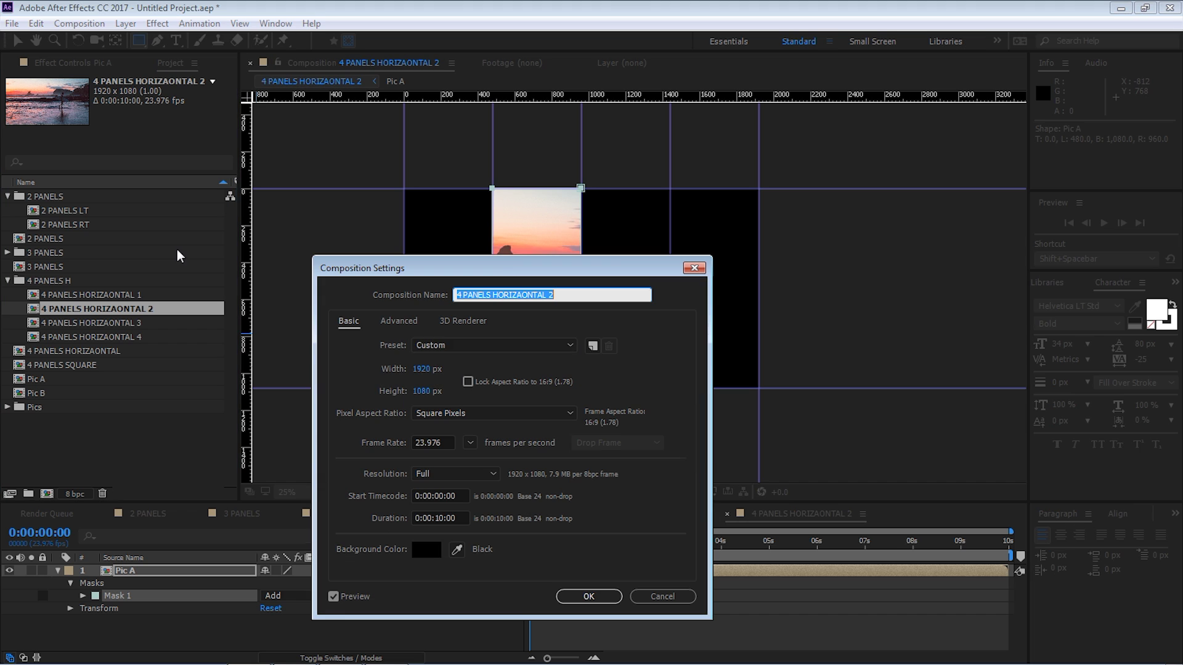
left_click(433, 367)
type("/4")
left_click(342, 375)
left_click(601, 596)
Step: Shift Pic A horizontally until its masked strip fills the 4 PANELS HORIZAONTAL 2 frame, and delete Mask 1
left_click(185, 570)
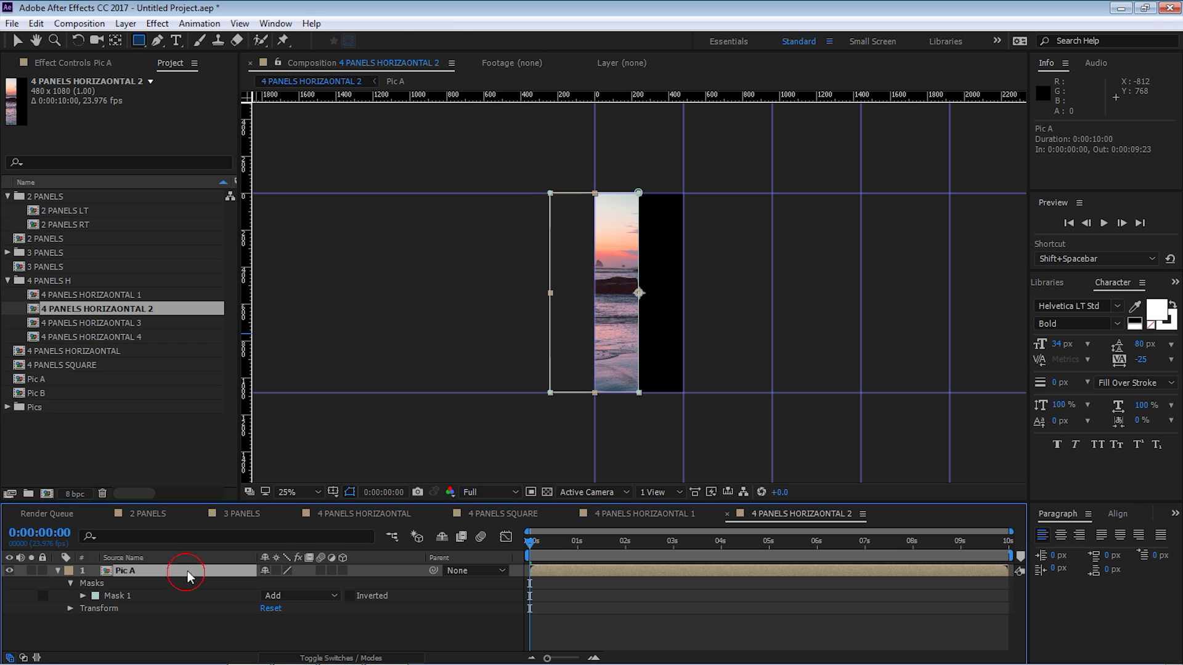
key("v")
left_click_drag(546, 363, 590, 362)
left_click(135, 596)
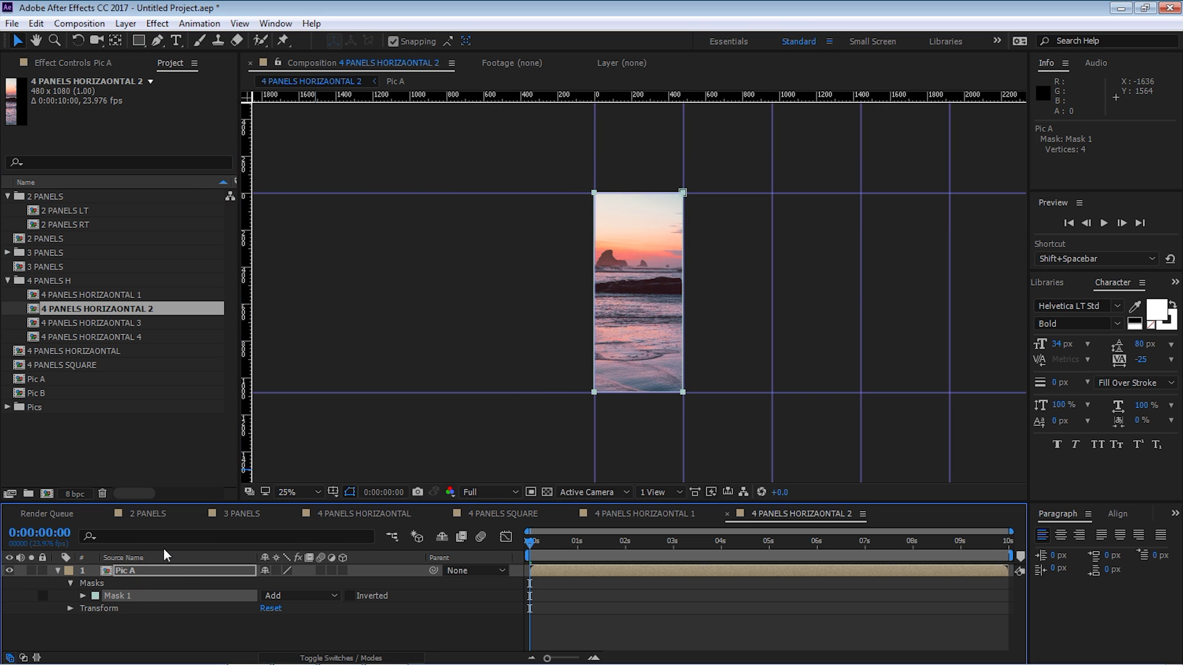
key("Delete")
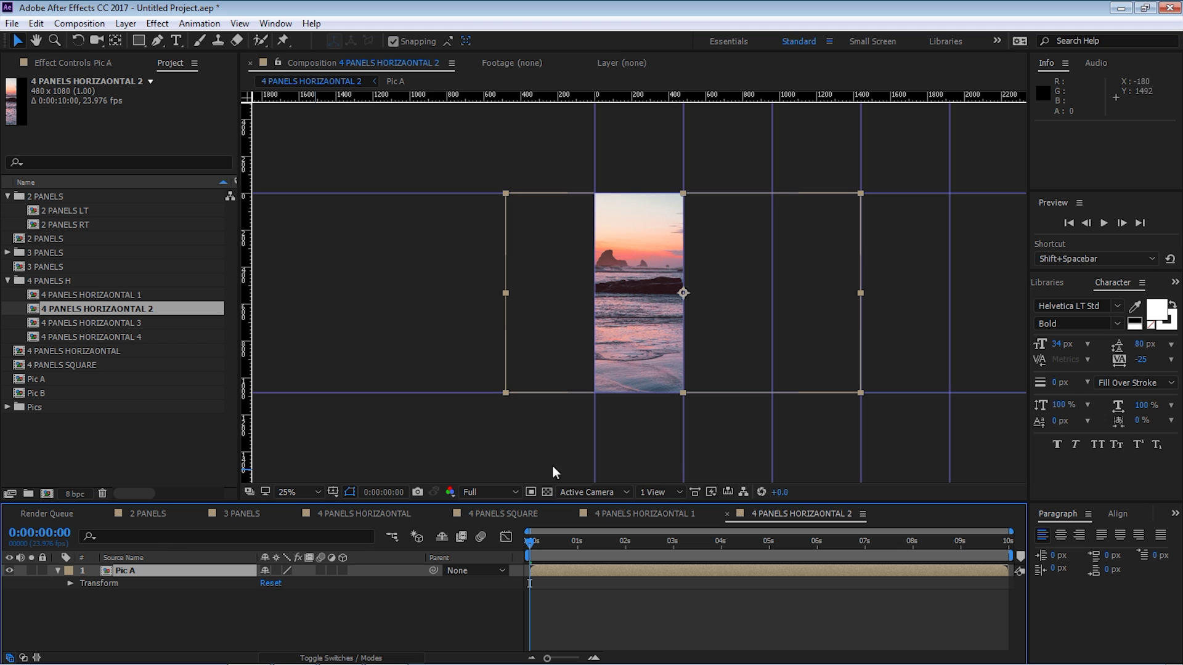
Step: Open the 4 PANELS HORIZAONTAL 3 composition and check its composition settings
double_click(123, 323)
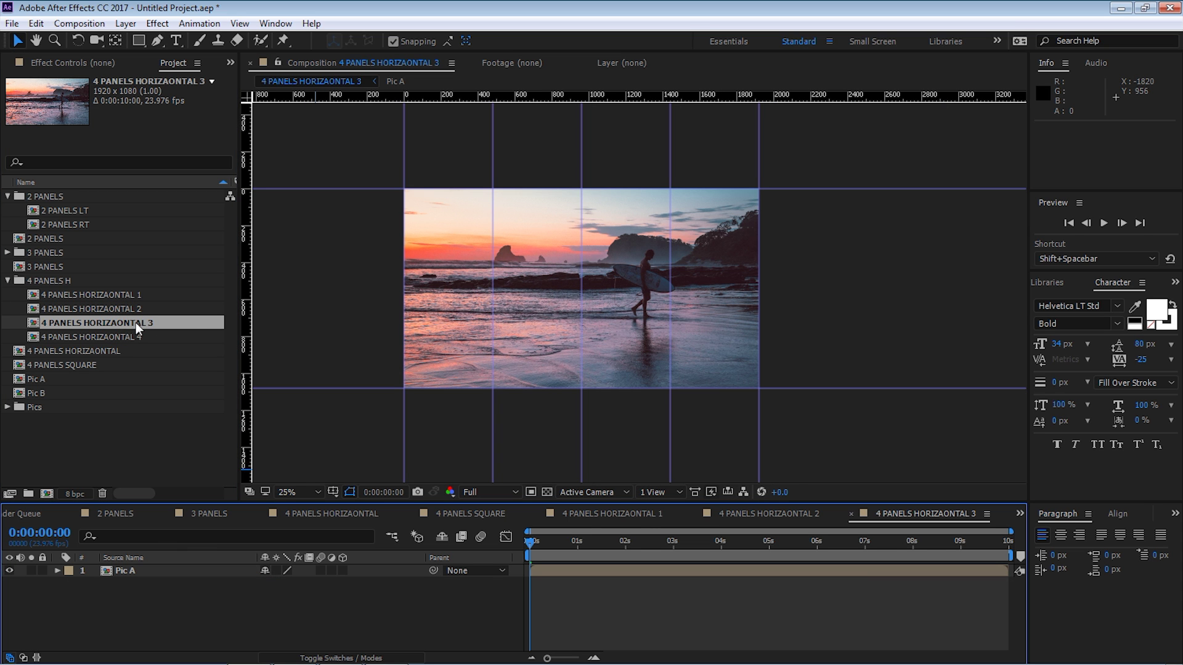
key("ctrl+k")
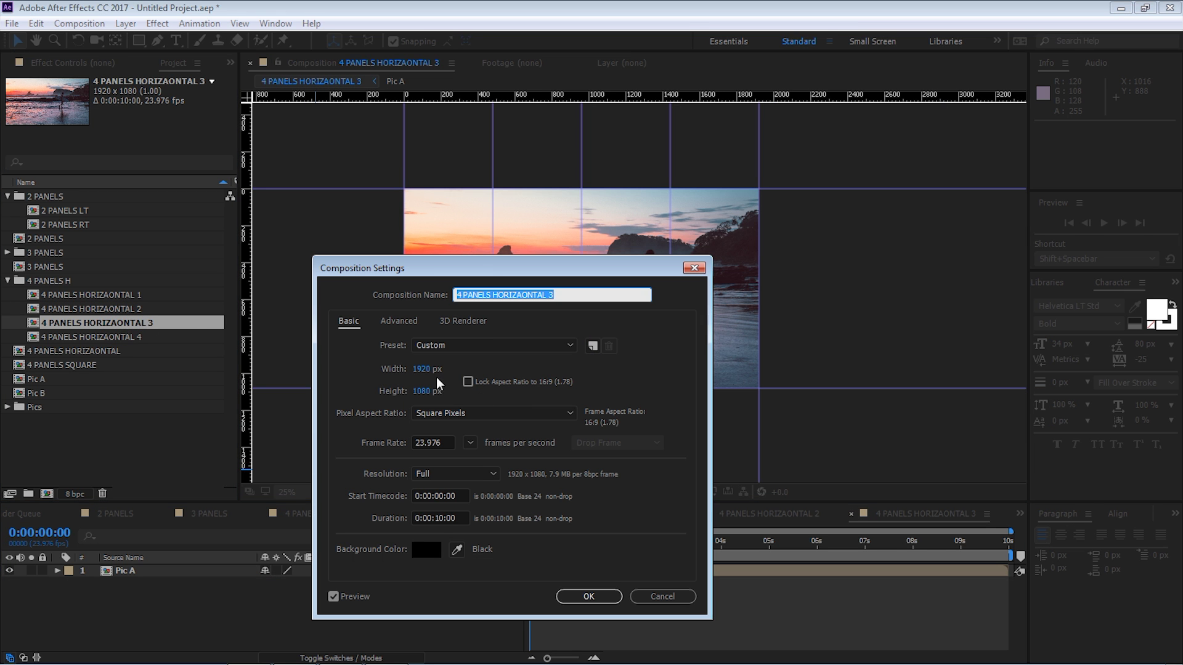
left_click(662, 596)
left_click(139, 40)
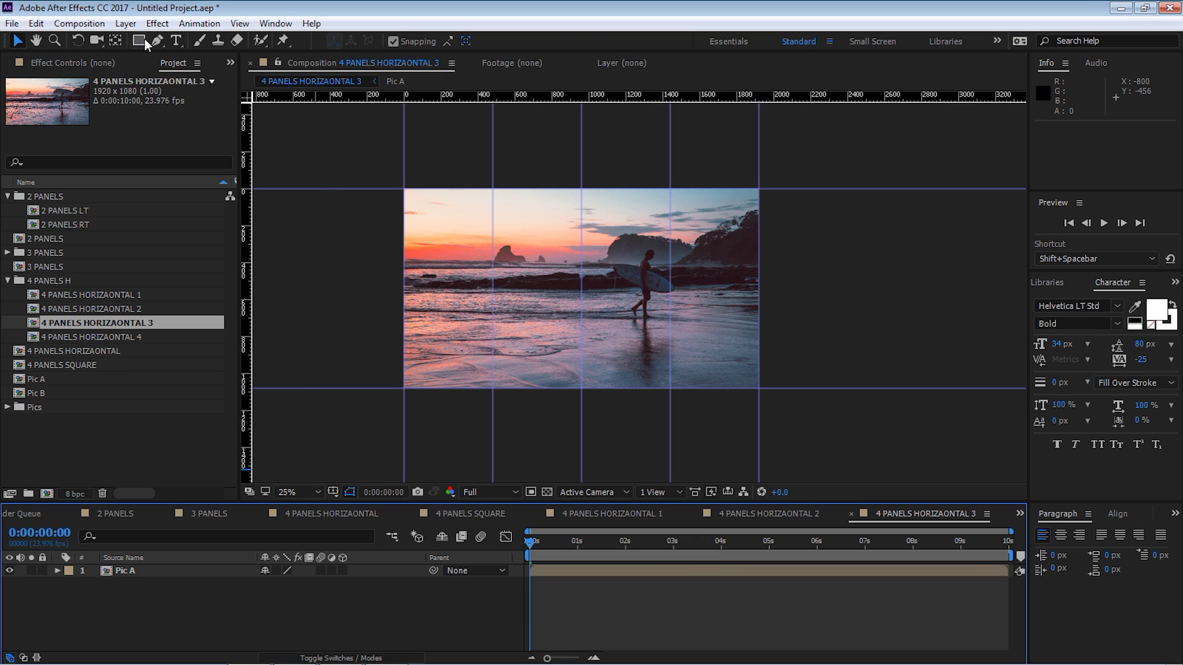
left_click_drag(582, 188, 670, 388)
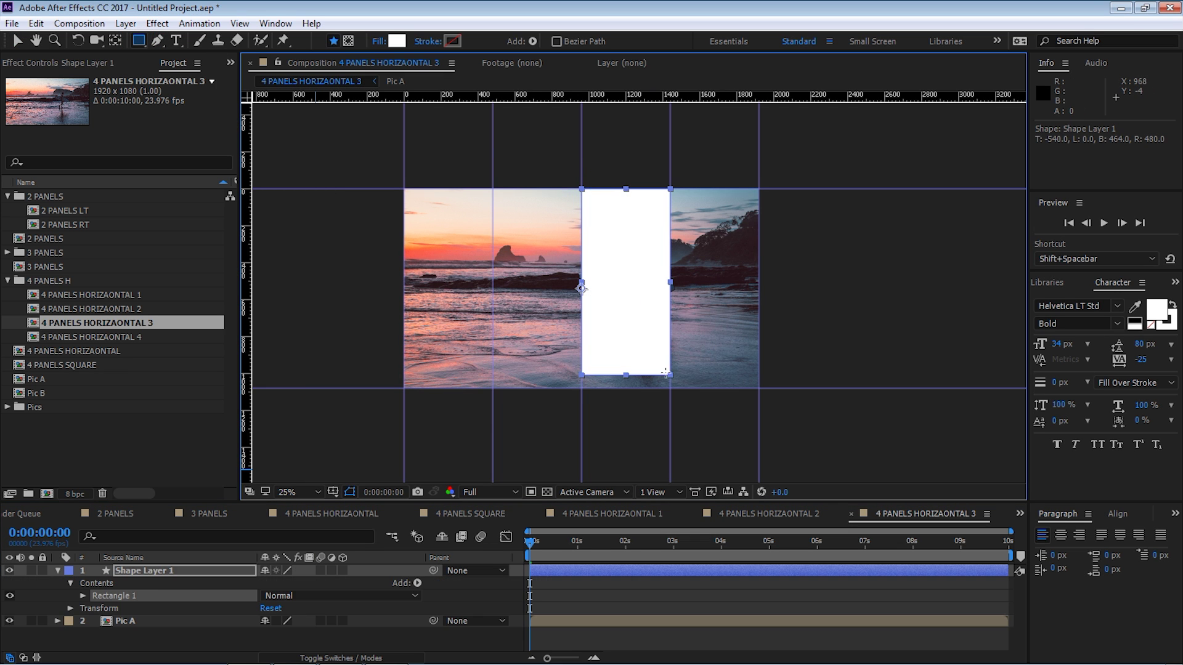
key("ctrl+z")
Step: Draw a full-height rectangular mask on the Pic A layer between the guides bounding the third quarter of the frame
left_click(138, 571)
left_click(139, 41)
left_click_drag(581, 189, 670, 388)
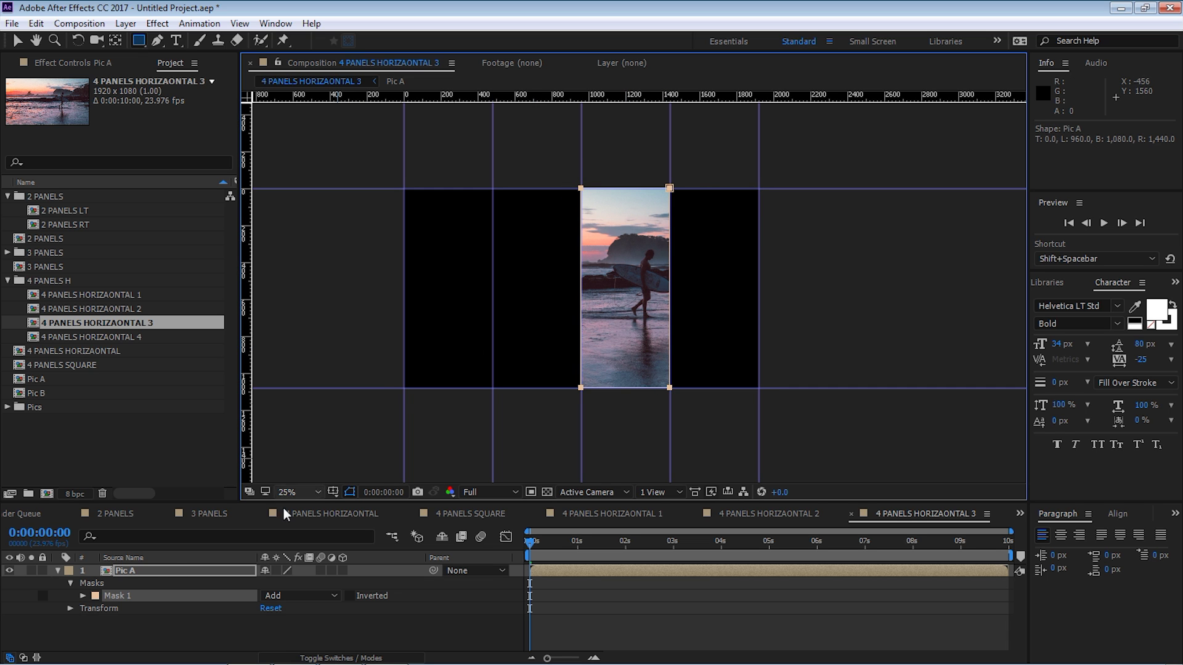
Step: Reduce the width of the 4 PANELS HORIZAONTAL 3 composition to a quarter, 480 px
left_click(151, 571)
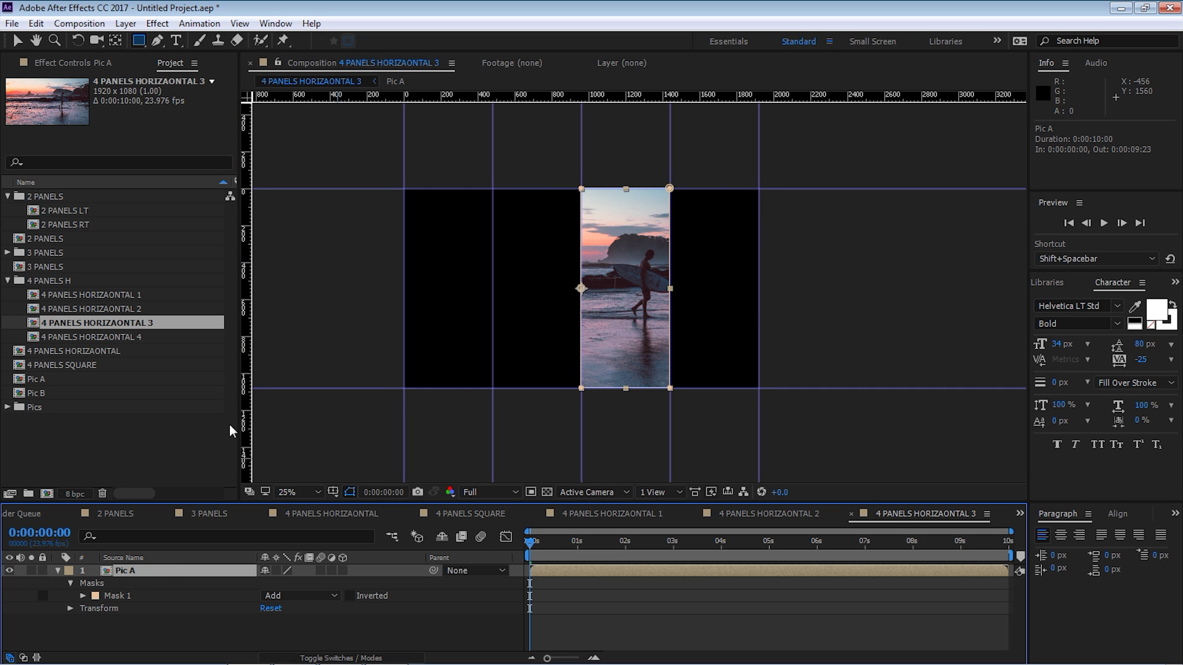
key("ctrl+k")
left_click(422, 368)
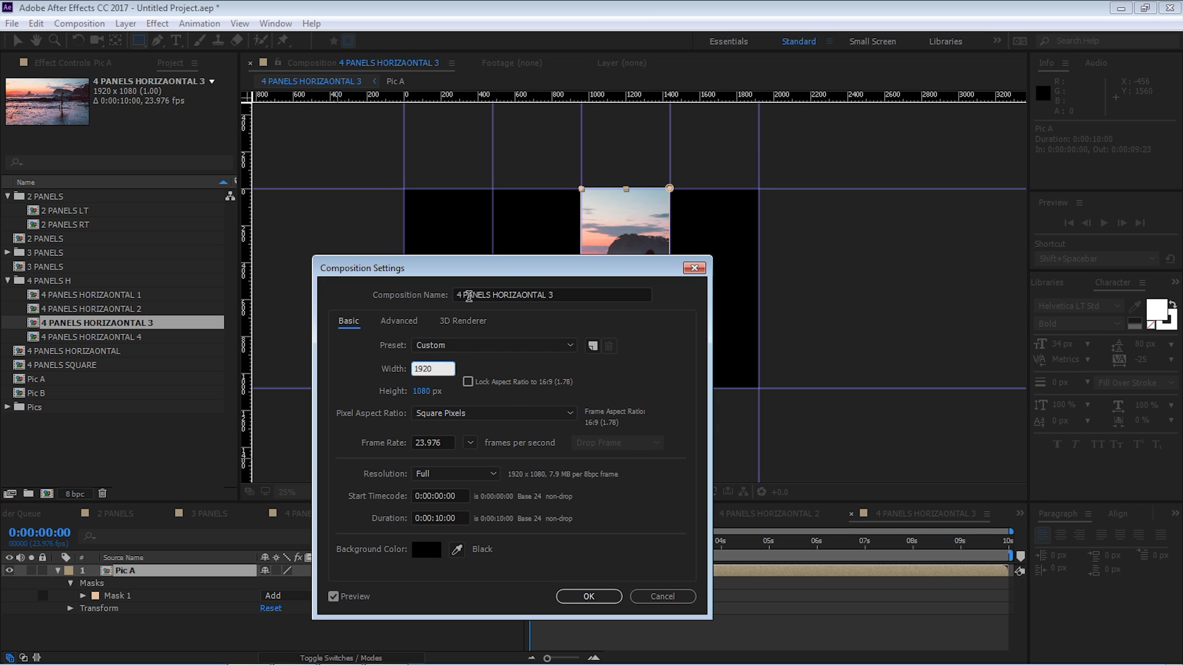
type("/4")
key("Tab")
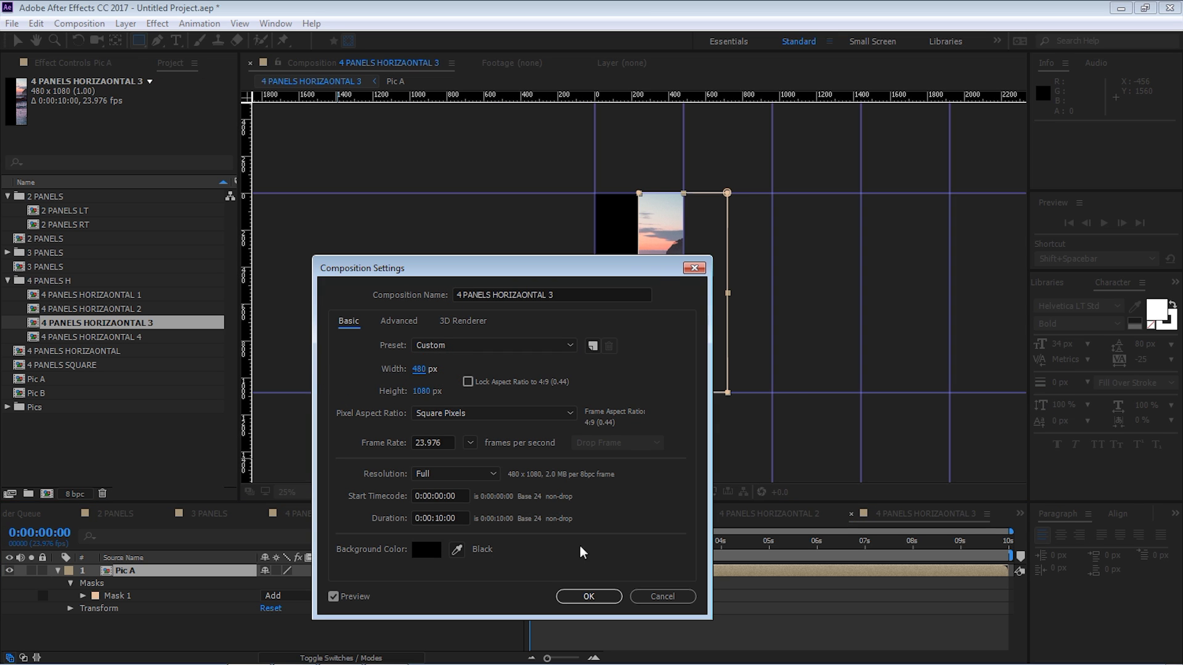
left_click(589, 597)
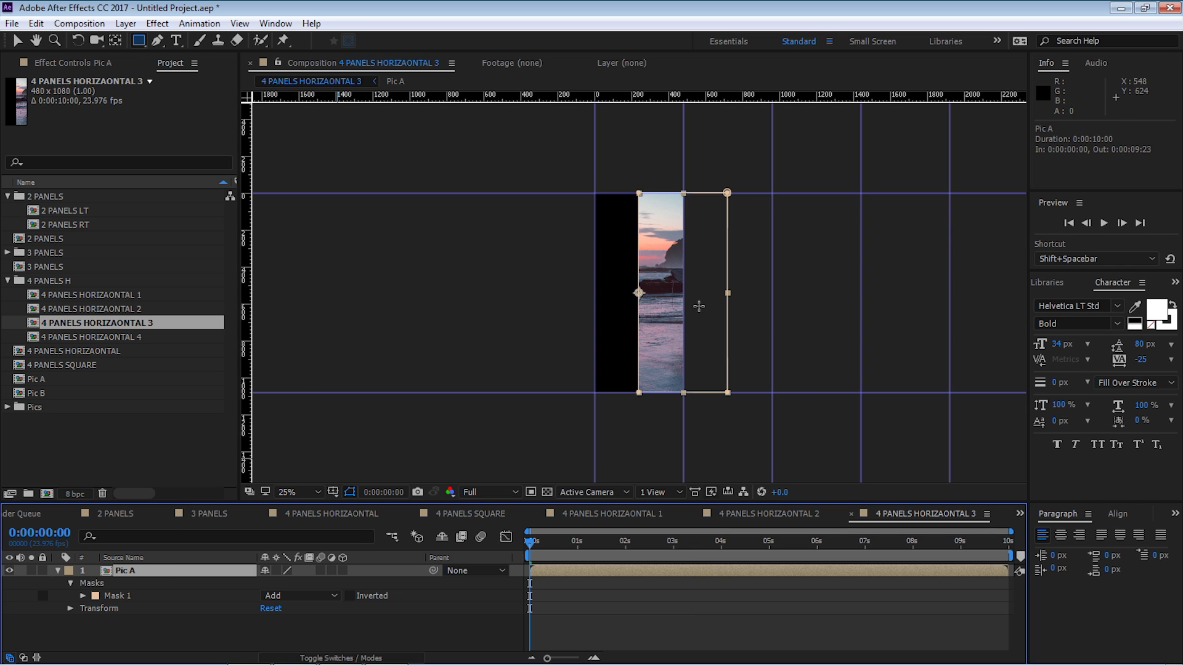
Step: Move Pic A to position 0, 540 so its masked strip fills the 4 PANELS HORIZAONTAL 3 frame, and delete Mask 1
key("v")
left_click_drag(680, 317, 629, 317)
left_click(120, 583)
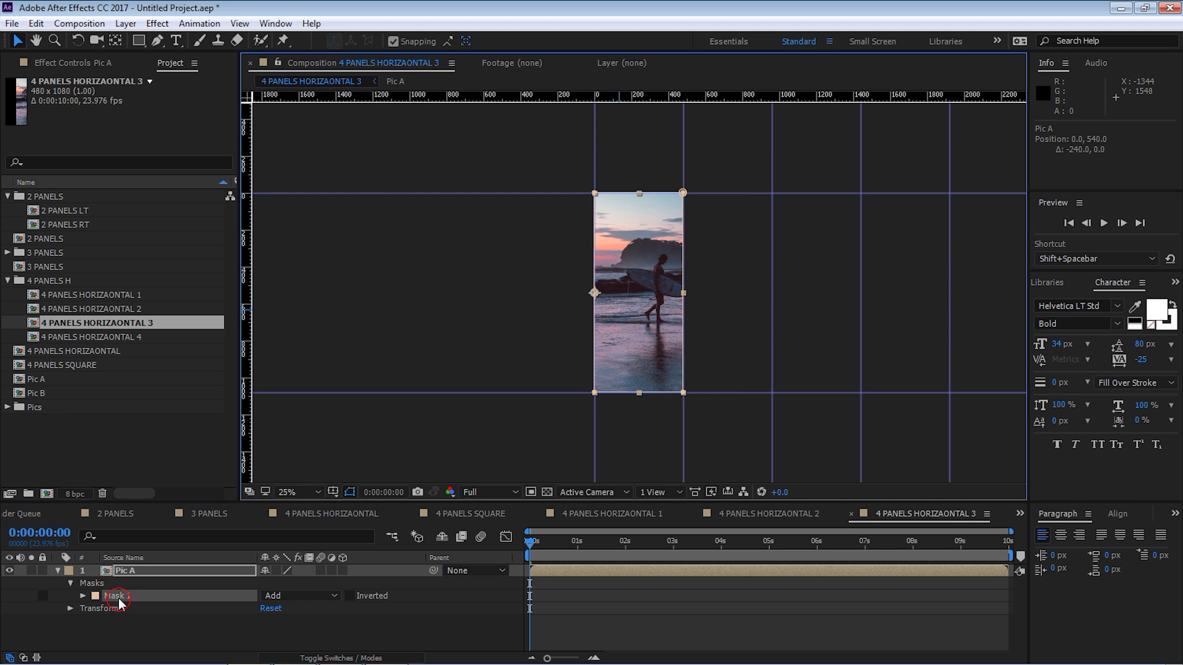
key("Delete")
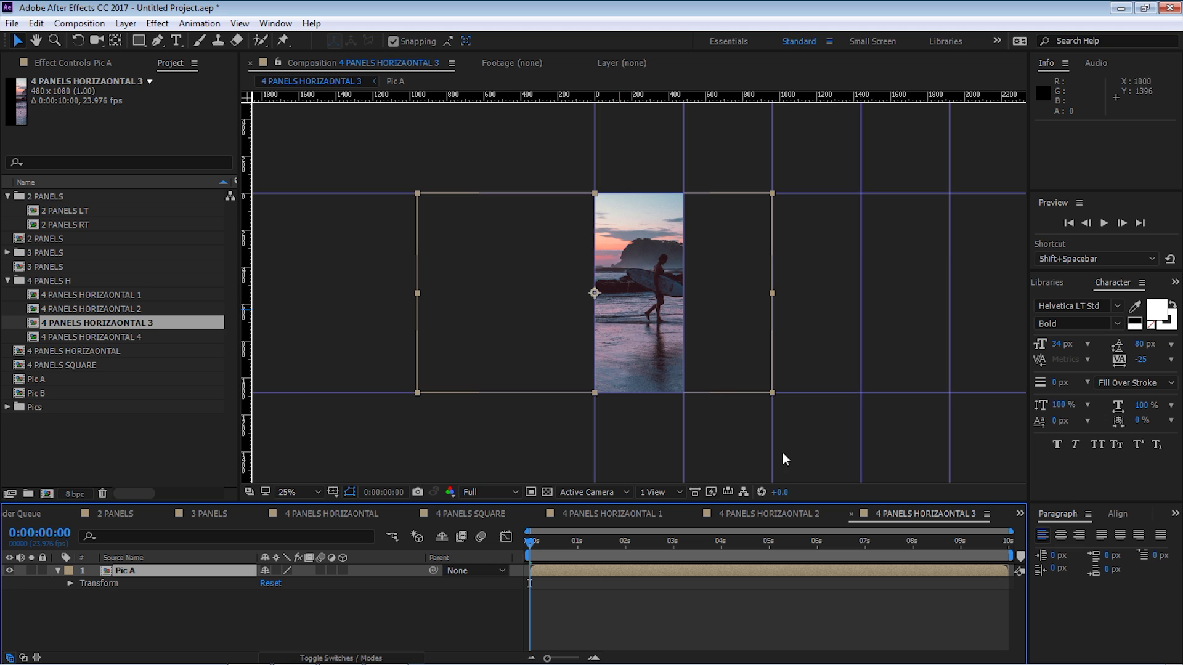
Step: Crop the 4 PANELS HORIZAONTAL 4 composition to a quarter of its width, 480 px, anchored at the right edge of the frame
left_click(141, 337)
double_click(141, 337)
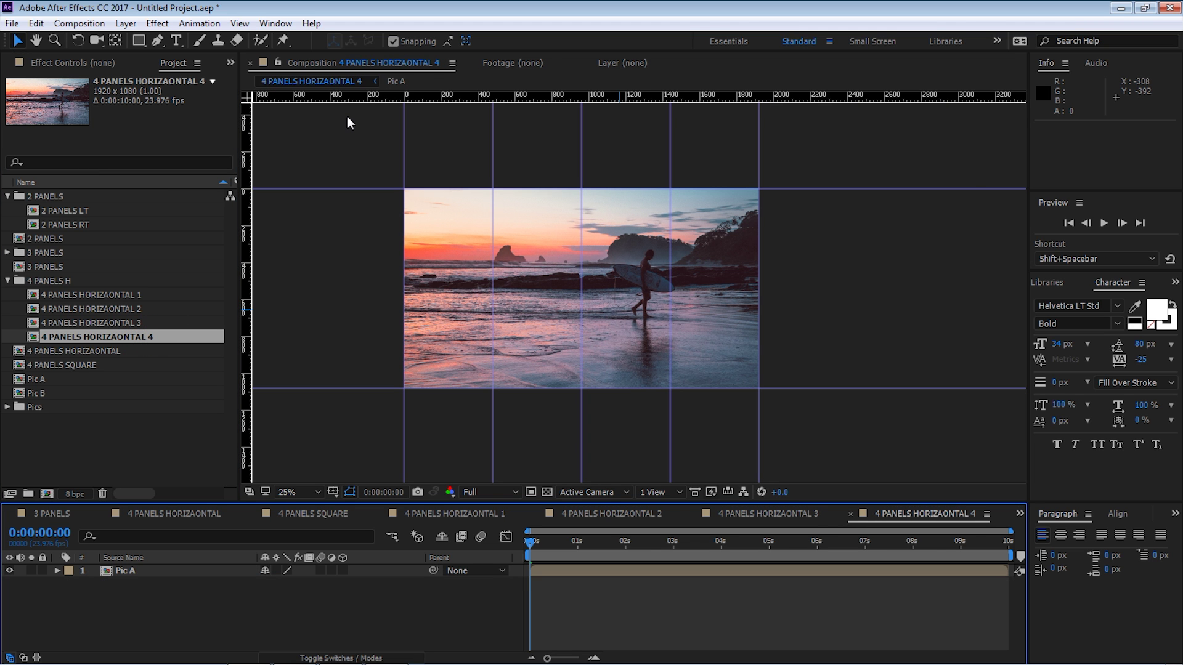
key("ctrl+k")
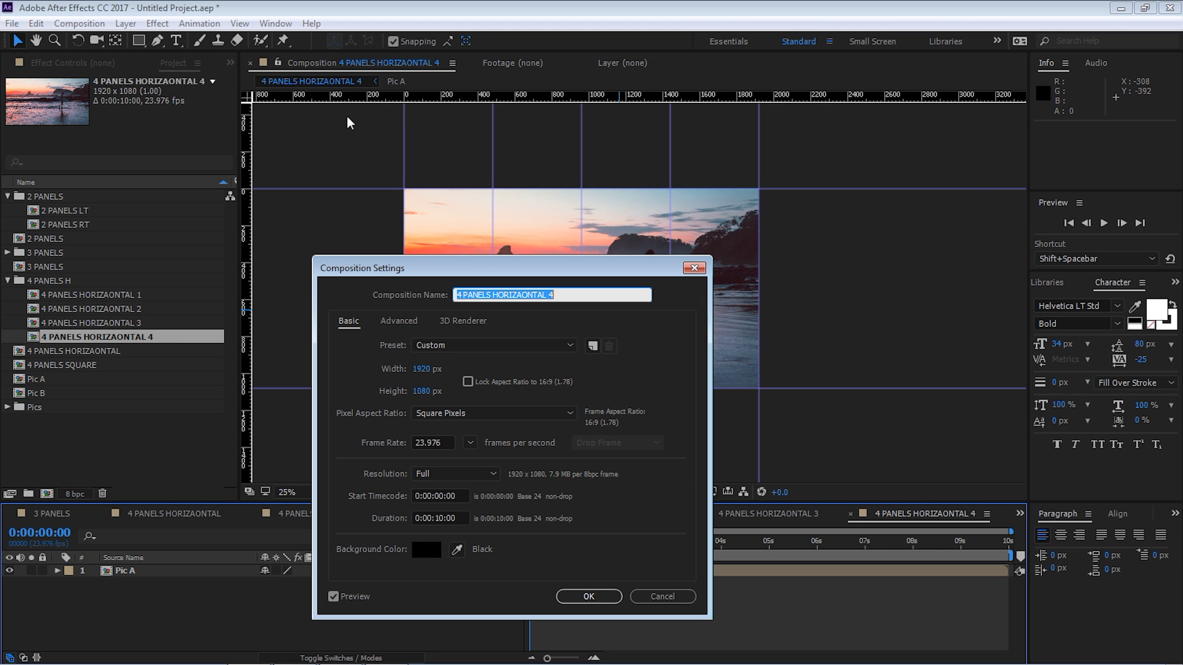
left_click(442, 368)
type("/4")
key("Return")
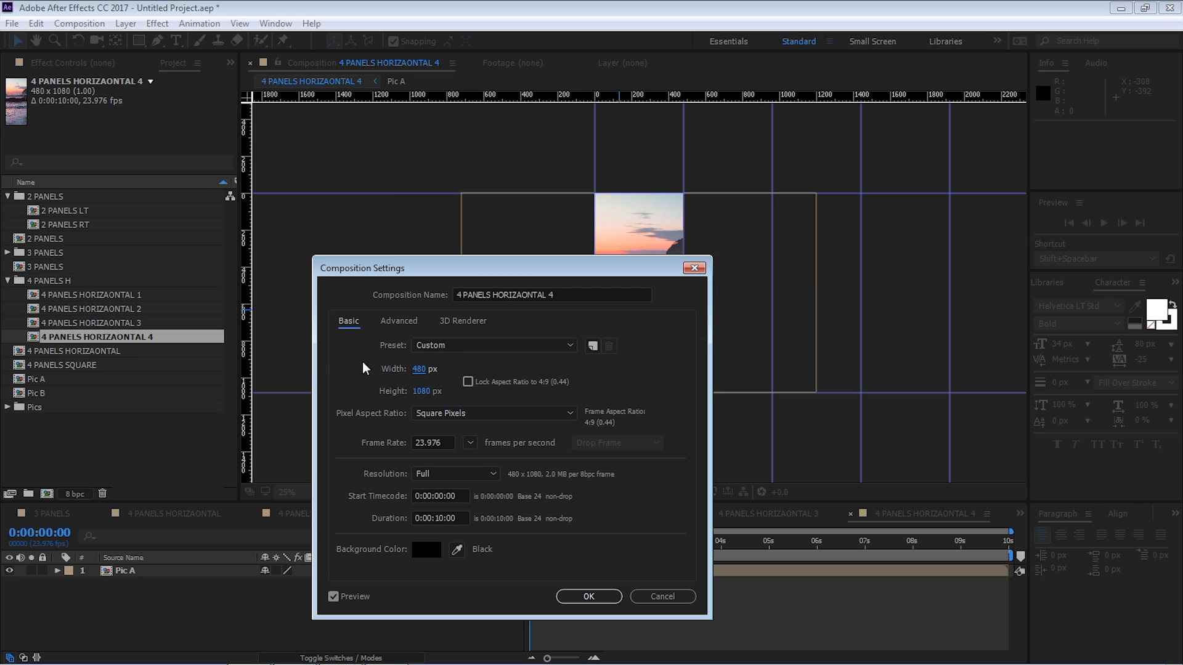
left_click(402, 321)
left_click(468, 363)
left_click(605, 595)
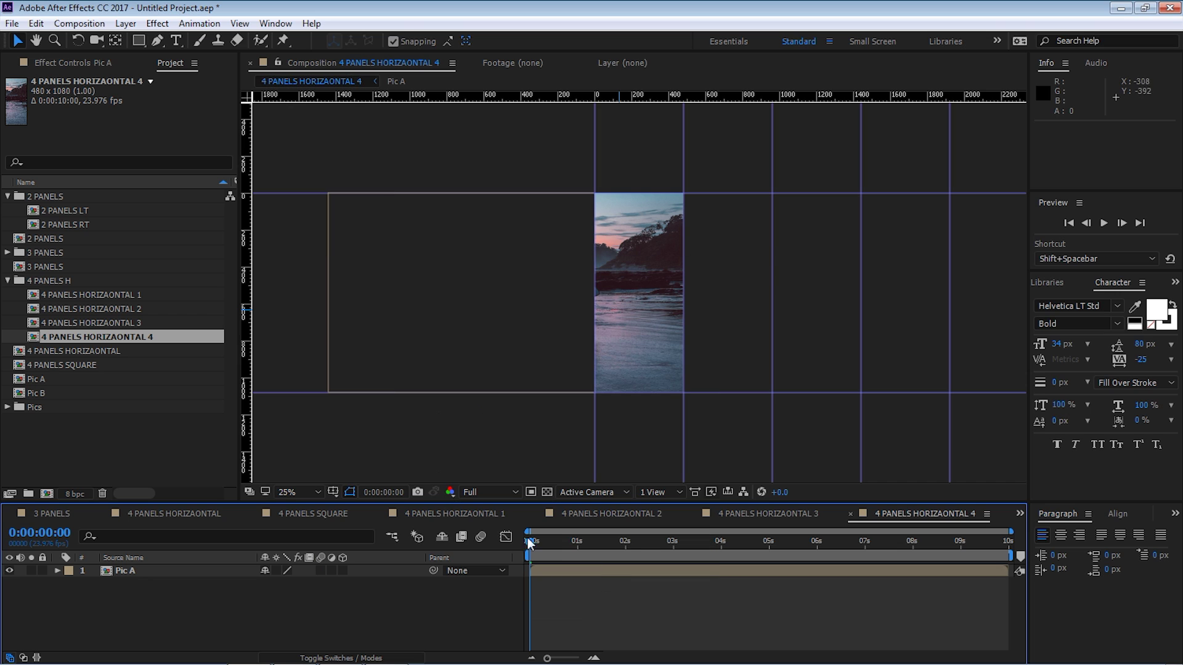
Step: Correct the main four-panel composition's misspelled name to 4 PANELS HORIZONTAL
left_click(94, 349)
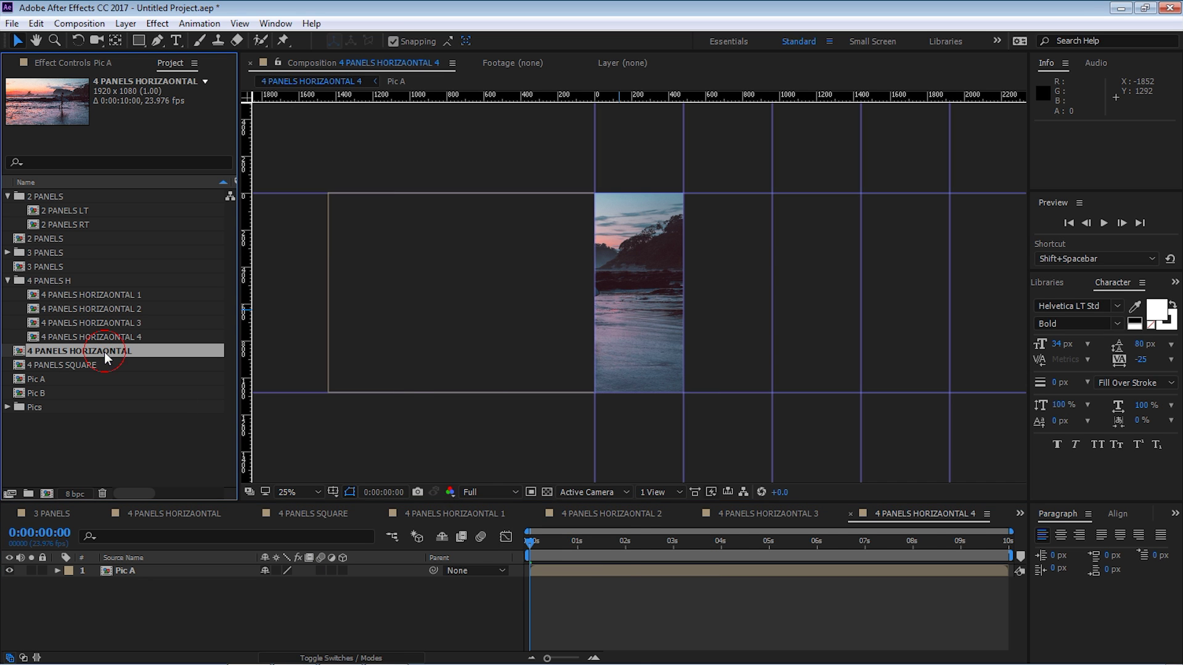
double_click(105, 352)
key("Return")
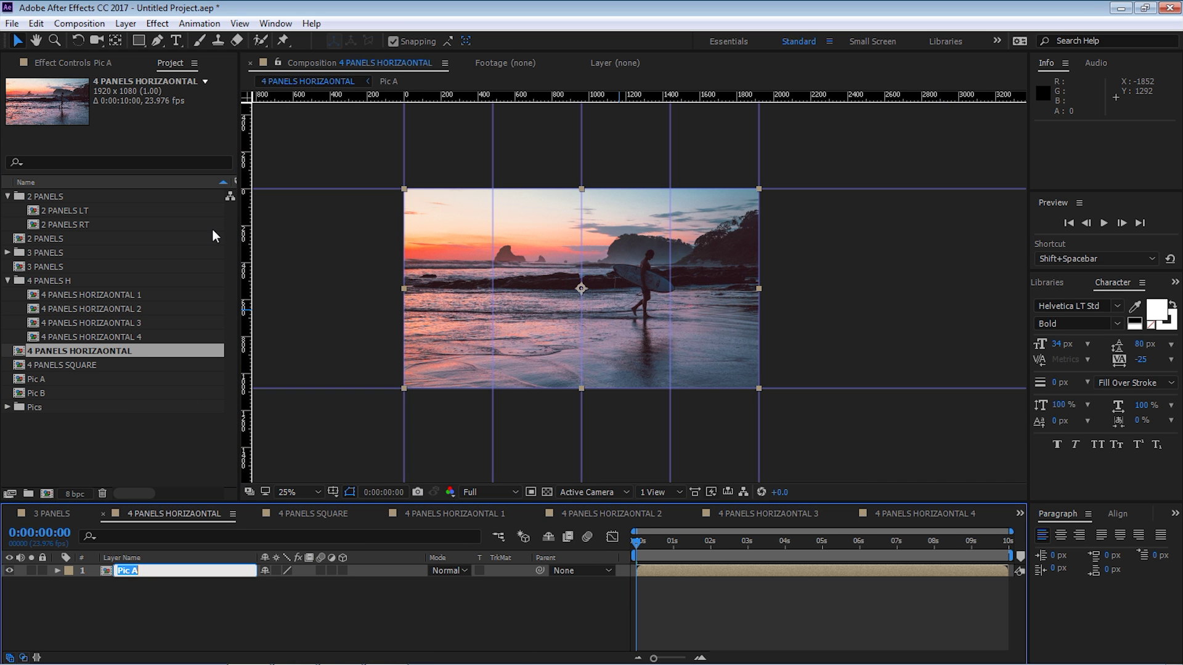
left_click(99, 352)
key("Return")
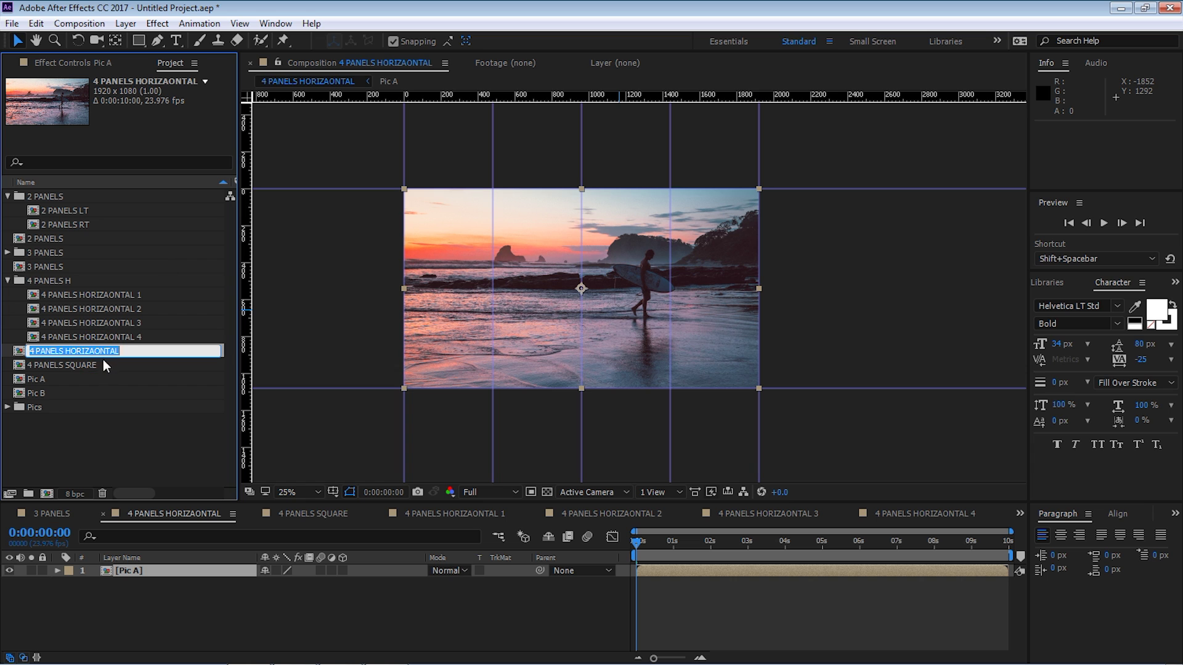
left_click(95, 351)
key("BackSpace")
key("Return")
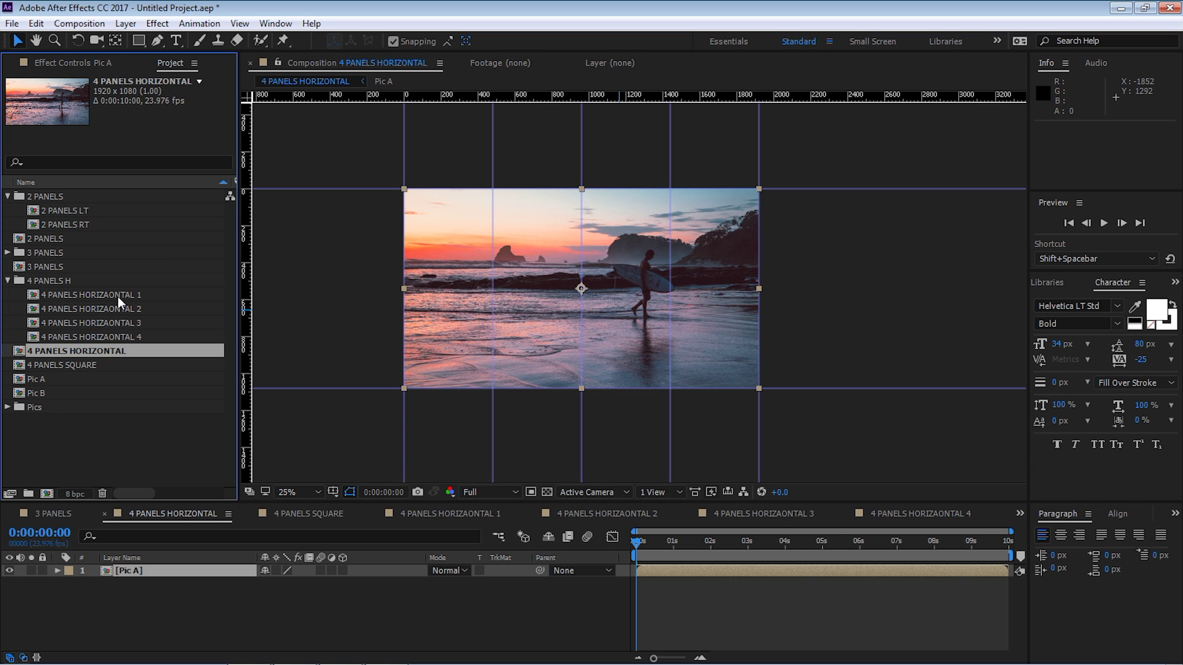
Step: Correct the misspelled name of 4 PANELS HORIZAONTAL 1 to 4 PANELS HORIZONTAL 1
left_click(136, 296)
key("Return")
left_click(109, 294)
key("BackSpace")
key("Return")
Step: Shorten the name of the 4 PANELS HORIZAONTAL 2 composition to 4 PANELS H 2
left_click(133, 309)
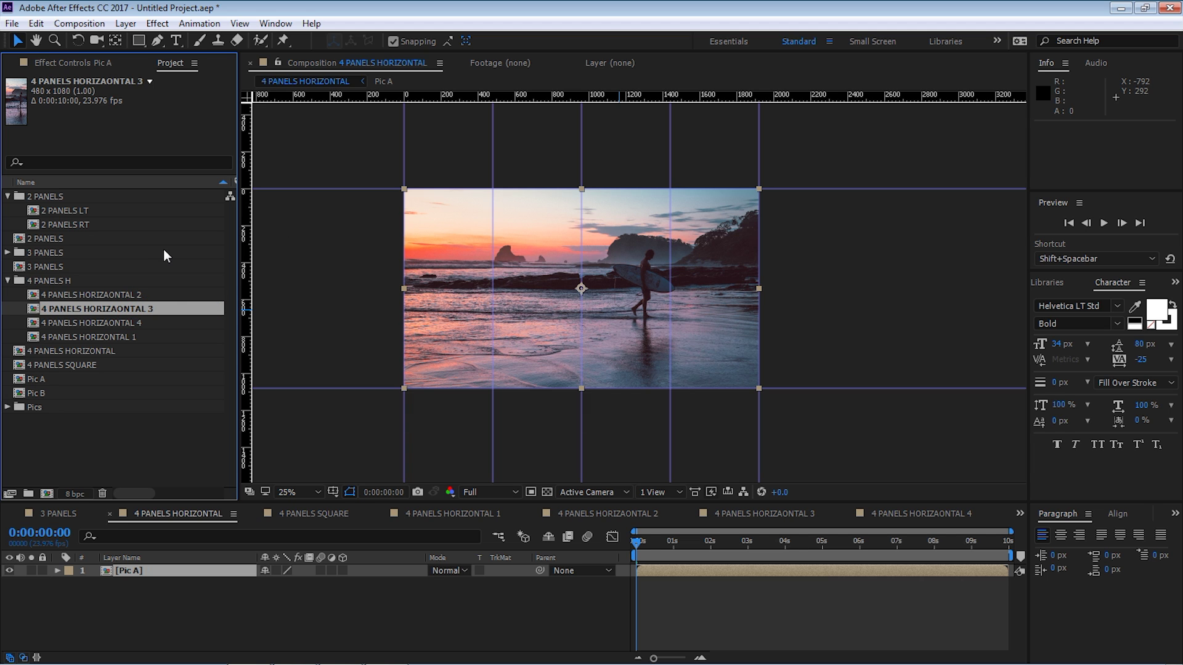
left_click(153, 294)
key("Return")
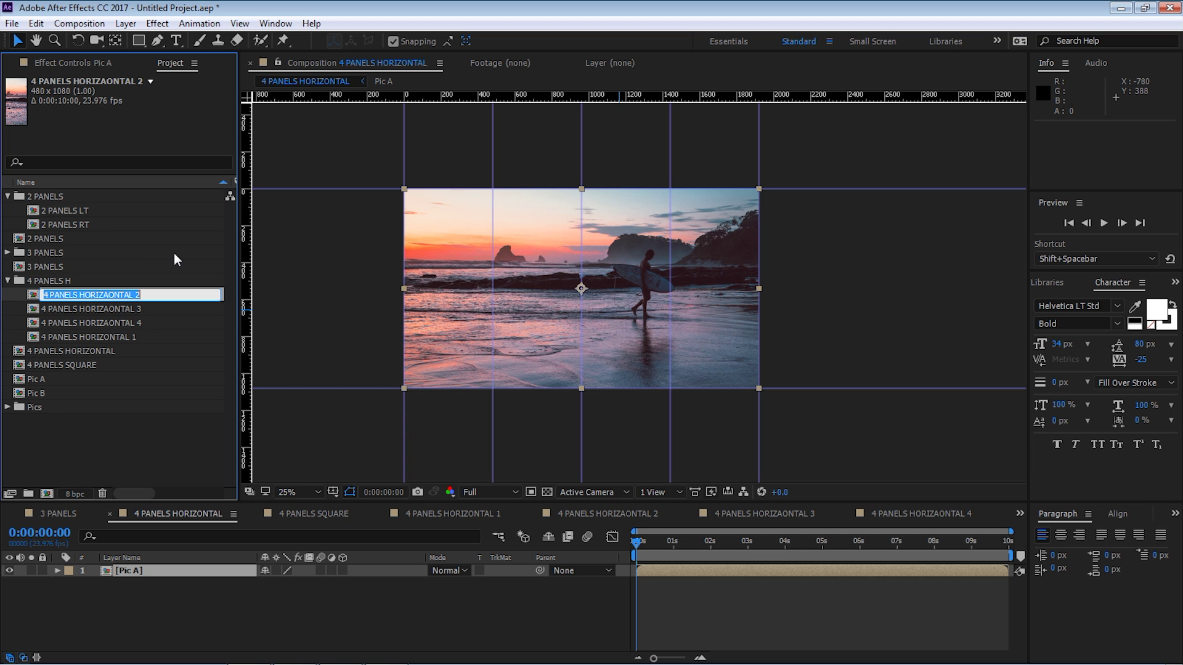
left_click_drag(80, 294, 127, 294)
type("H")
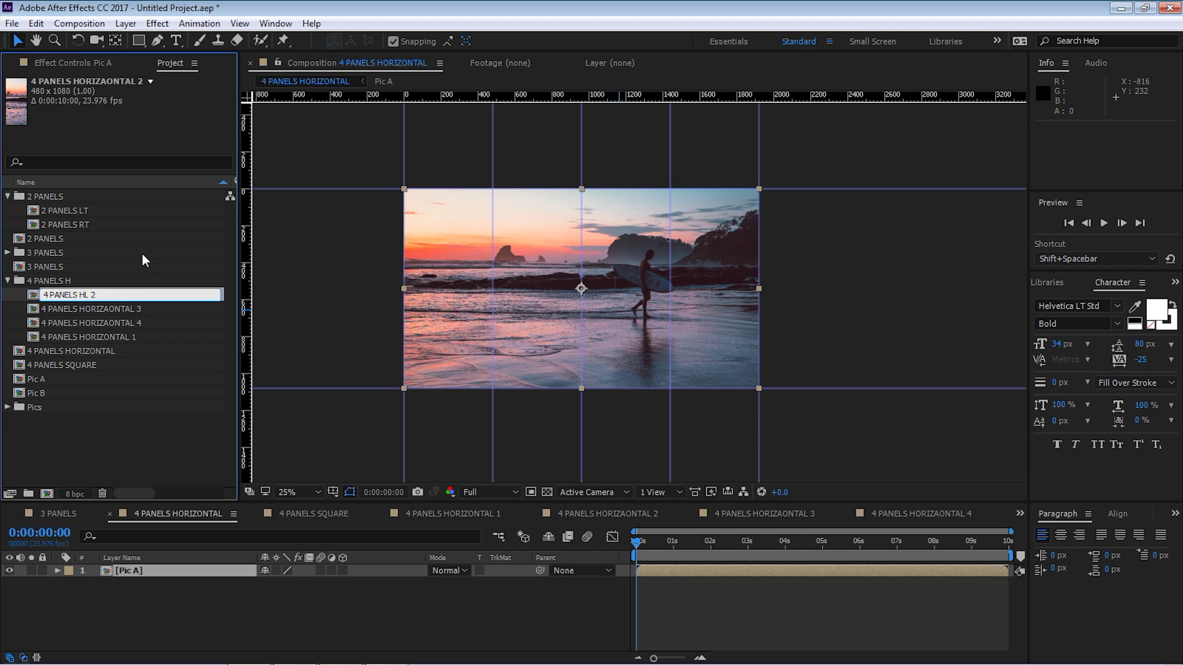
key("Delete")
key("Return")
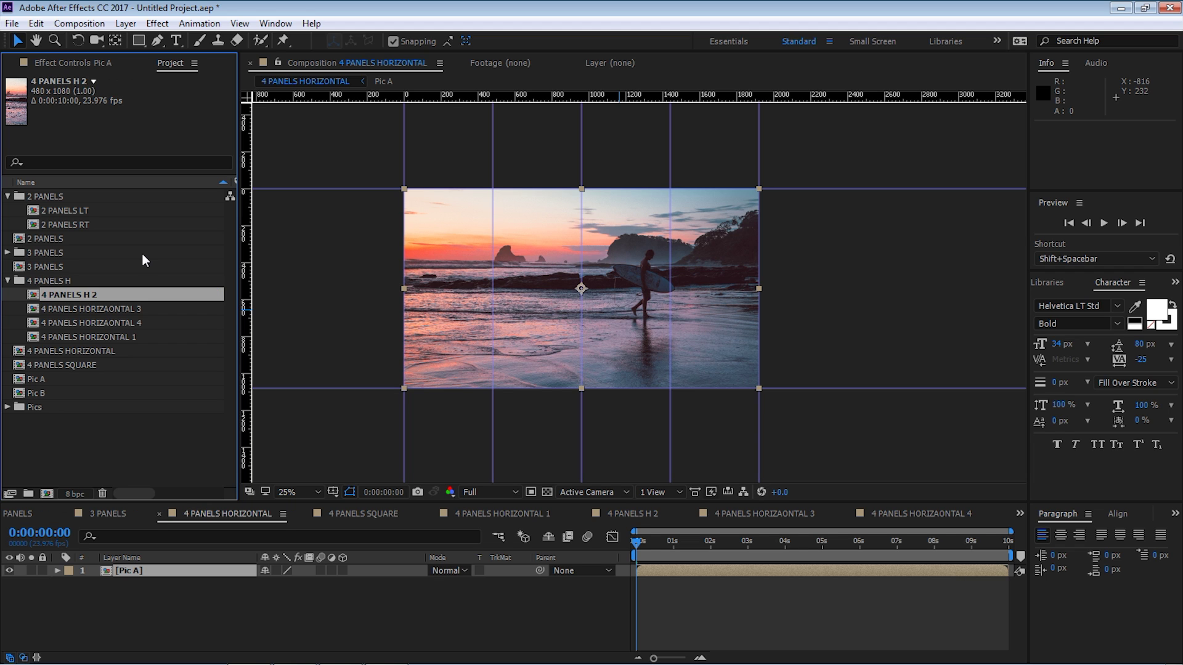
Step: Rename the third and fourth panel compositions in the 4 PANELS H folder as 4 PANELS H 3 and 4 PANELS H 4
left_click(120, 310)
key("Return")
left_click_drag(135, 309, 92, 309)
key("BackSpace")
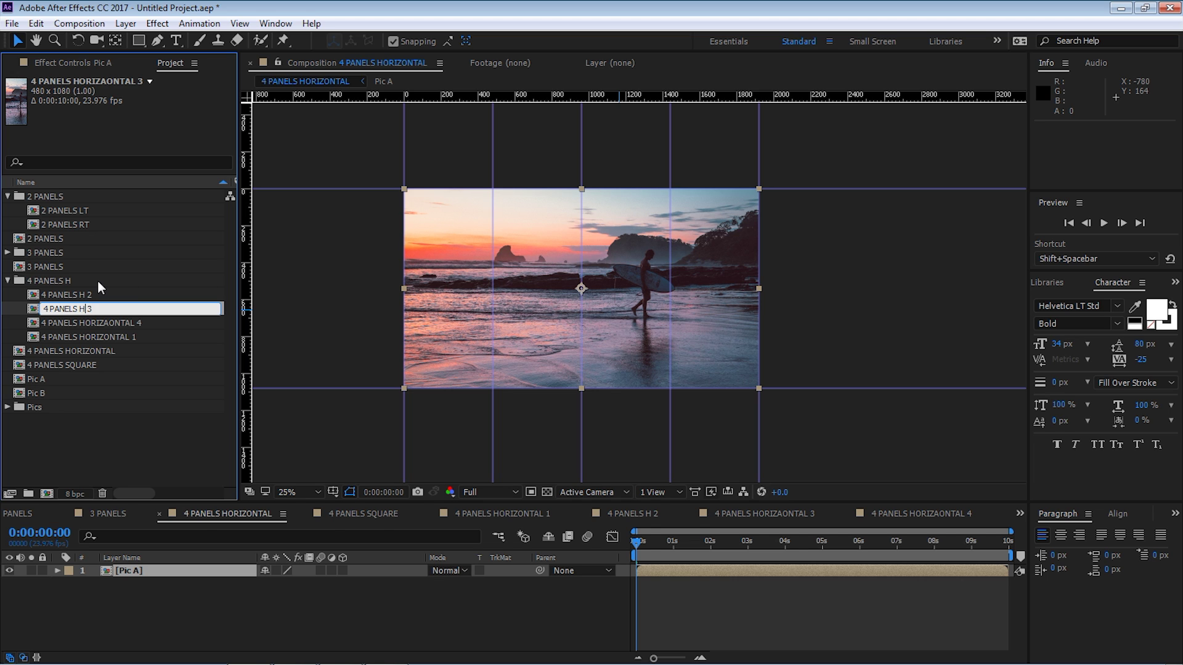
key("Return")
left_click(124, 324)
key("Return")
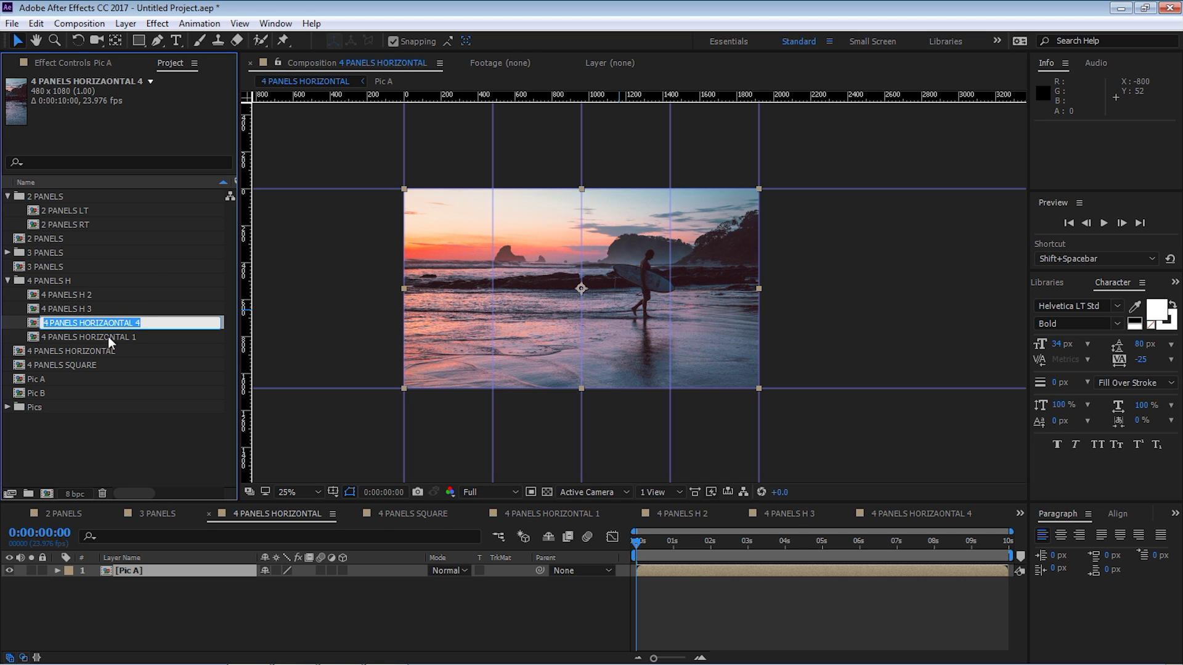
left_click_drag(131, 322, 93, 323)
key("BackSpace")
key("Return")
Step: Shorten the name of the 4 PANELS HORIZONTAL 1 composition to 4 PANELS H1
left_click(128, 336)
key("Return")
left_click_drag(130, 336, 88, 337)
key("BackSpace")
key("Return")
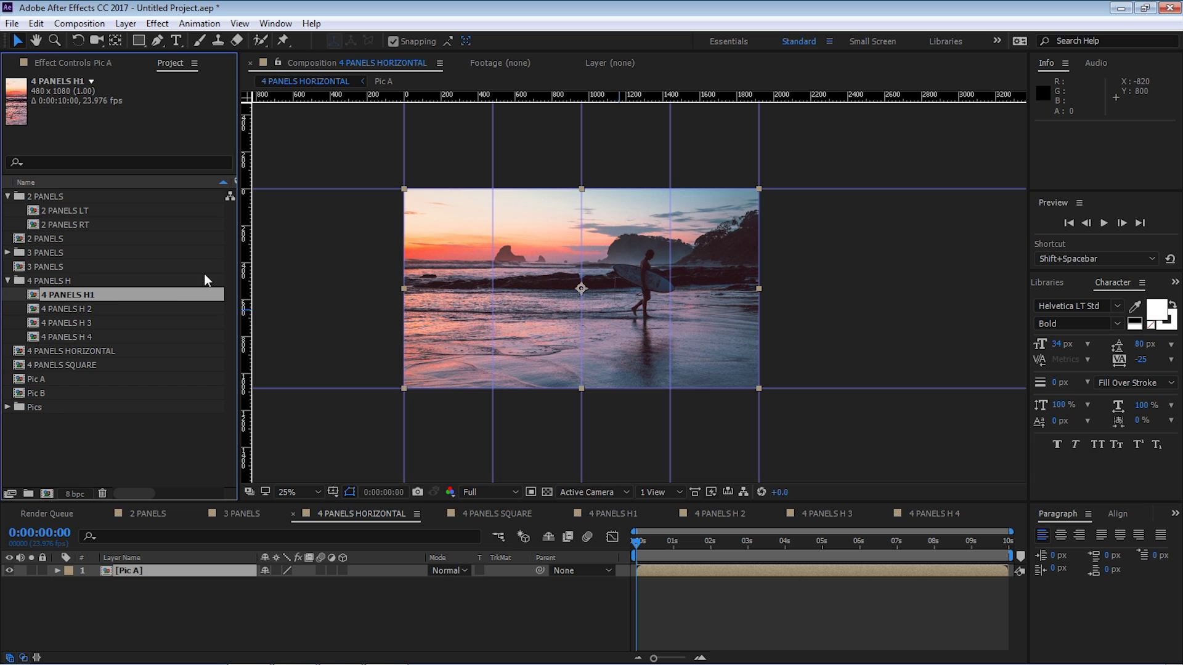
Step: Open the 4 PANELS SQUARE composition and duplicate it in the project
left_click(88, 365)
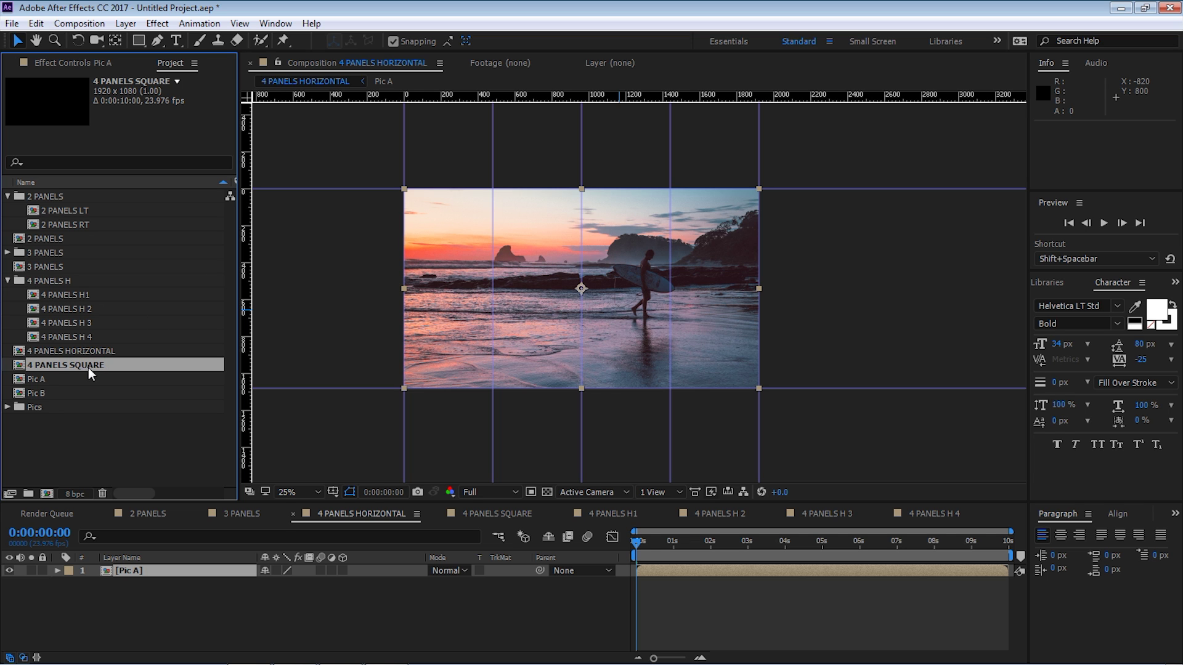
double_click(87, 366)
left_click(46, 393)
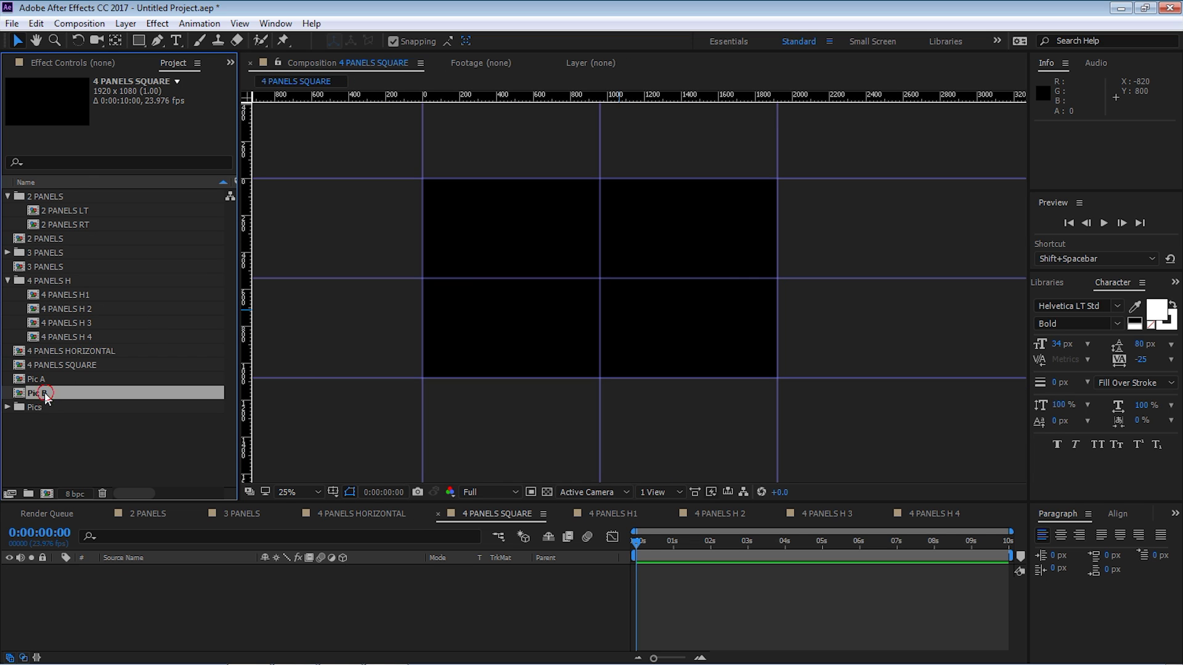
left_click(74, 367)
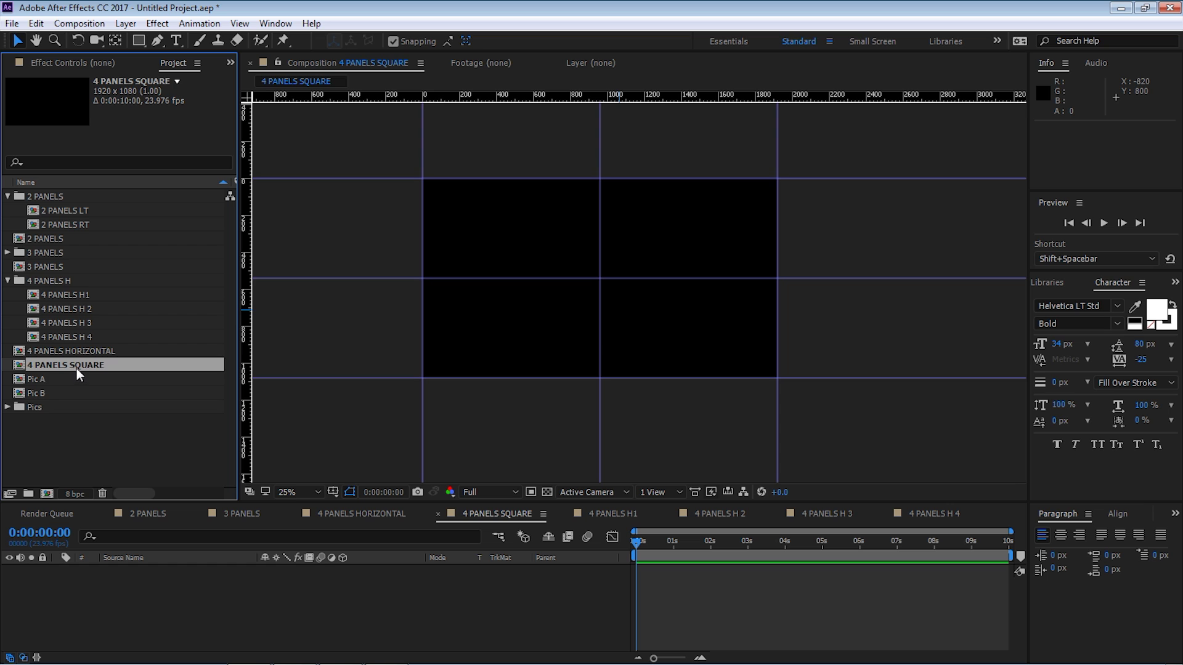
key("ctrl+d")
Step: Create a new project folder named 4 PANELS S
left_click(28, 494)
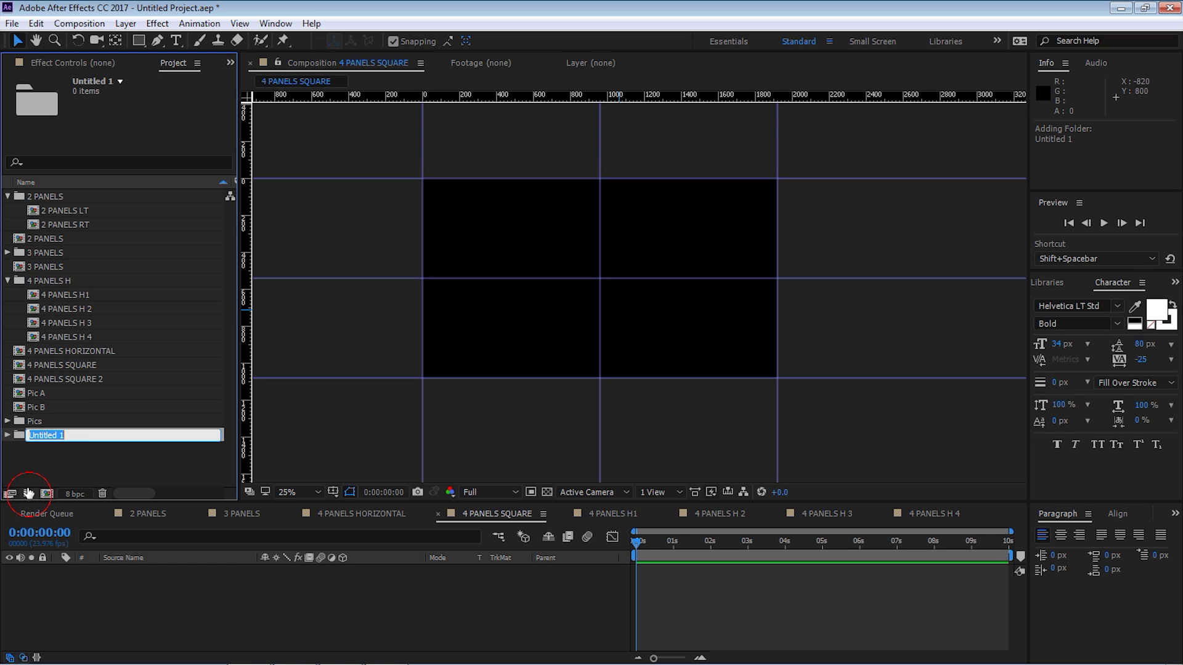
type("4 PANE")
key("Return")
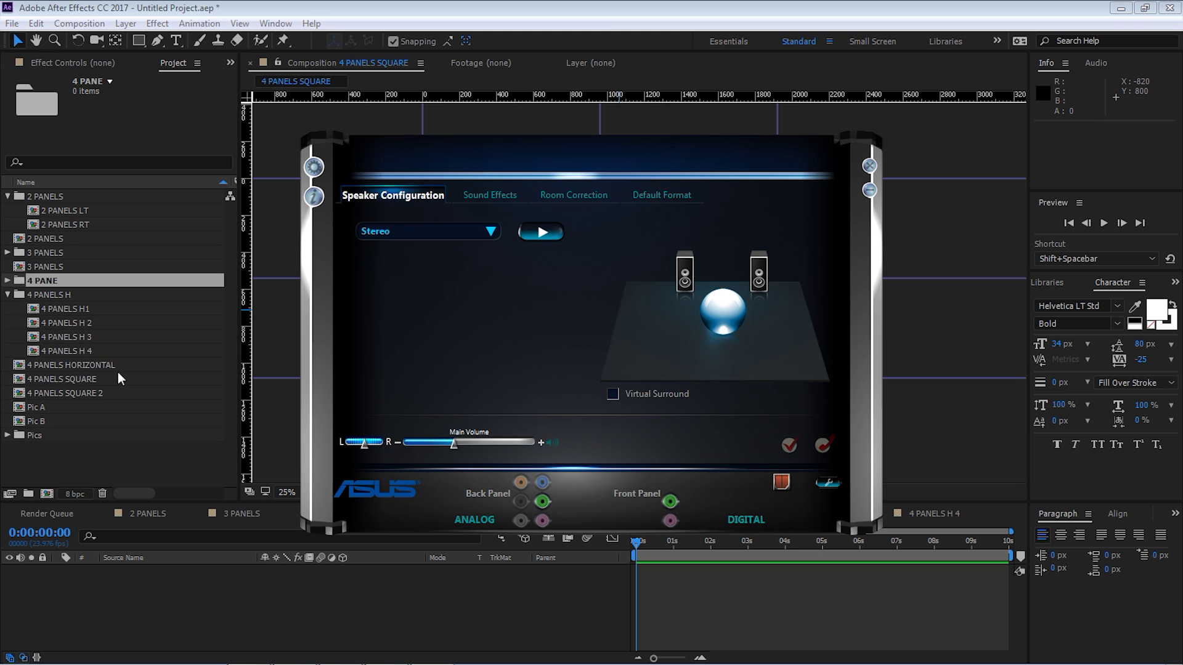
left_click(869, 166)
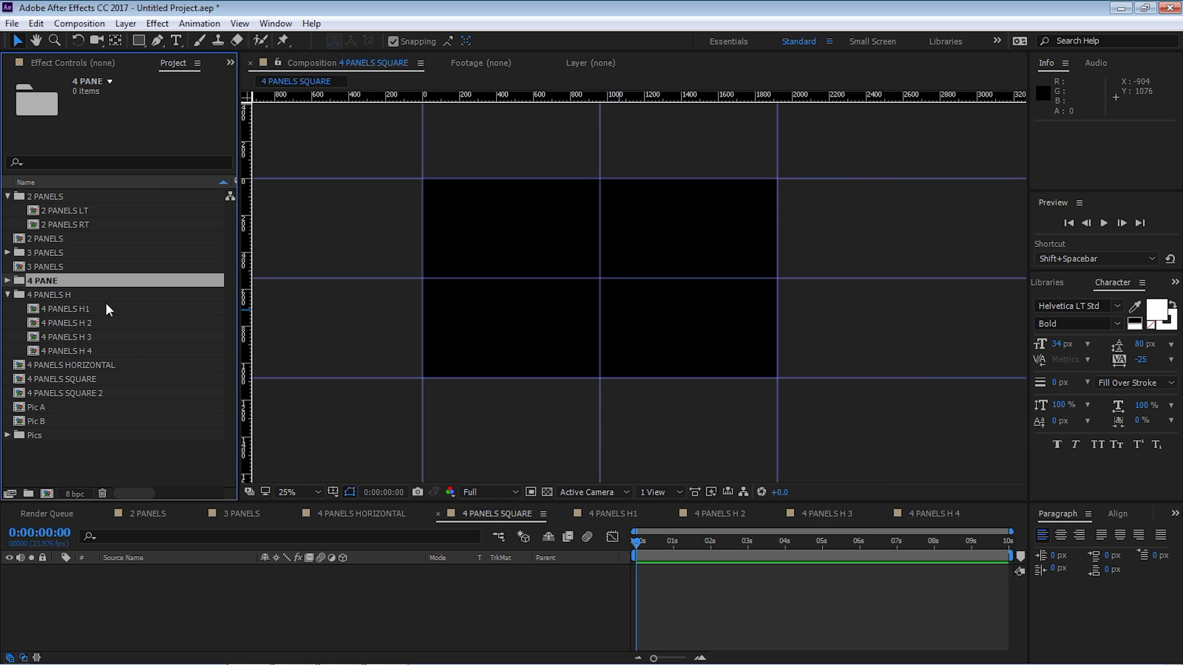
key("Return")
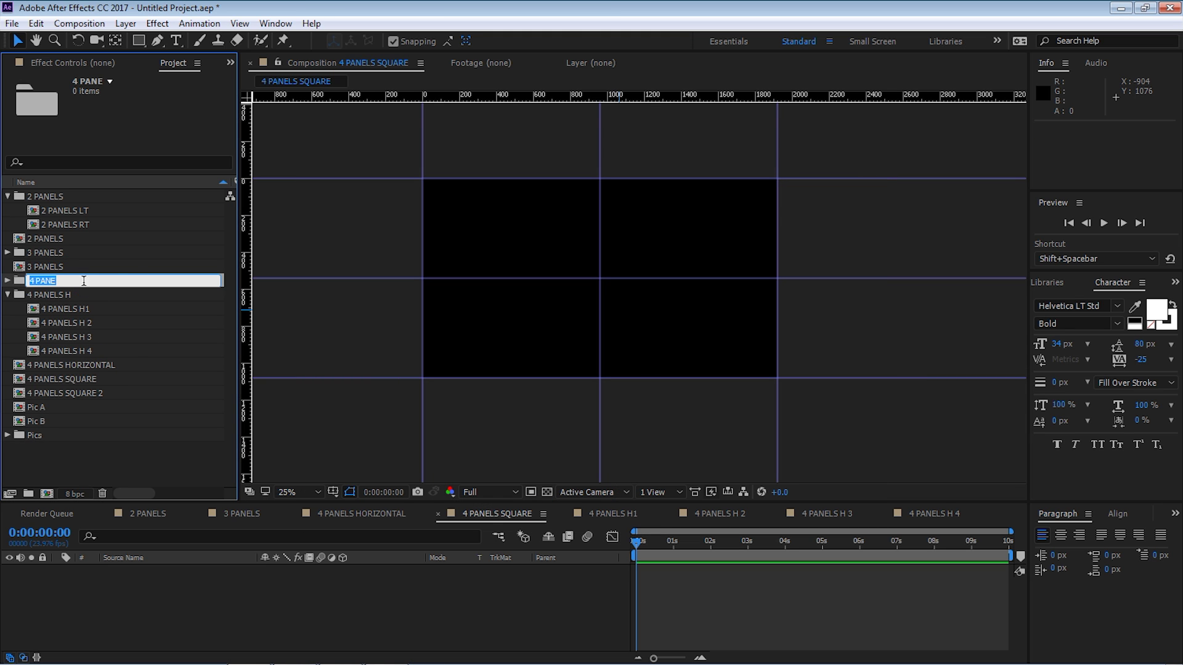
left_click(76, 280)
type("LS S")
key("Return")
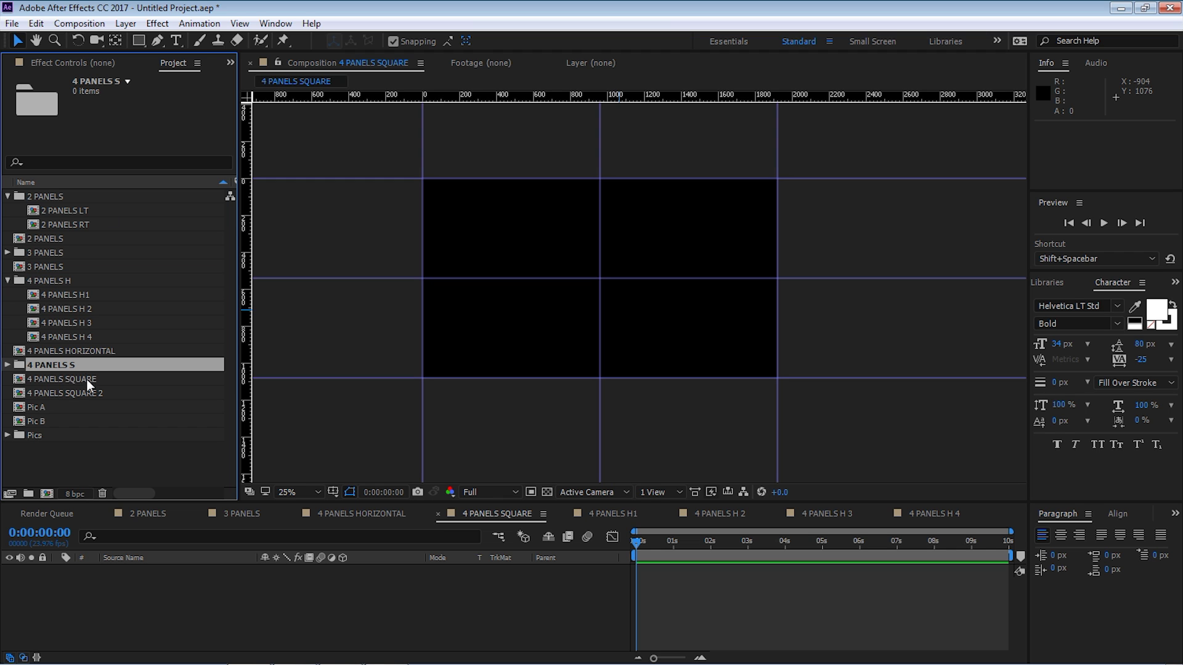
Step: Move the 4 PANELS SQUARE 2 composition into the 4 PANELS S folder and rename it 4 PANELS S 1
left_click_drag(84, 392, 78, 365)
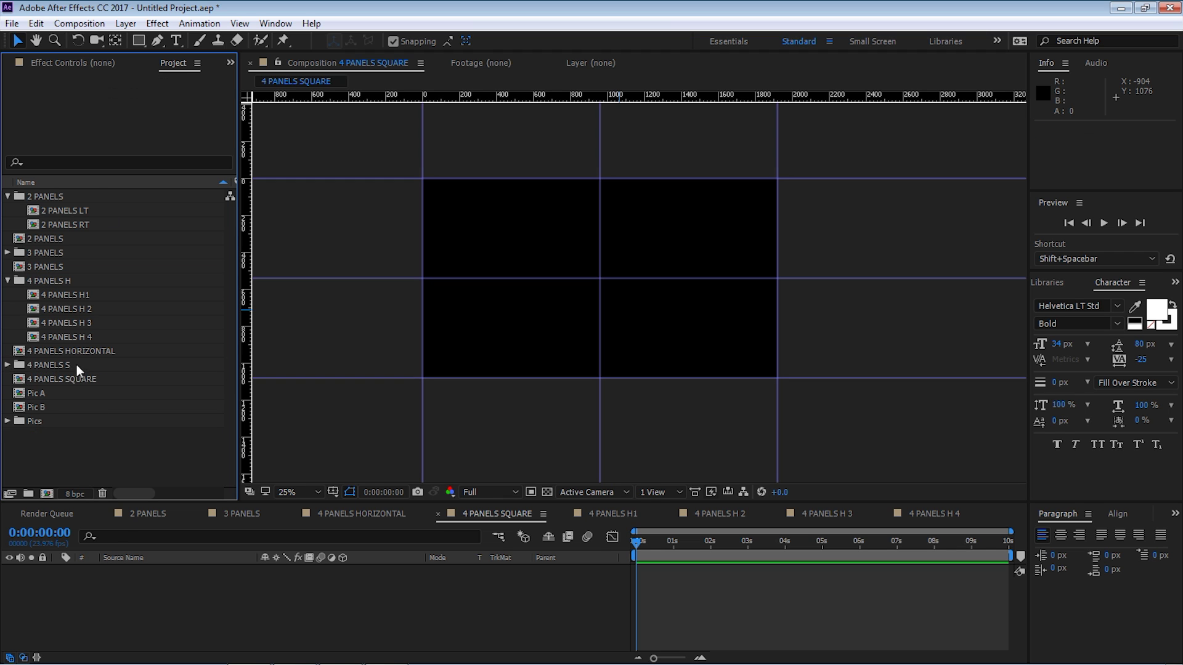
left_click(7, 364)
left_click(61, 379)
key("Return")
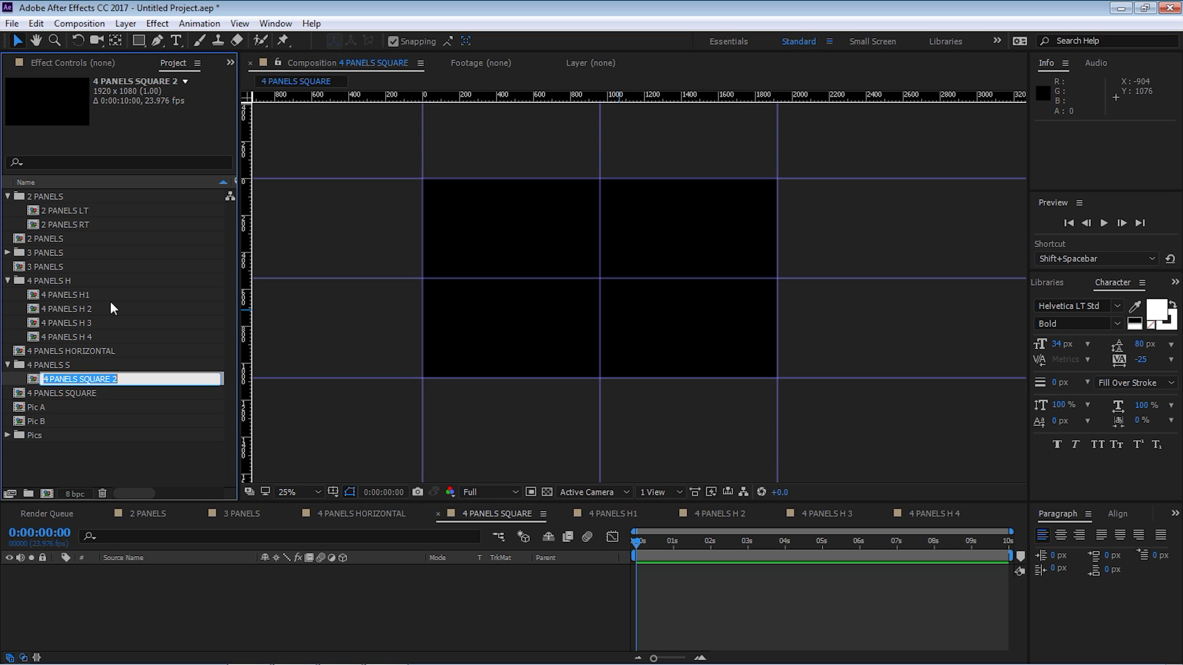
type("4 PANELS S 1")
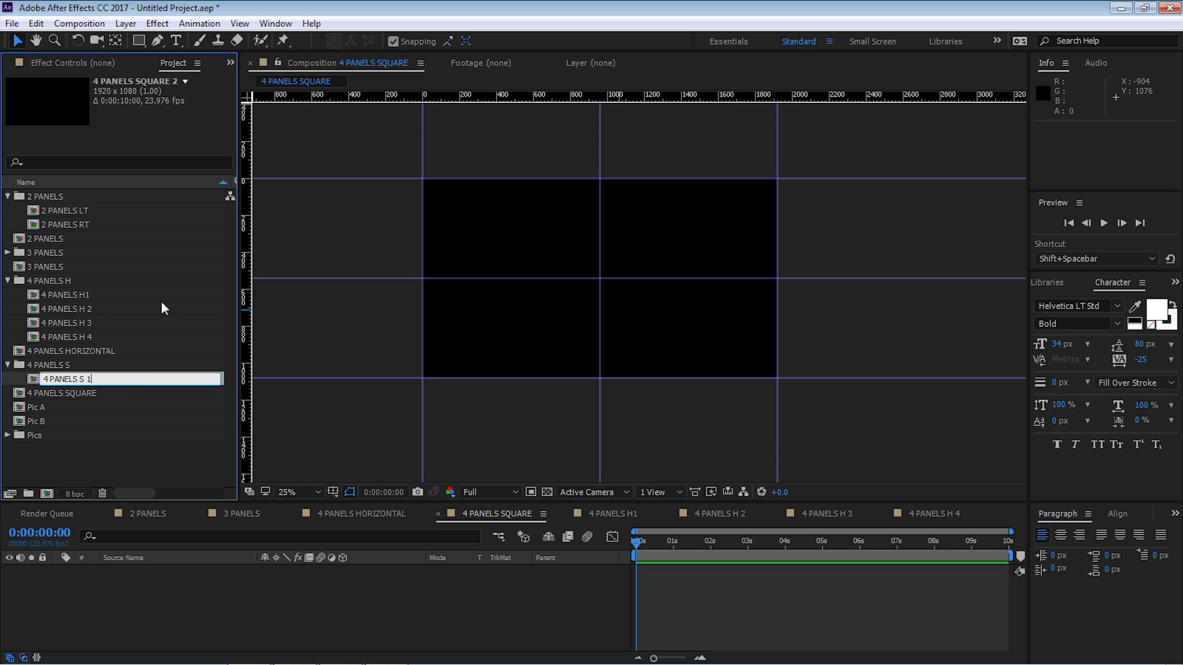
key("Return")
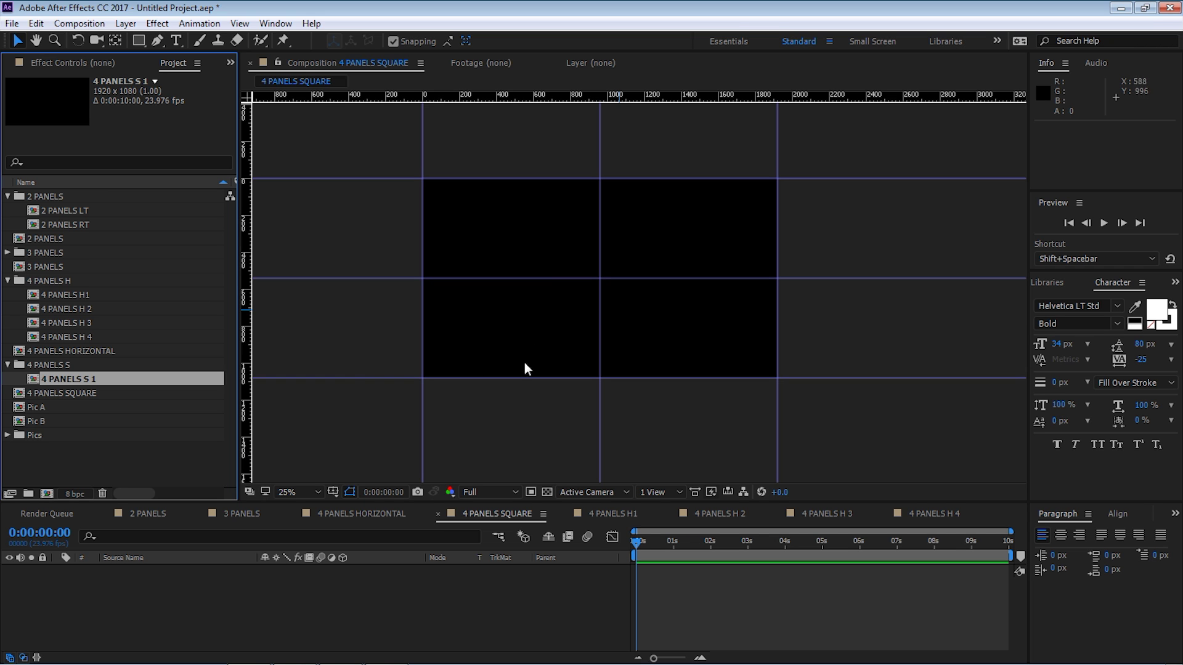
Step: Add Pic B as a layer in the 4 PANELS SQUARE composition
left_click_drag(35, 423, 111, 552)
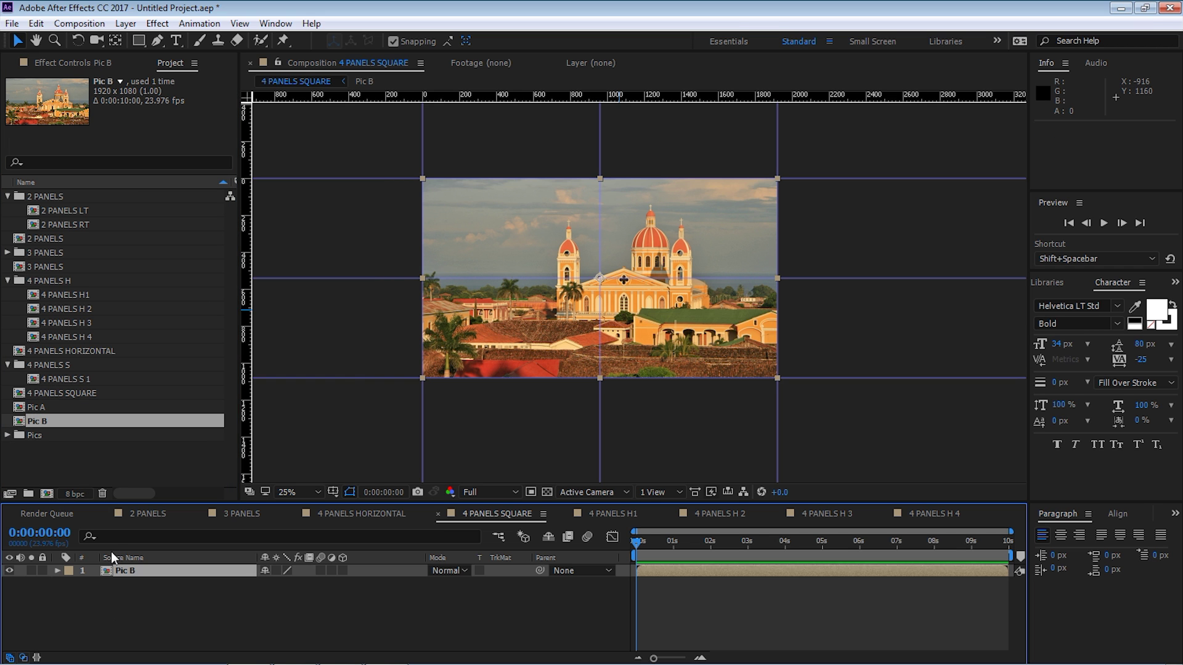
Step: Duplicate the 4 PANELS S 1 composition three times inside the 4 PANELS S folder
left_click(69, 380)
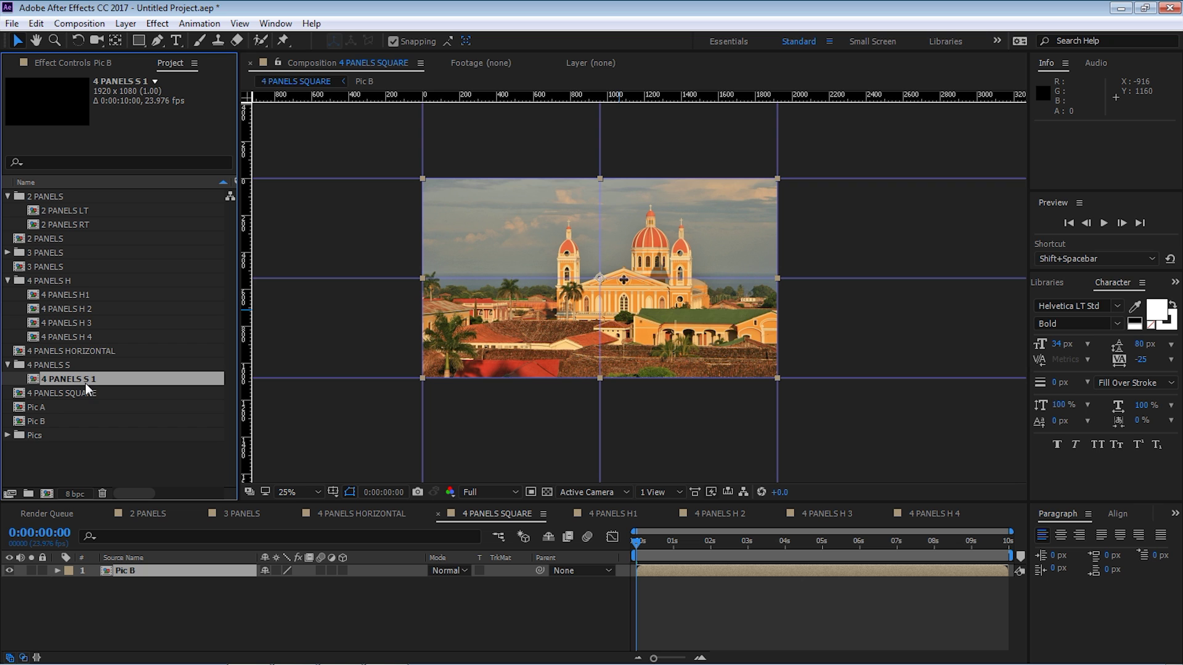
key("ctrl+d")
key("ctrl+d")
key("ctrl+d")
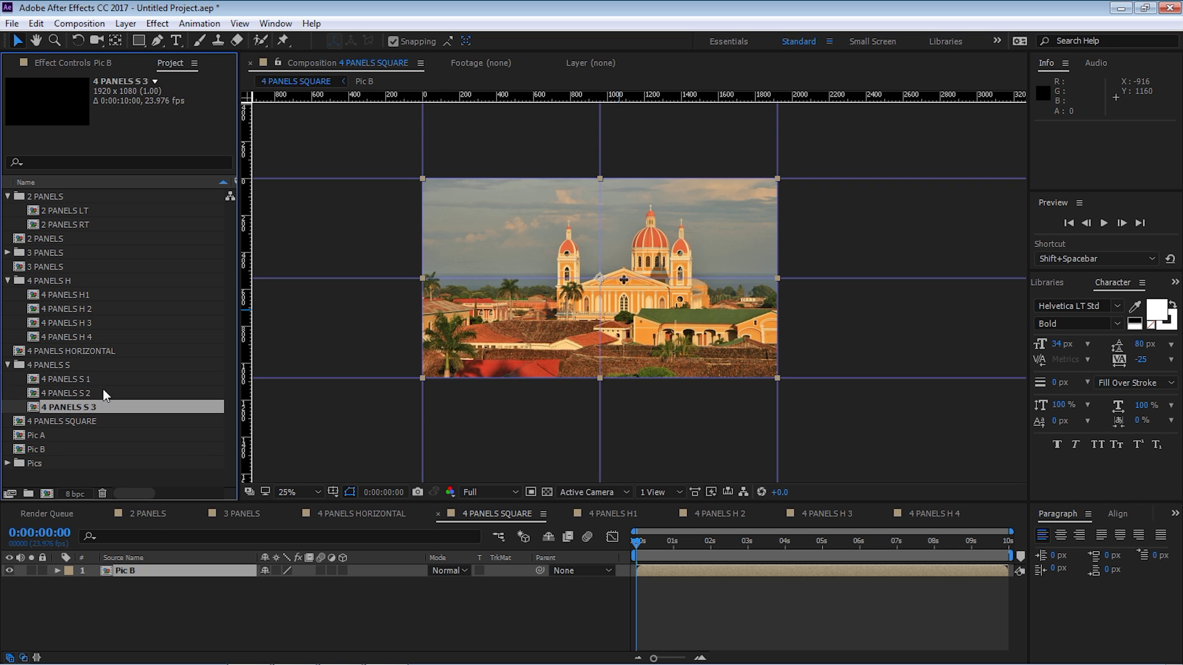
Step: Open the 4 PANELS S 1 composition and close it again together with the four 4 PANELS H panel compositions
left_click(81, 382)
double_click(80, 381)
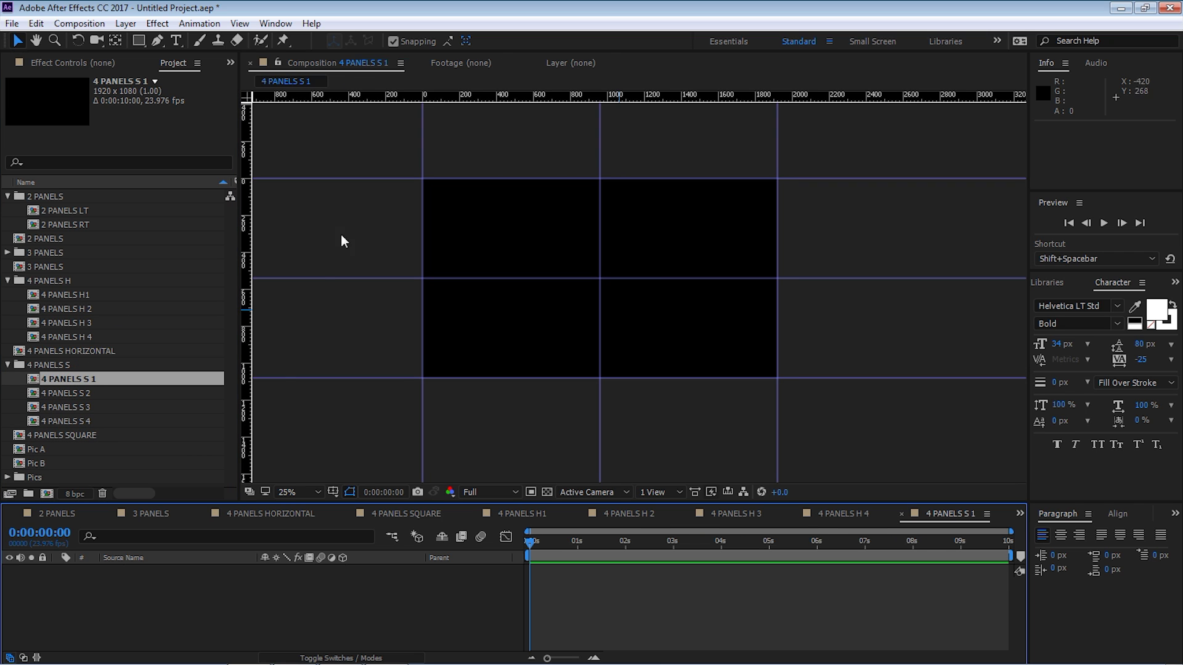
left_click(901, 514)
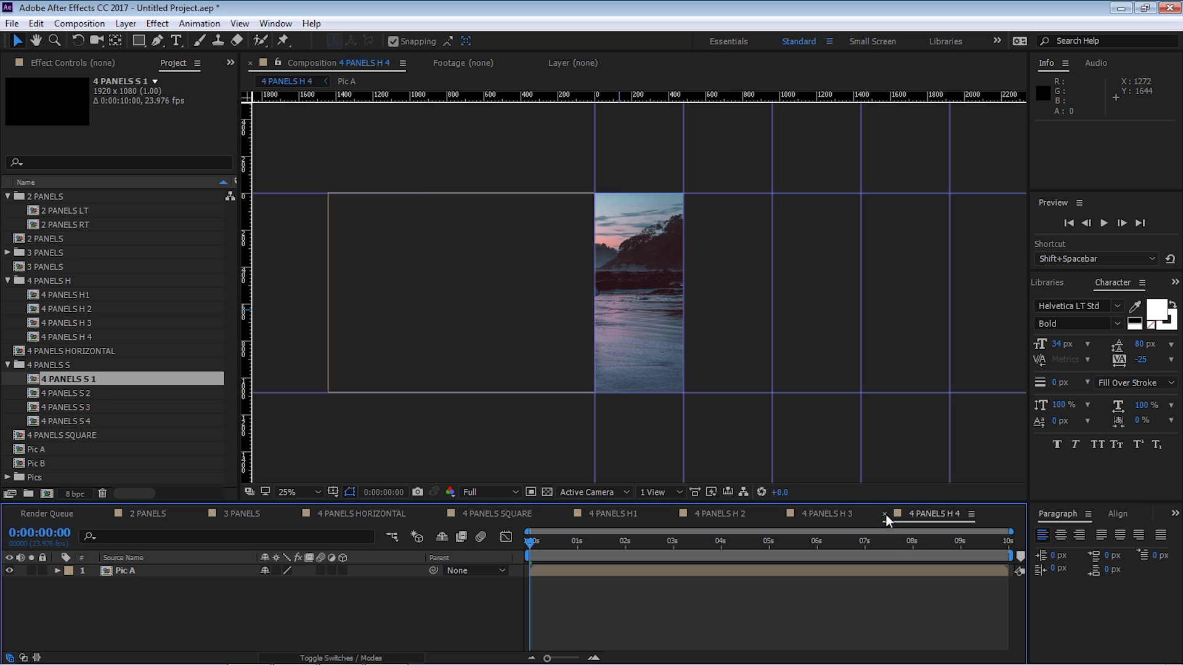
left_click(885, 515)
left_click(782, 515)
left_click(670, 514)
left_click(566, 514)
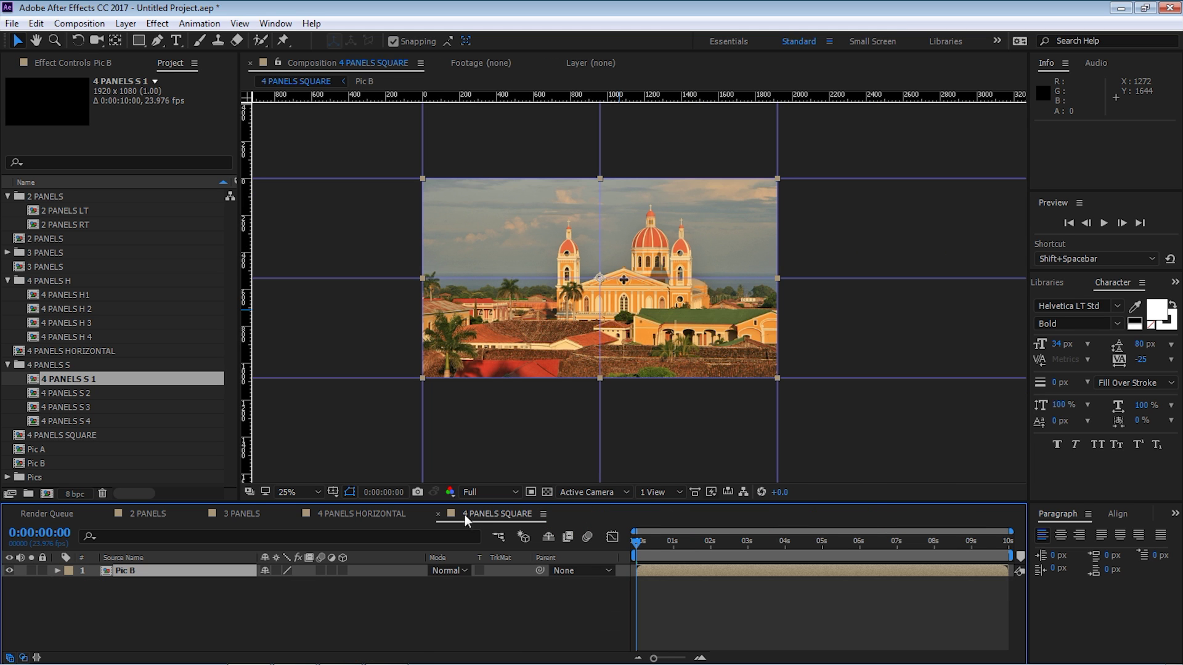
Step: Delete the Pic B layer from the 4 PANELS SQUARE composition and open the 4 PANELS S 1 composition
left_click(79, 381)
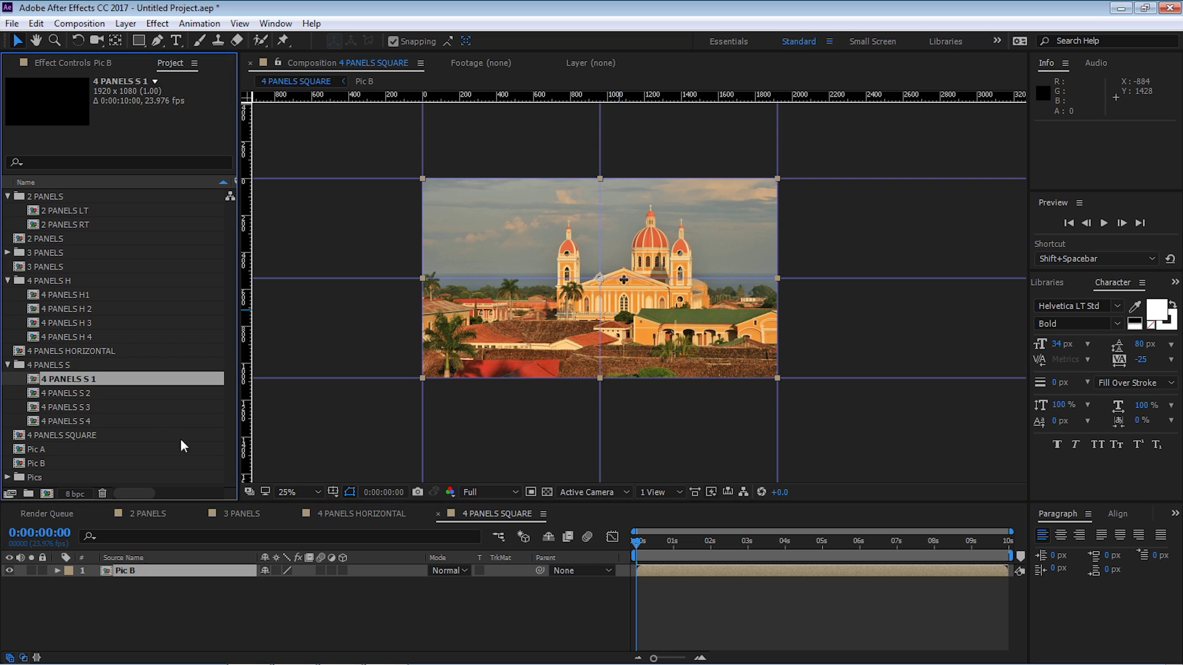
left_click(76, 436)
left_click(131, 567)
key("Delete")
double_click(76, 381)
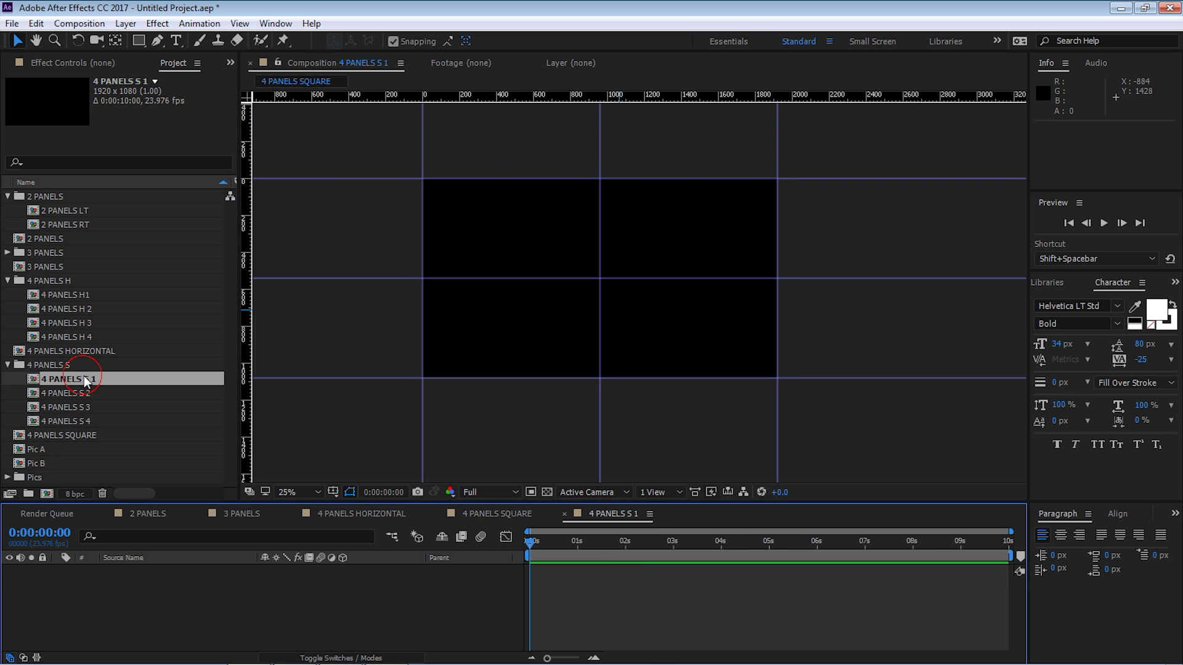
Step: Add Pic B as a layer in the 4 PANELS S 1 composition and delete the 4 PANELS S 2, S 3 and S 4 compositions
left_click(39, 463)
left_click_drag(42, 468, 185, 613)
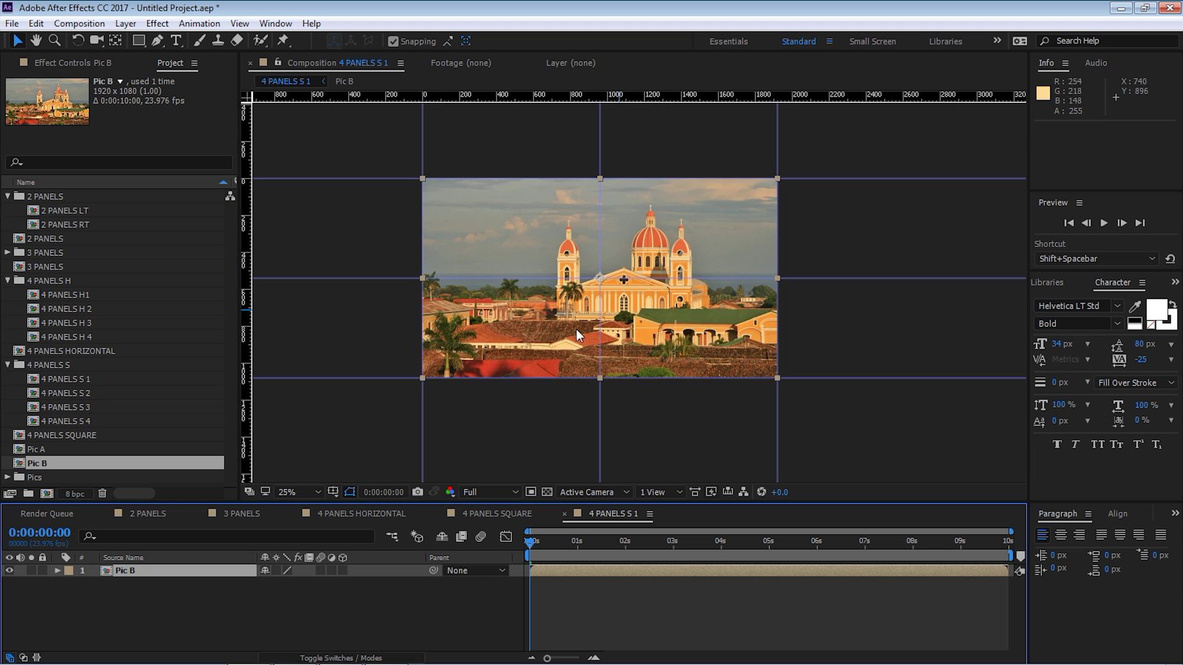
left_click(80, 393)
left_click(83, 420, "shift")
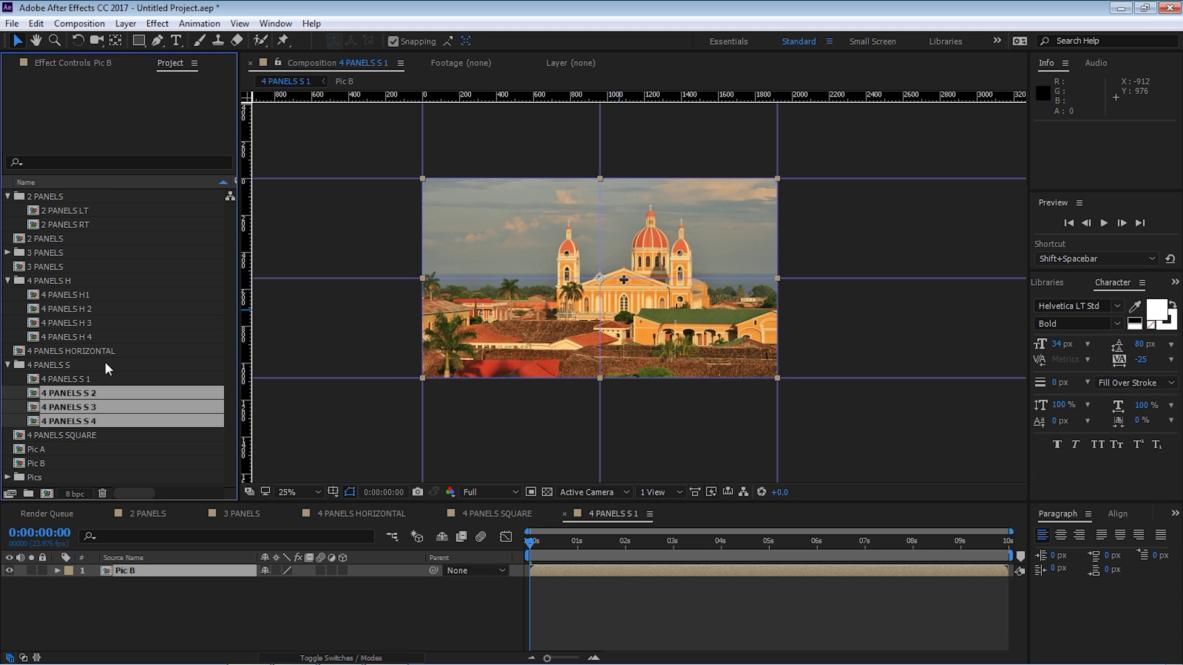
key("Delete")
left_click(666, 358)
Step: Duplicate the 4 PANELS S 1 composition three times inside the 4 PANELS S folder
left_click(79, 379)
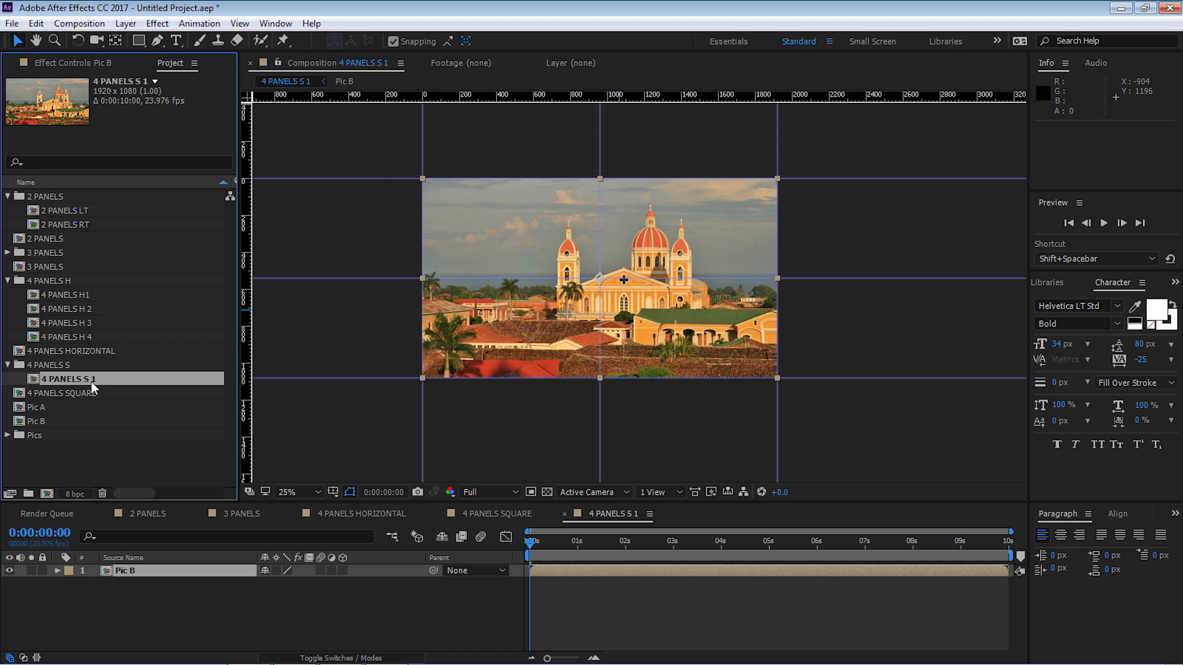
key("ctrl+d")
key("ctrl+d")
key("ctrl+d")
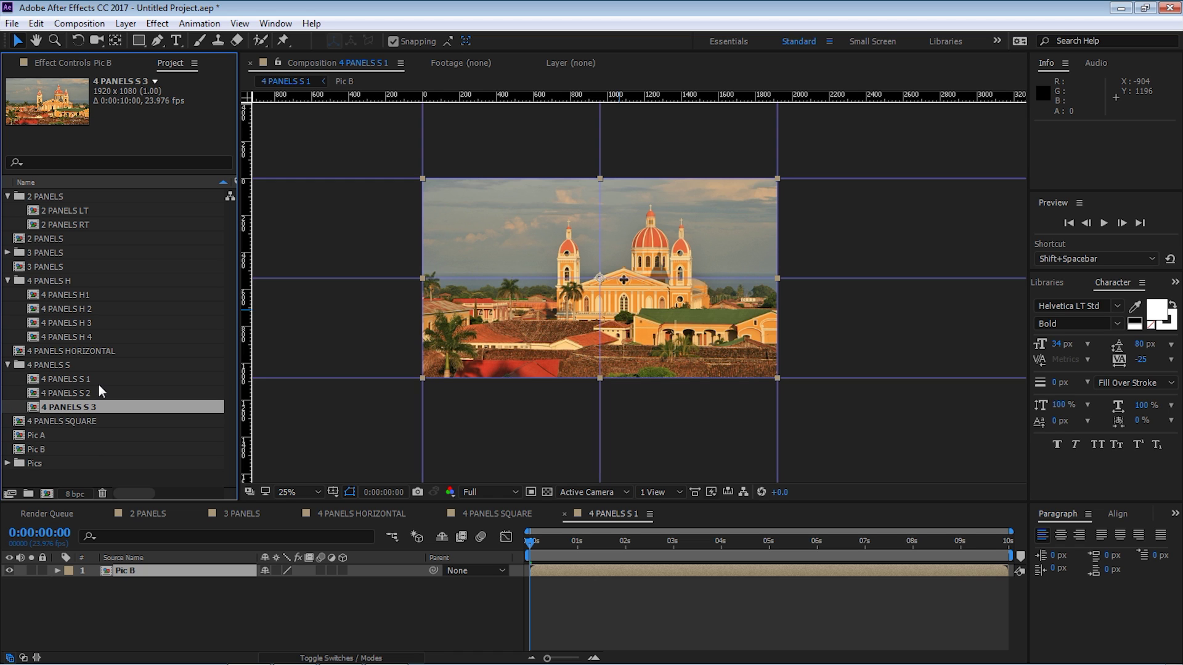
Step: Set the 4 PANELS S 1 composition's size to 1920/2 by 1080/2 (960 x 540 px)
left_click(86, 380)
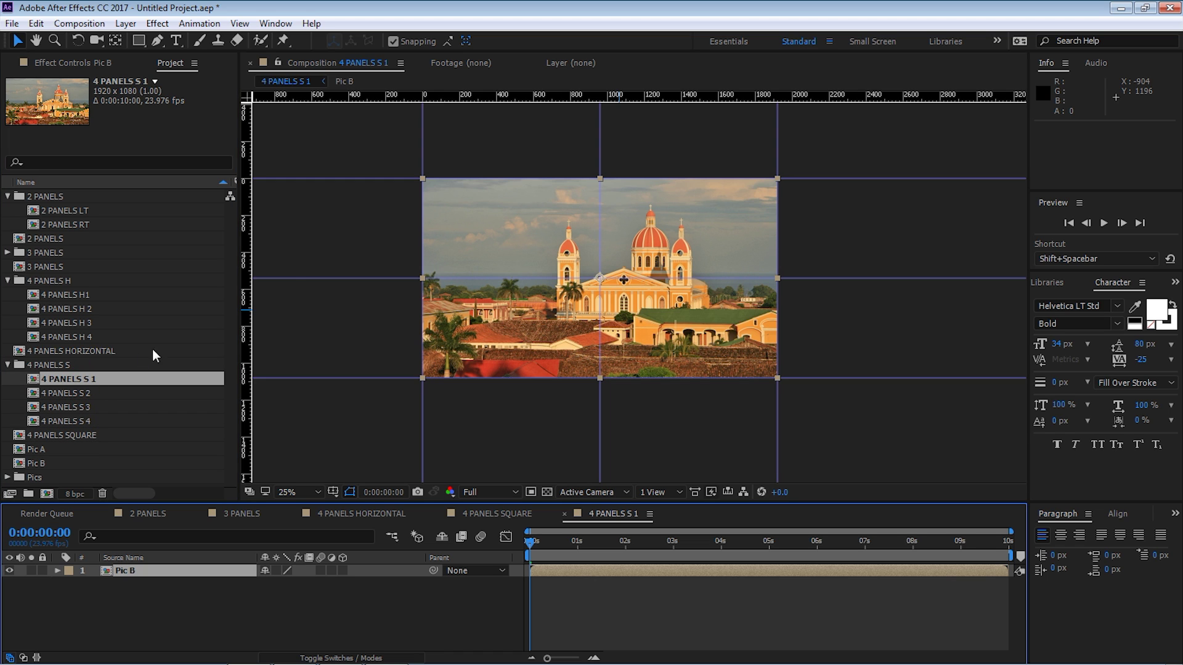
key("ctrl+k")
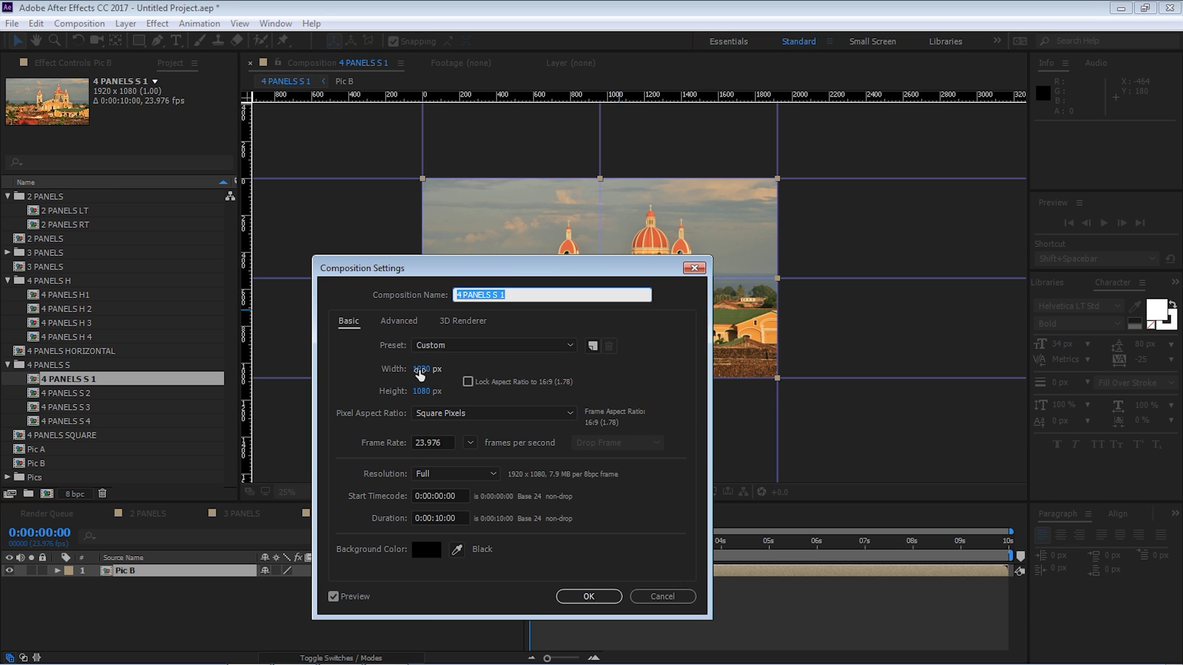
left_click(420, 369)
type("1920")
type("/2")
key("Tab")
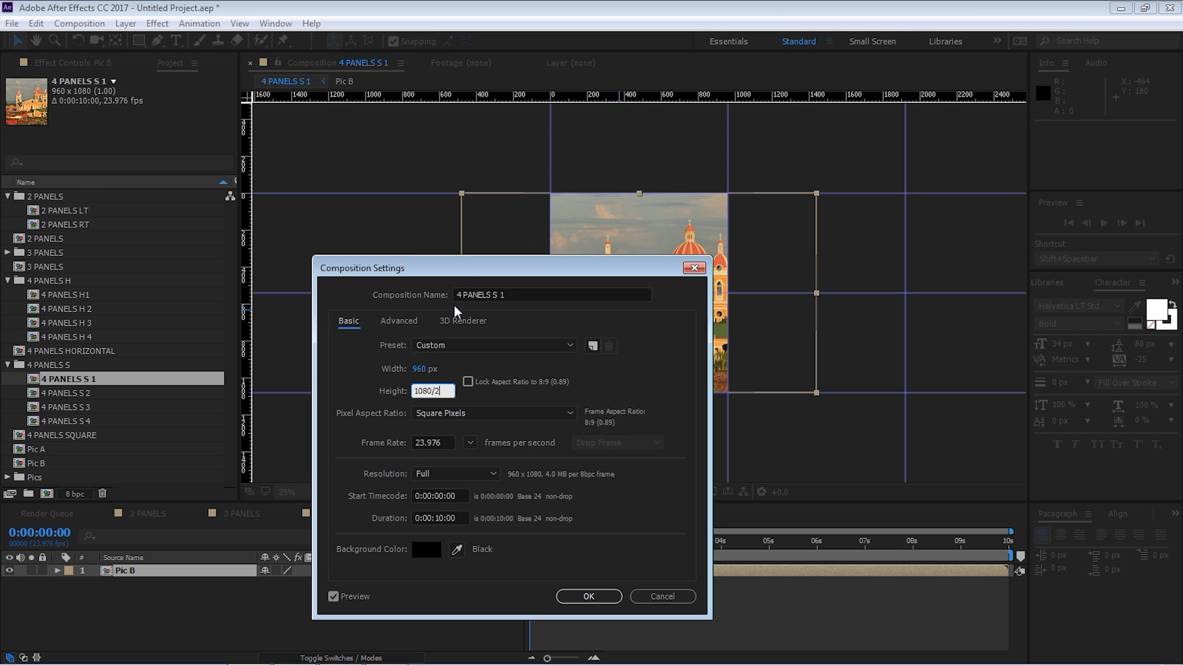
key("Tab")
Step: Anchor the 4 PANELS S 1 composition's resize to its top-right corner and apply the settings
left_click(399, 320)
left_click(469, 346)
left_click_drag(605, 266, 494, 302)
left_click(475, 636)
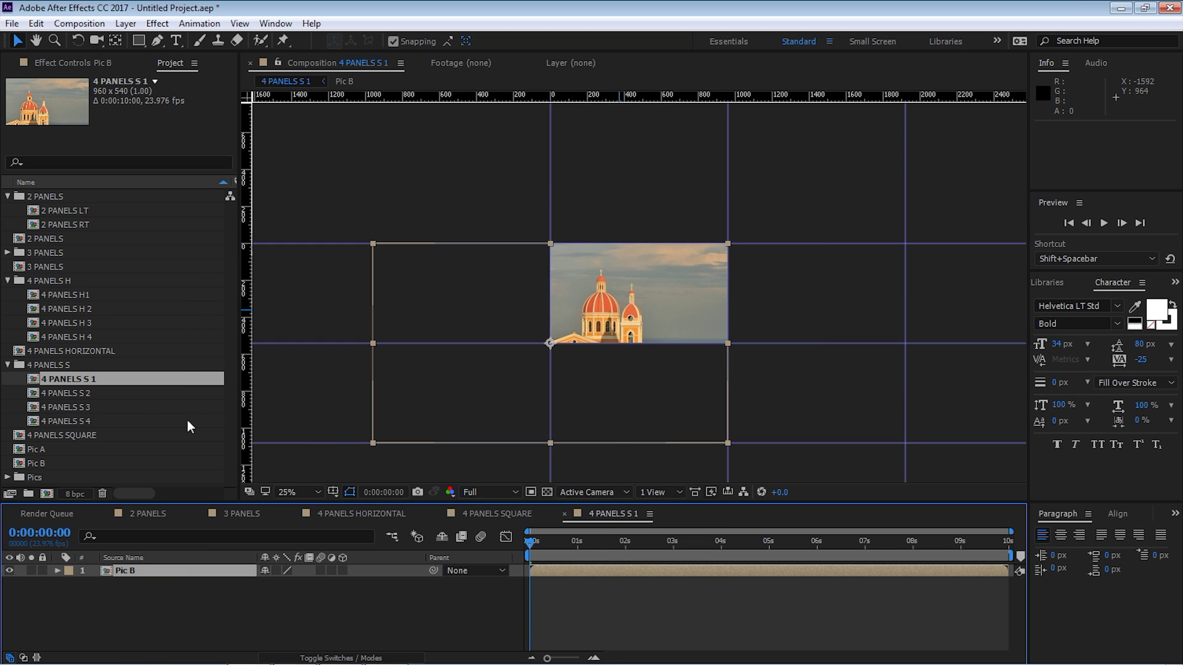
Step: Open the 4 PANELS S 2 composition and halve its width and height to 960 x 540 px
double_click(87, 394)
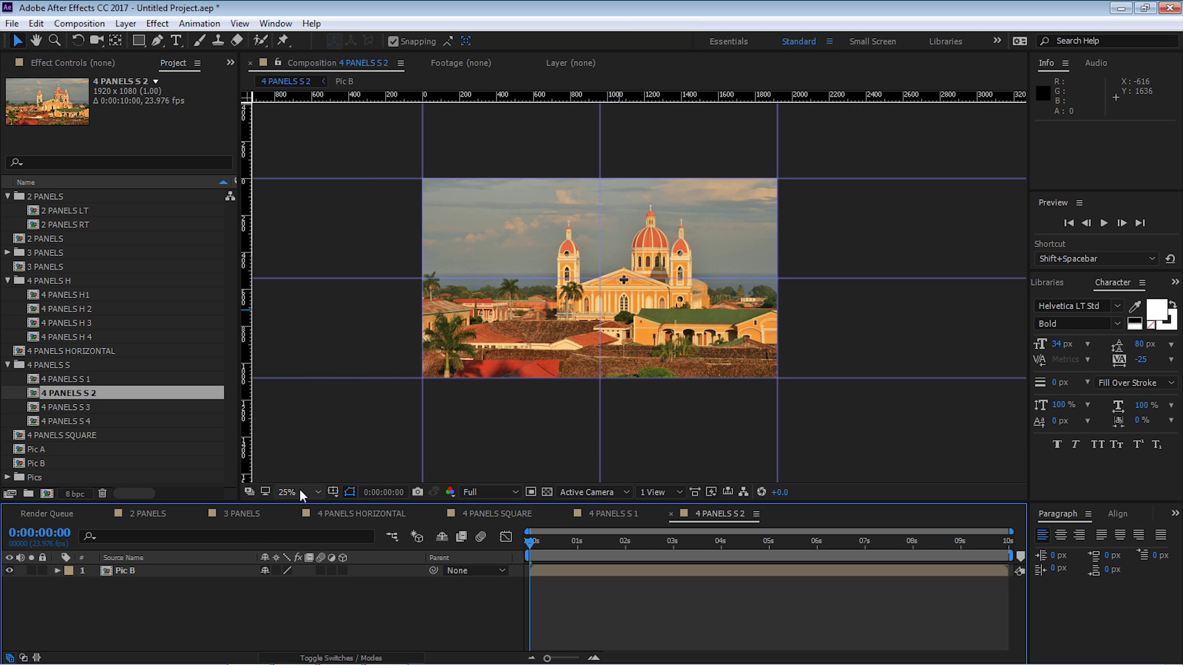
key("ctrl+k")
left_click(322, 348)
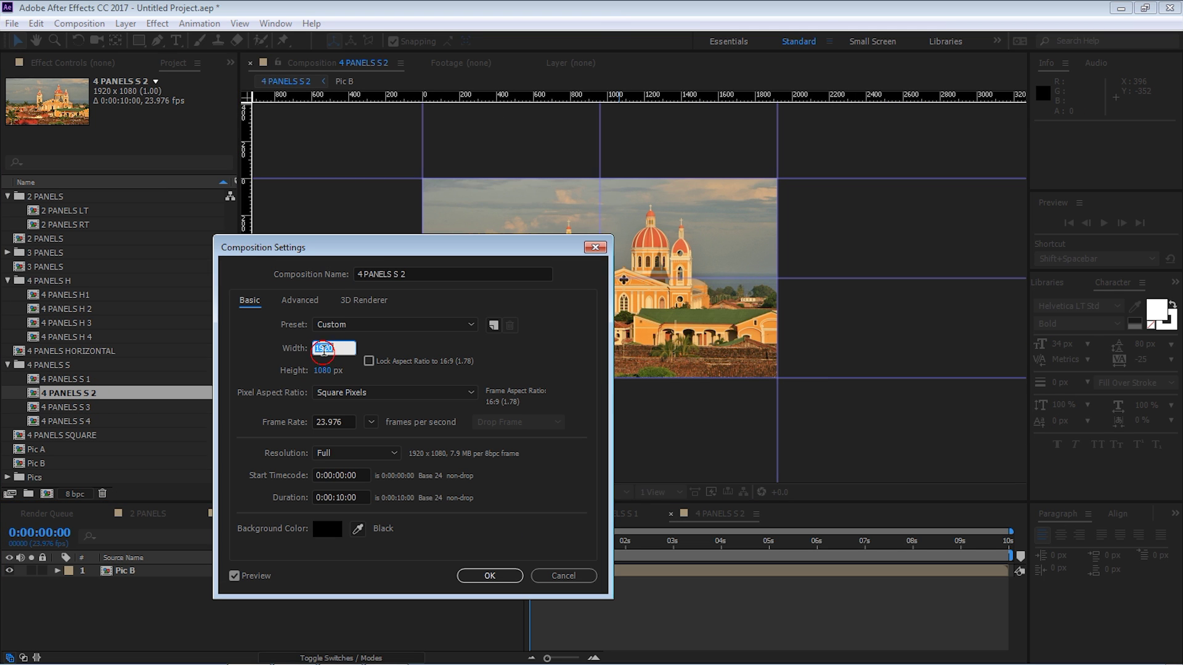
key("End")
type("/2")
left_click(275, 361)
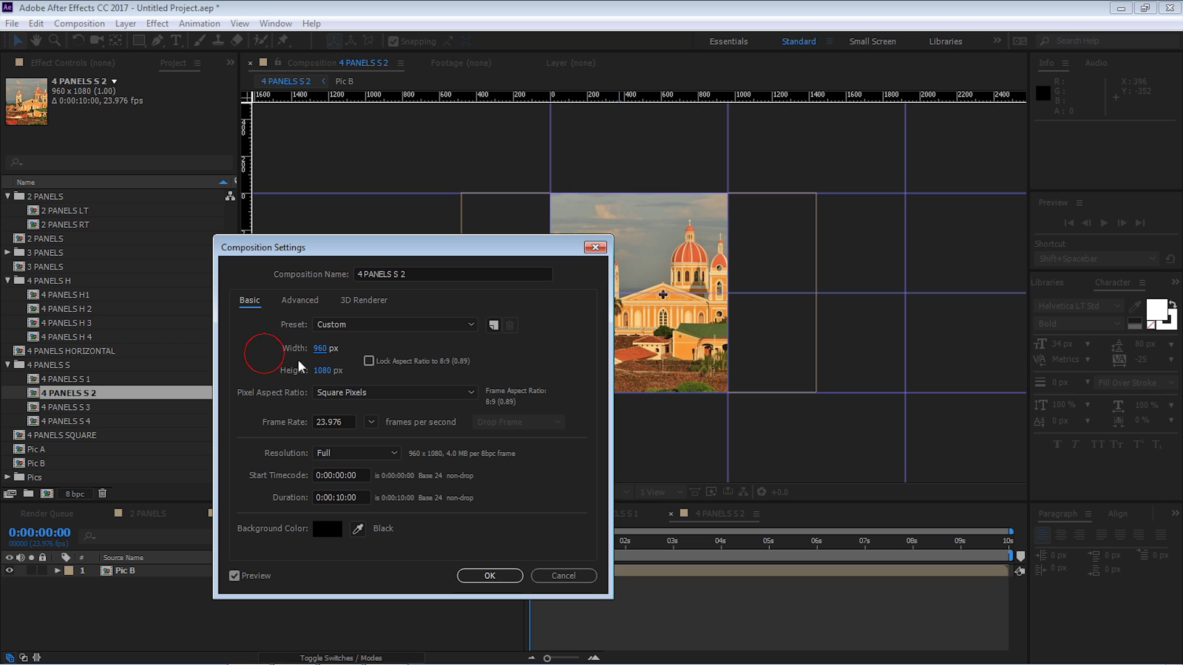
left_click(323, 370)
key("End")
type("/2")
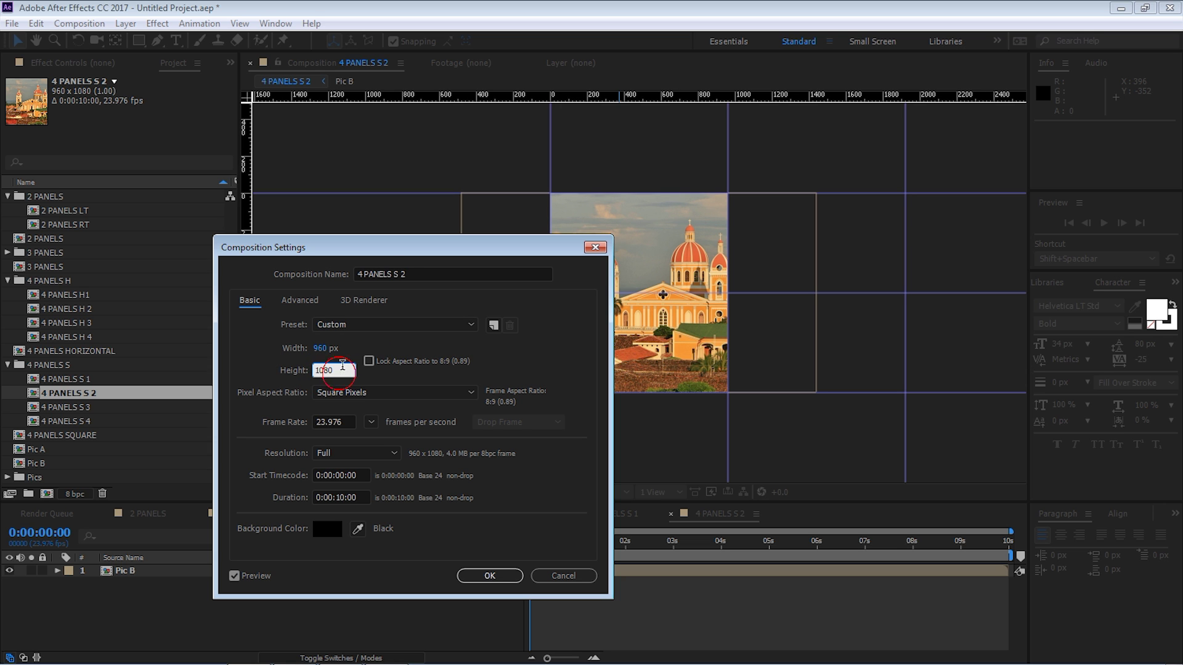
left_click(284, 325)
Step: Anchor the 4 PANELS S 2 composition's resize to its top-left corner and apply the settings
left_click(300, 300)
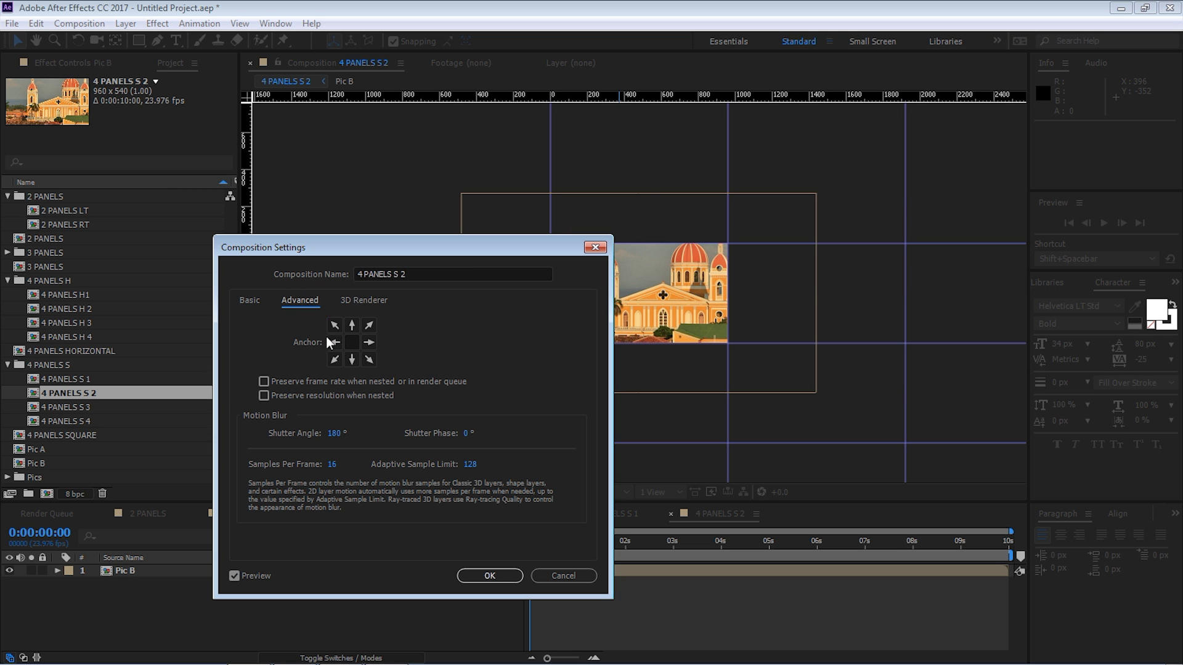
left_click(335, 325)
left_click_drag(387, 252, 416, 149)
left_click(518, 473)
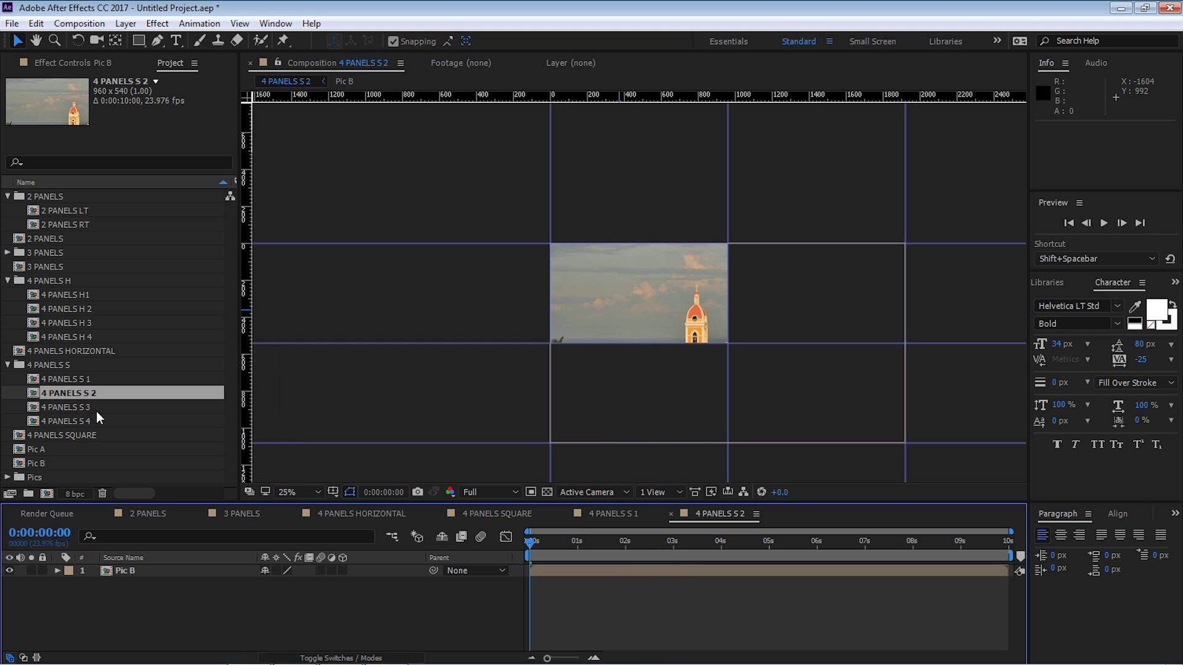
Step: Open the 4 PANELS S 3 composition and halve its width and height to 960 x 540 px
double_click(92, 407)
key("ctrl+k")
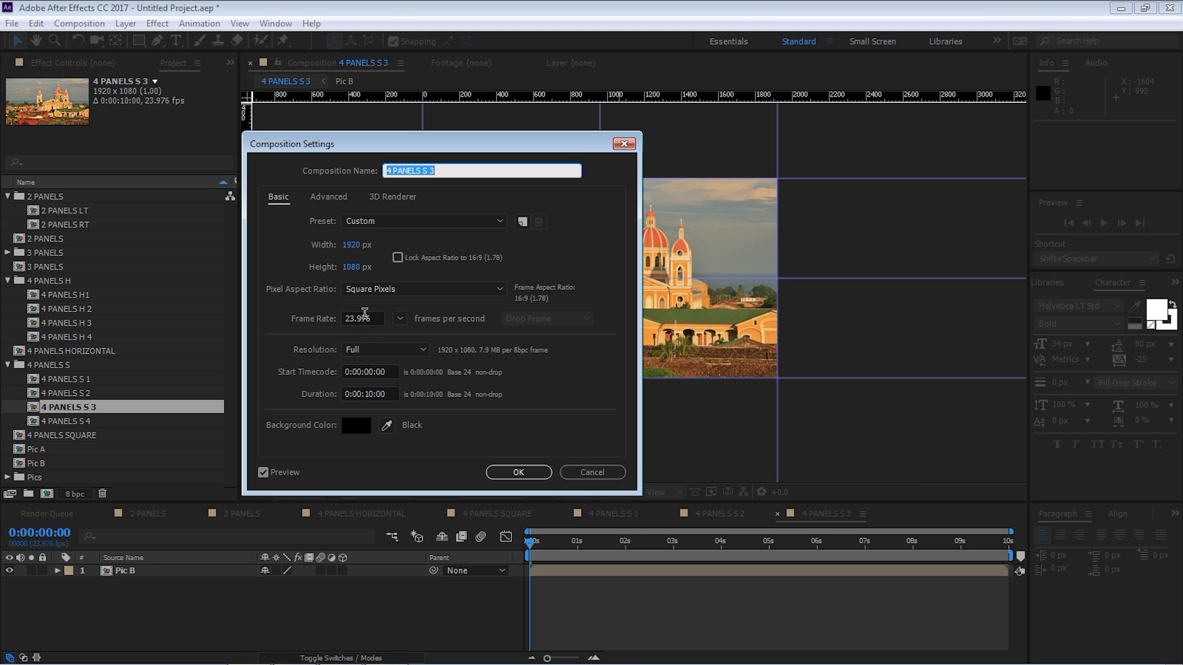
left_click(355, 245)
key("Tab")
type("/2")
left_click(297, 233)
Step: Anchor the 4 PANELS S 3 composition's resize to its bottom-left corner and apply the settings
left_click(328, 196)
left_click(363, 256)
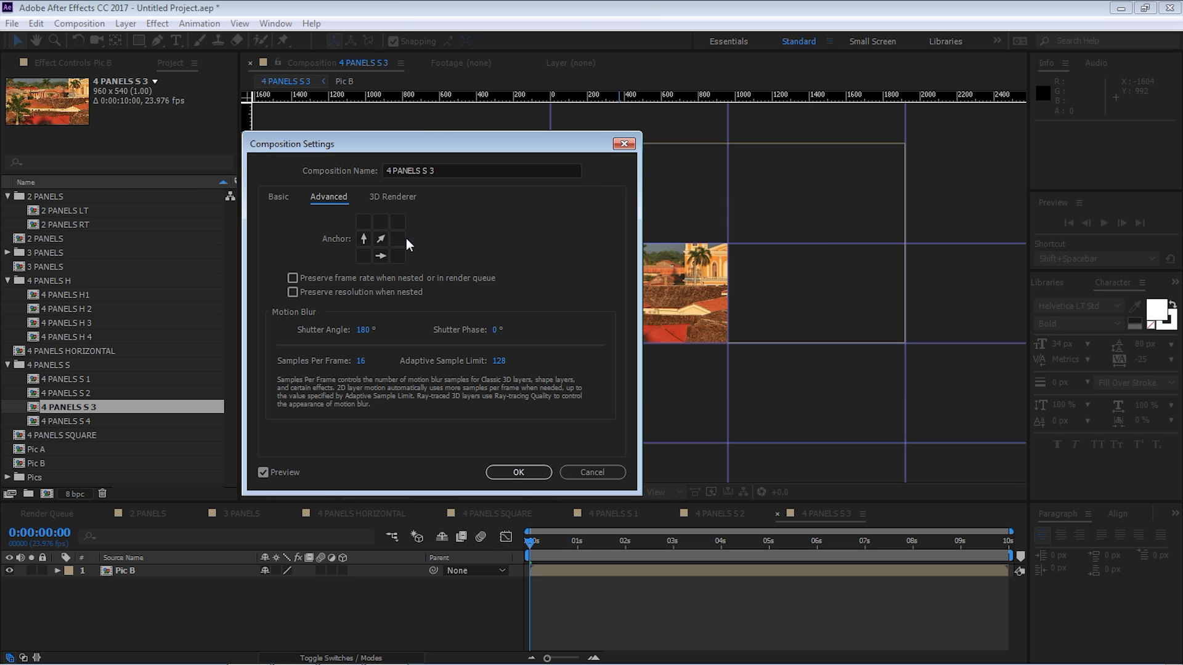
left_click_drag(414, 149, 257, 175)
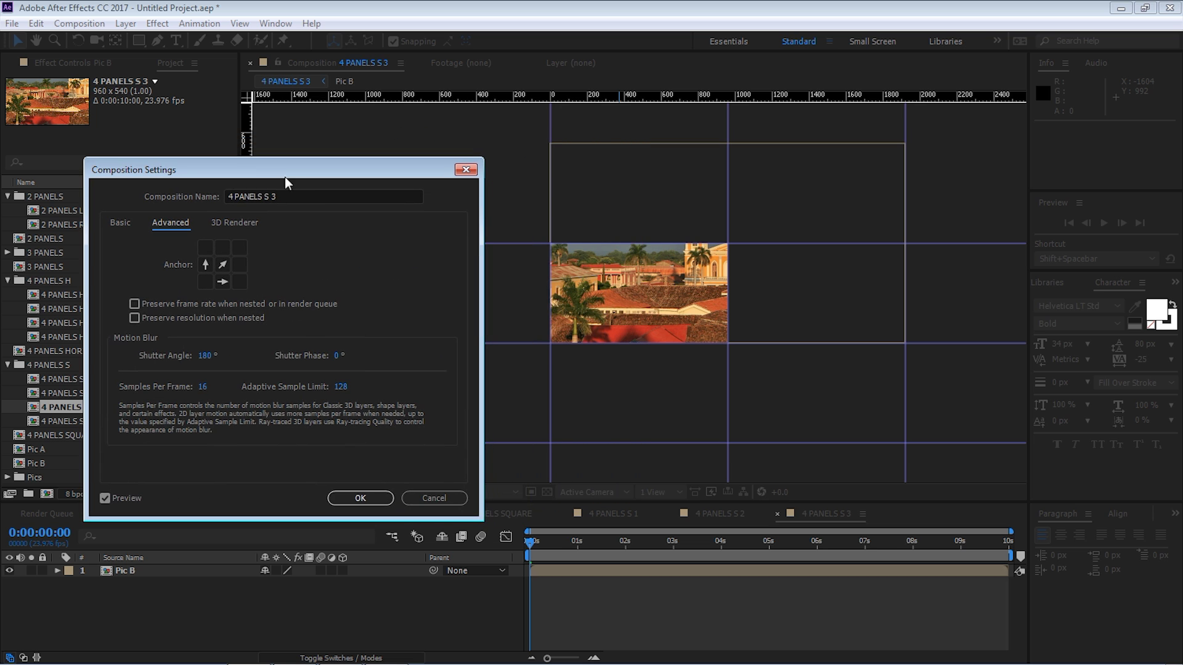
left_click(374, 499)
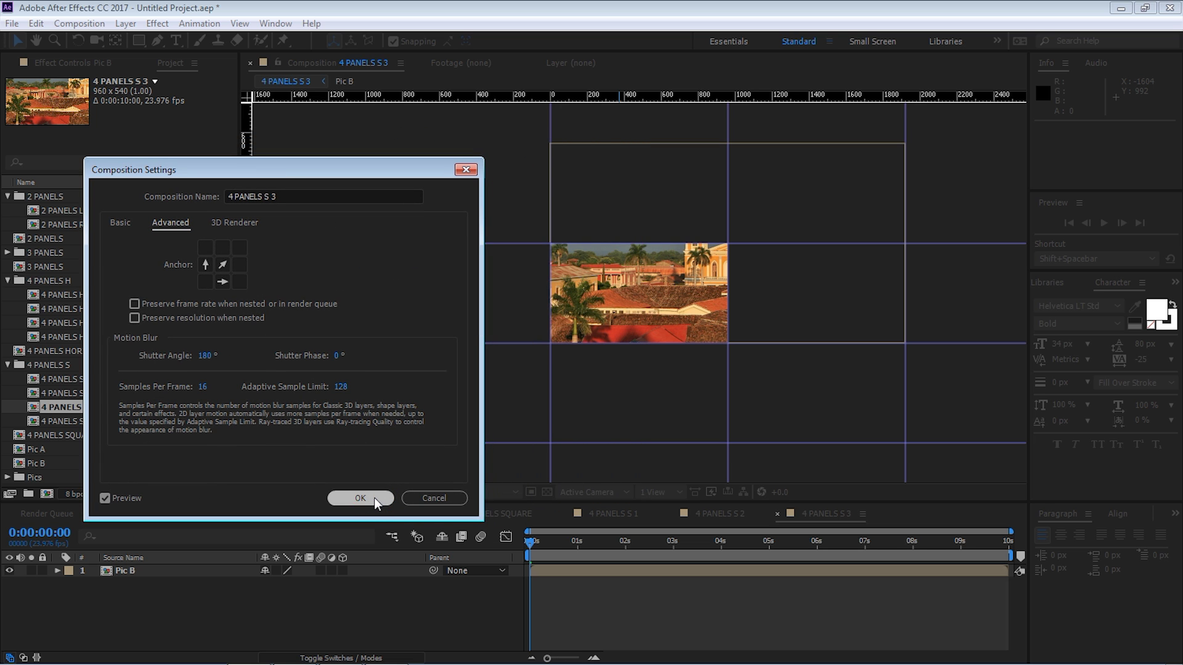
Step: Open the 4 PANELS S 4 composition and halve its width and height to 960 x 540 px
left_click(85, 423)
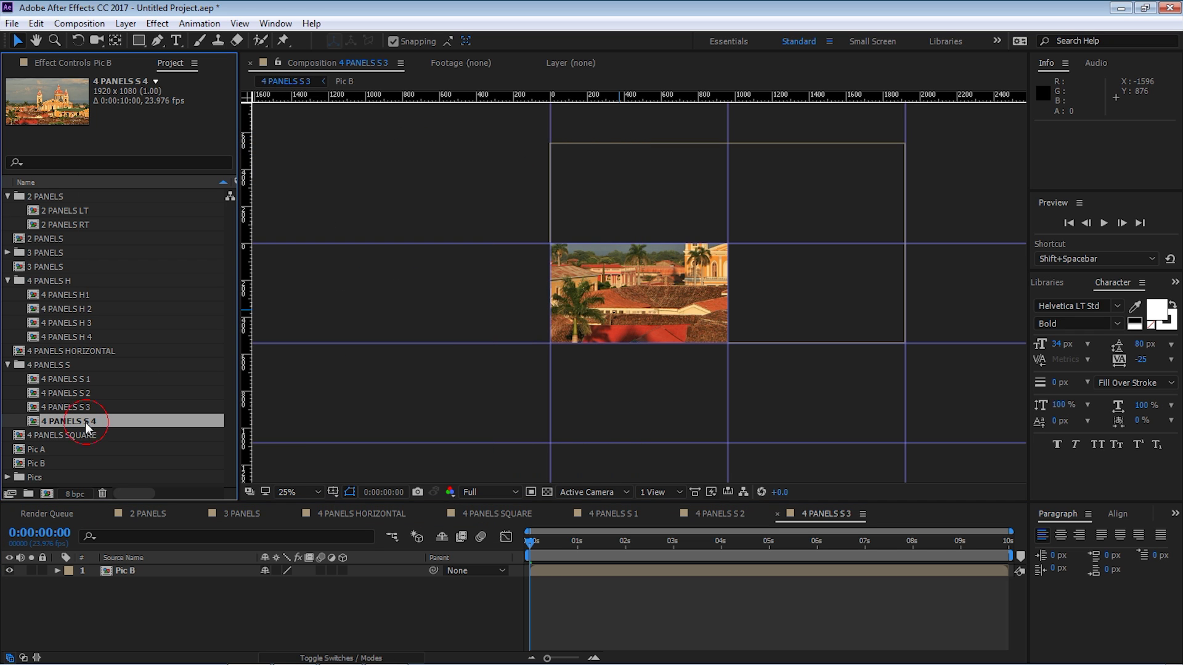
double_click(92, 424)
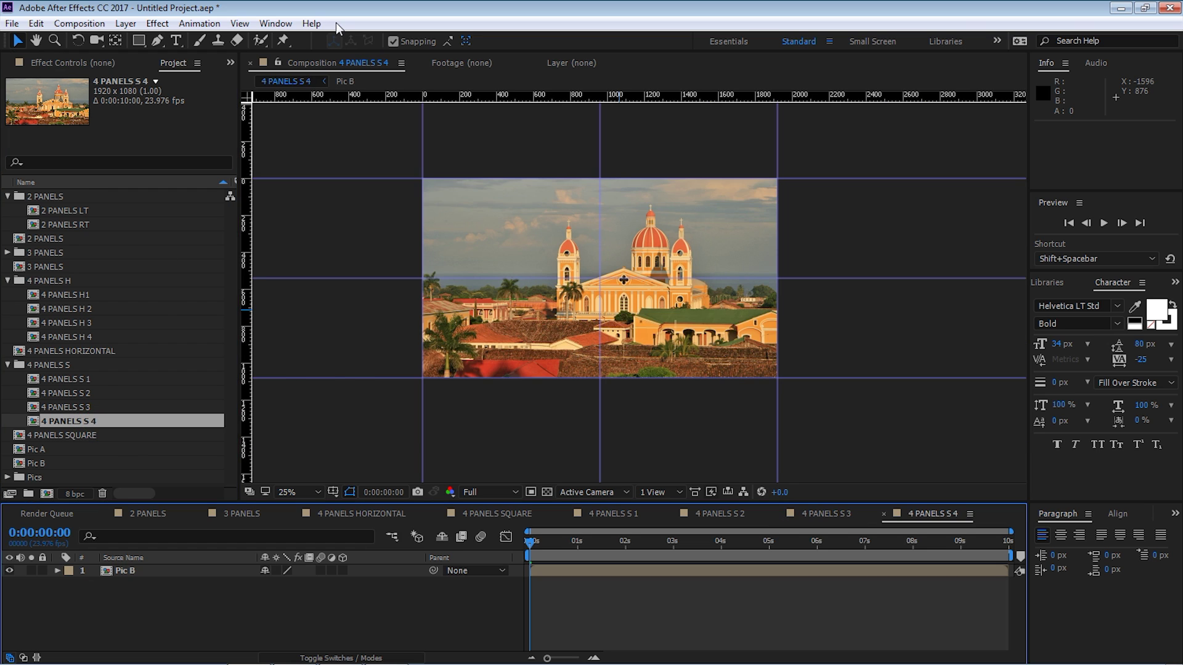
key("ctrl+k")
left_click(197, 273)
key("End")
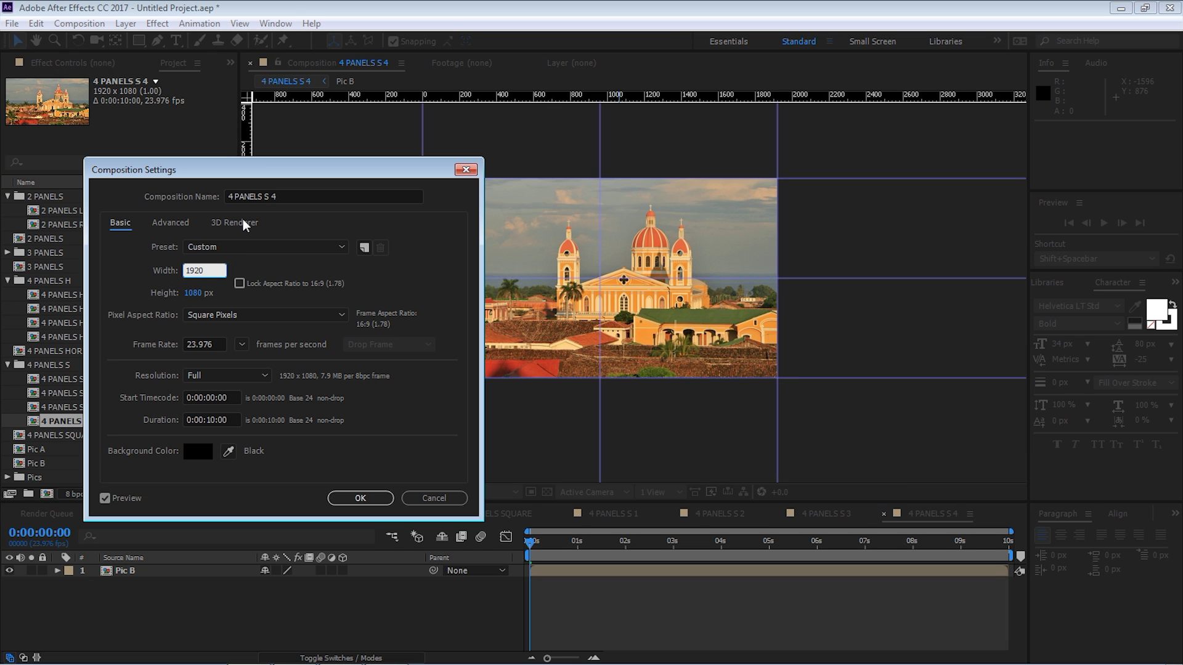
type("/2")
left_click(194, 294)
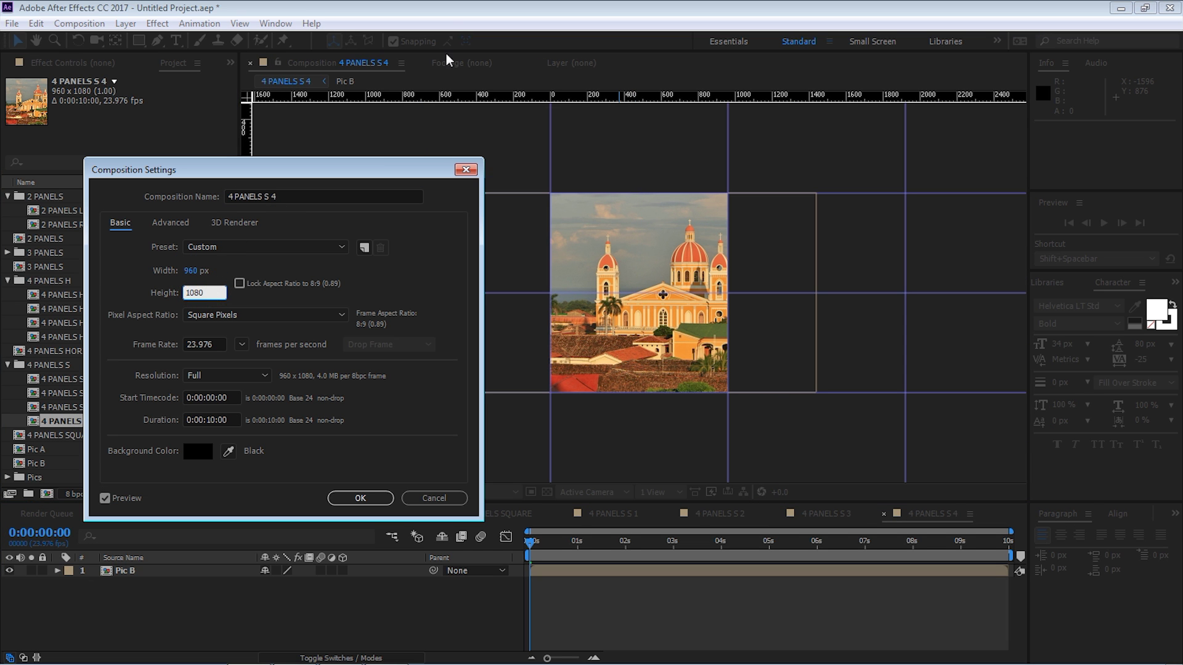
Step: Anchor the 4 PANELS S 4 composition's resize to its bottom-right corner and apply the settings
left_click(170, 223)
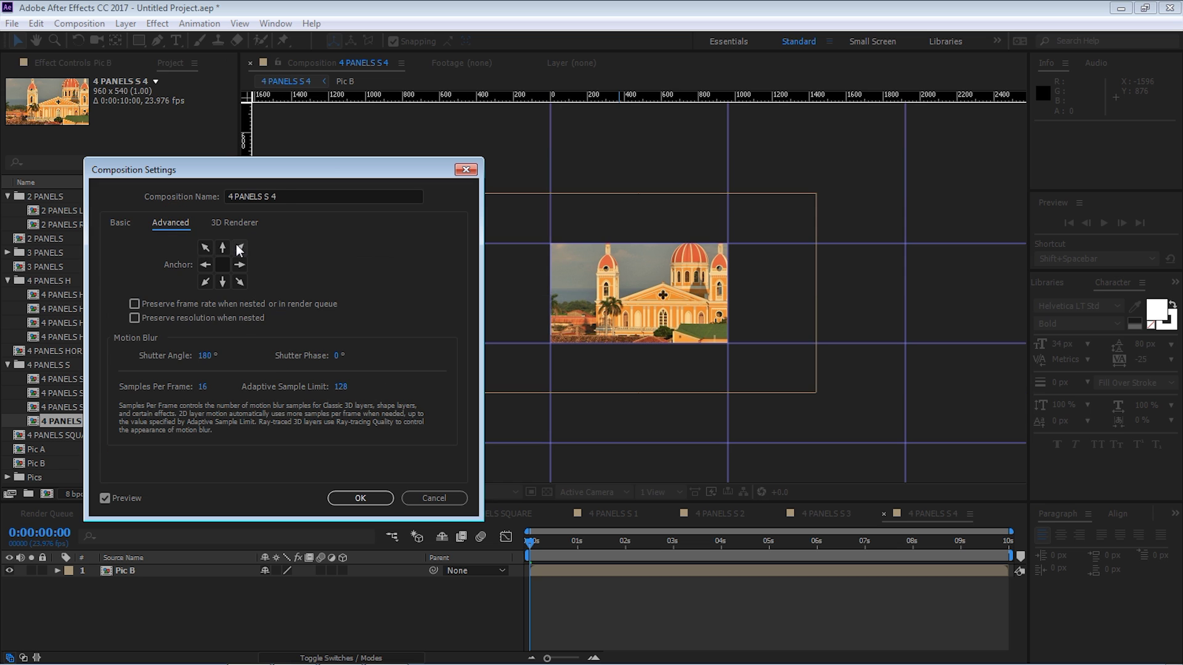
left_click(239, 283)
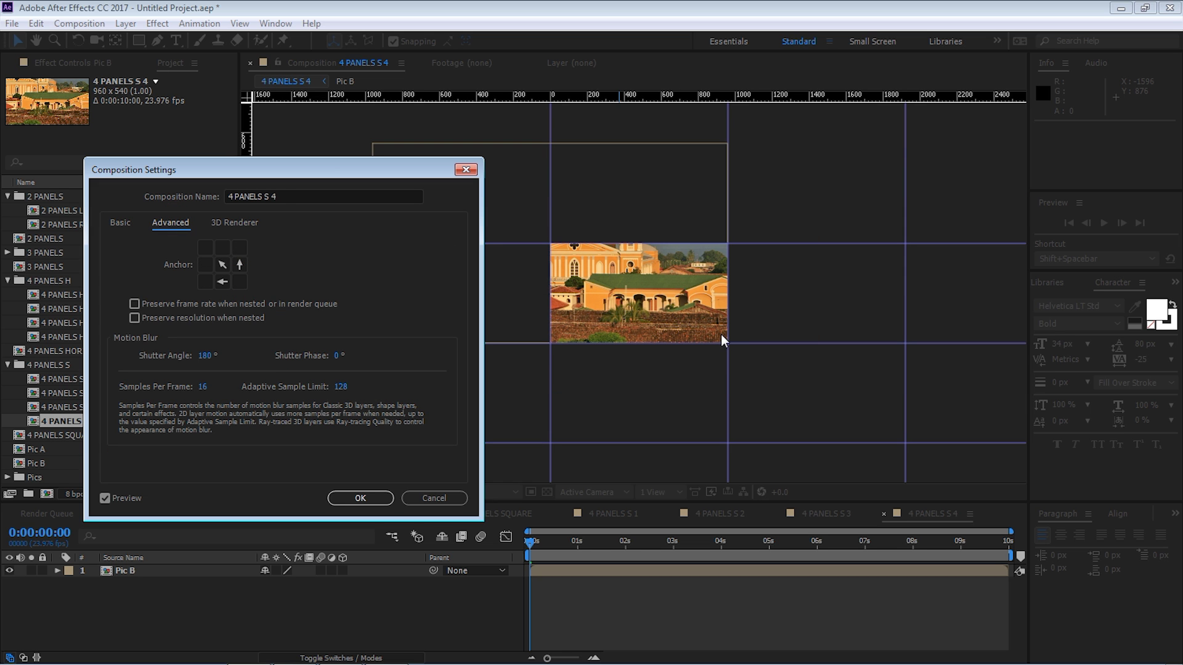
left_click(365, 497)
Step: Open the 4 PANELS SQUARE composition and add 4 PANELS S 1 through S 4 to it as layers
double_click(83, 435)
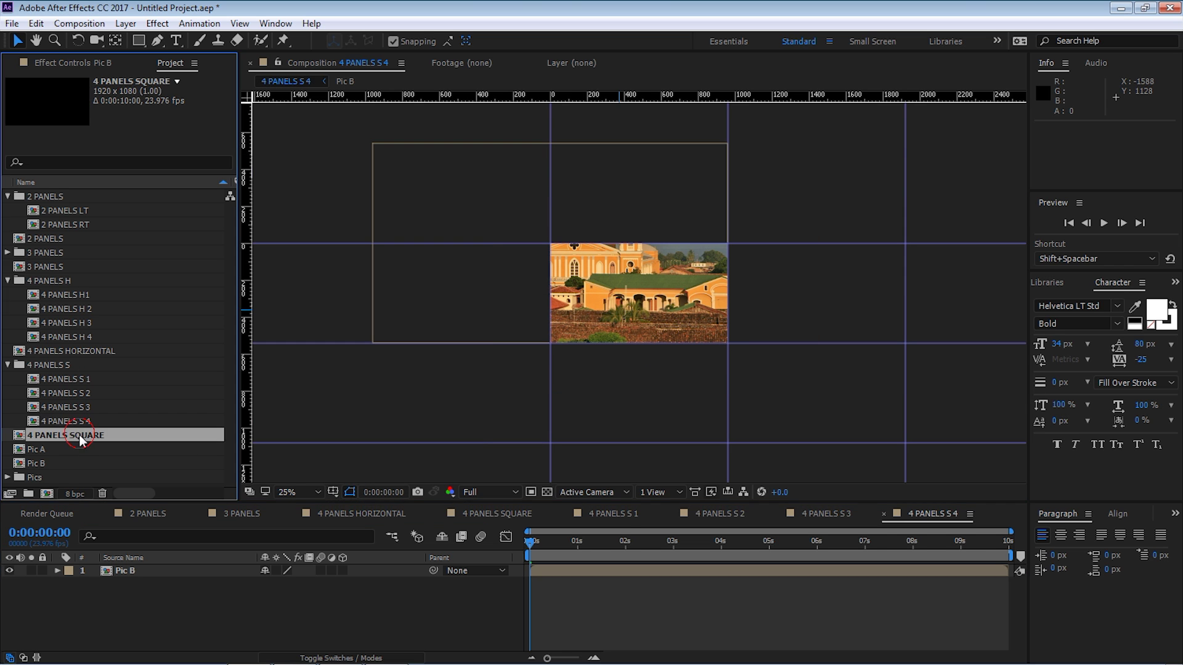
left_click(83, 379)
left_click(83, 421, "shift")
left_click_drag(95, 392, 248, 566)
left_click(305, 619)
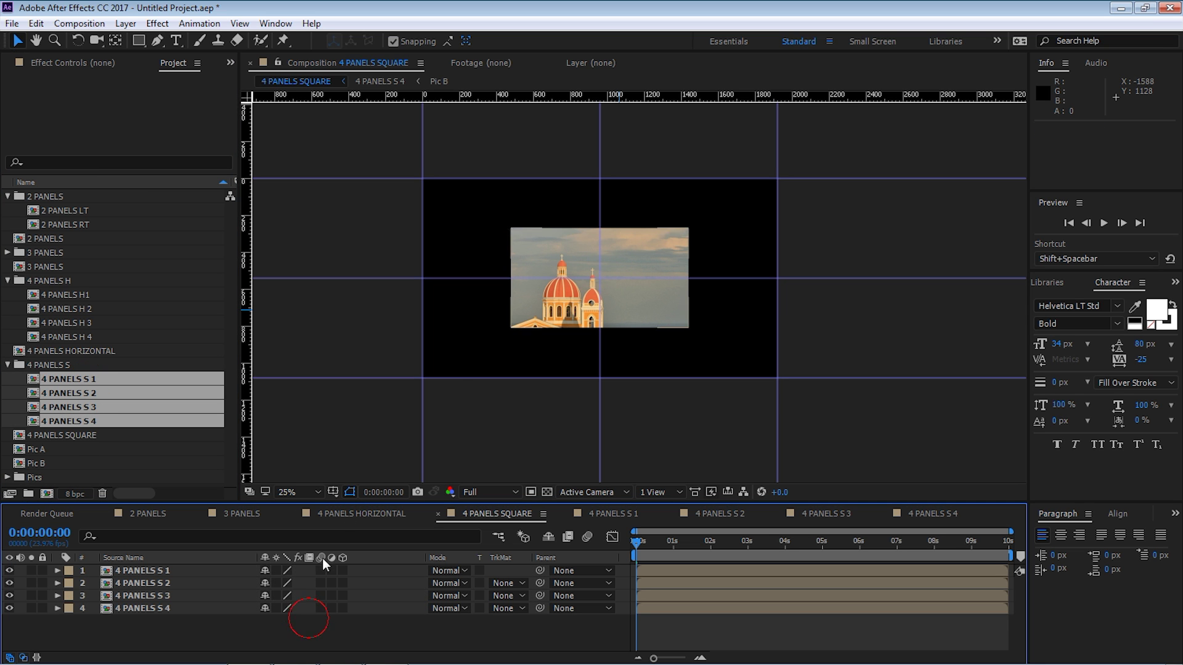
Step: Move the 4 PANELS S 1 layer to the frame's upper-right quadrant and the 4 PANELS S 2 layer to the upper-left quadrant
left_click(161, 569)
left_click_drag(650, 233, 742, 198)
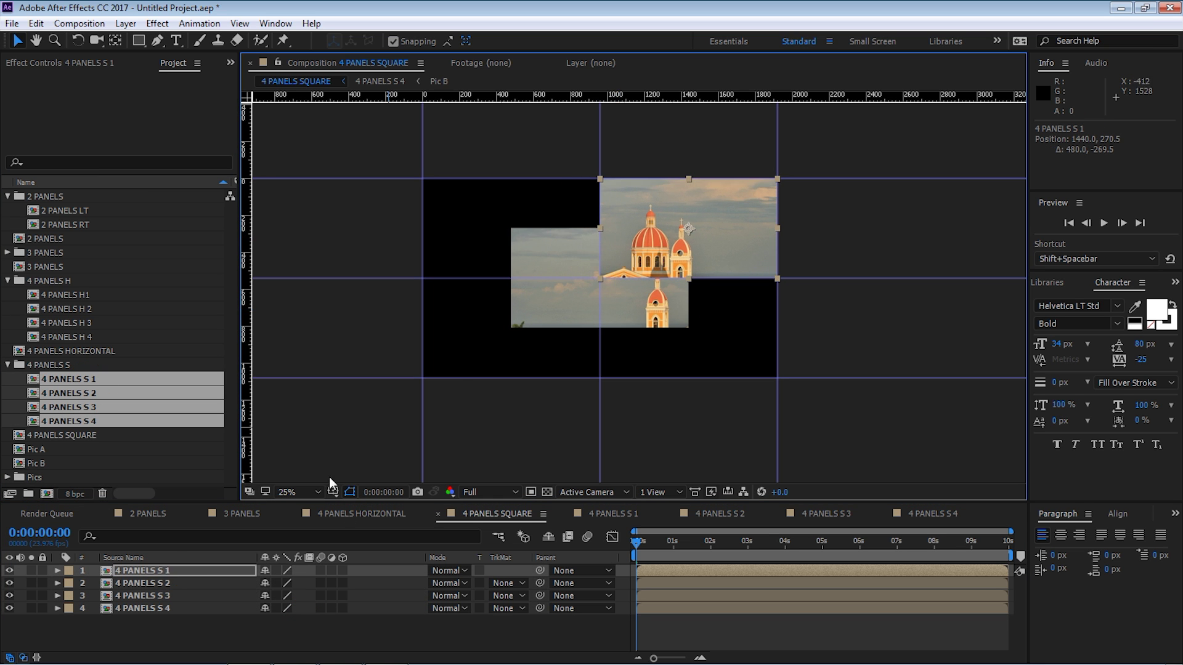
left_click(178, 583)
left_click_drag(561, 297, 471, 244)
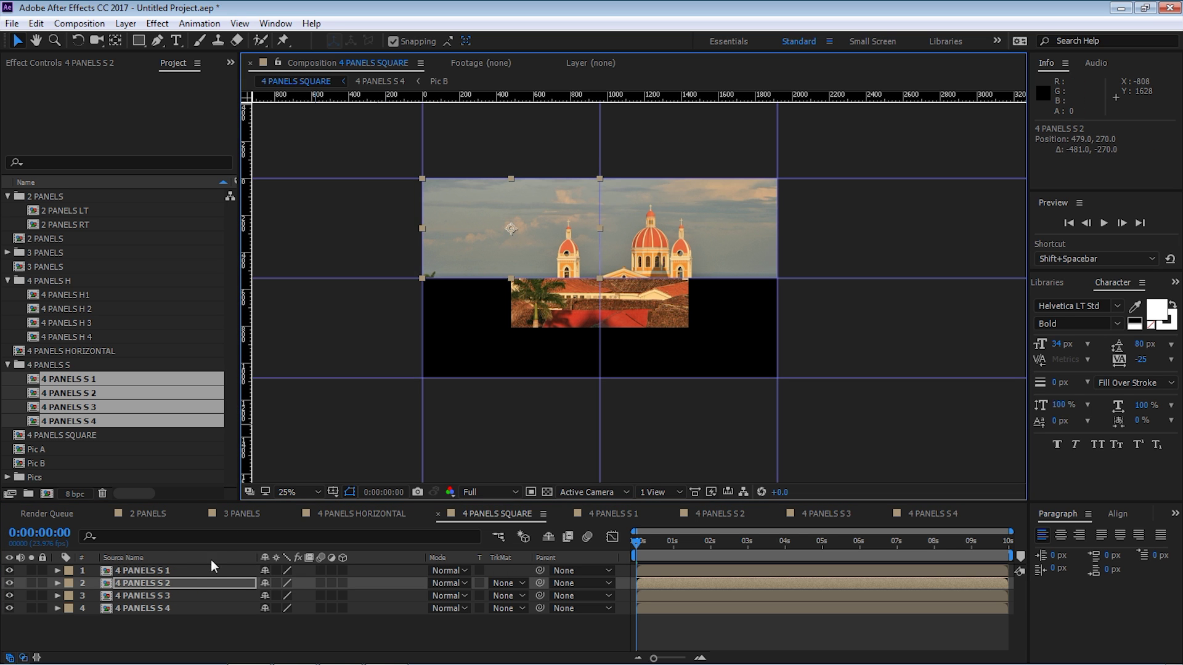
Step: Move the 4 PANELS S 3 layer to the lower-left quadrant at 480, 810 and 4 PANELS S 4 to the lower-right at 1440, 810
left_click(185, 595)
left_click_drag(591, 305, 502, 354)
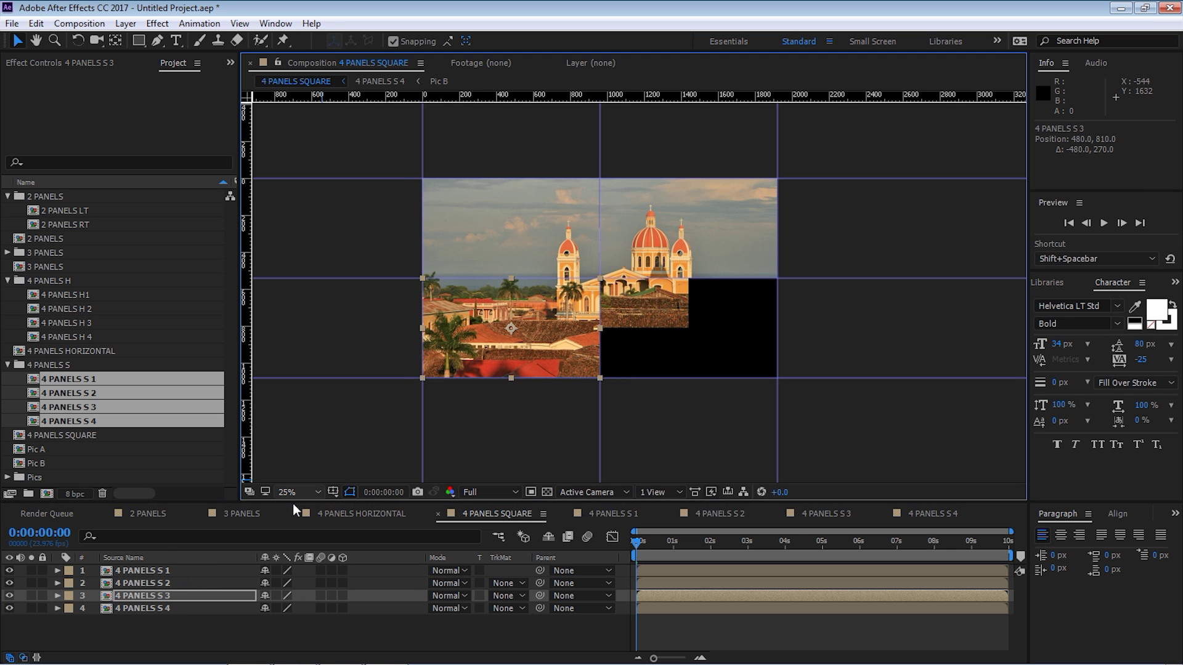
left_click(173, 608)
left_click_drag(576, 322, 664, 372)
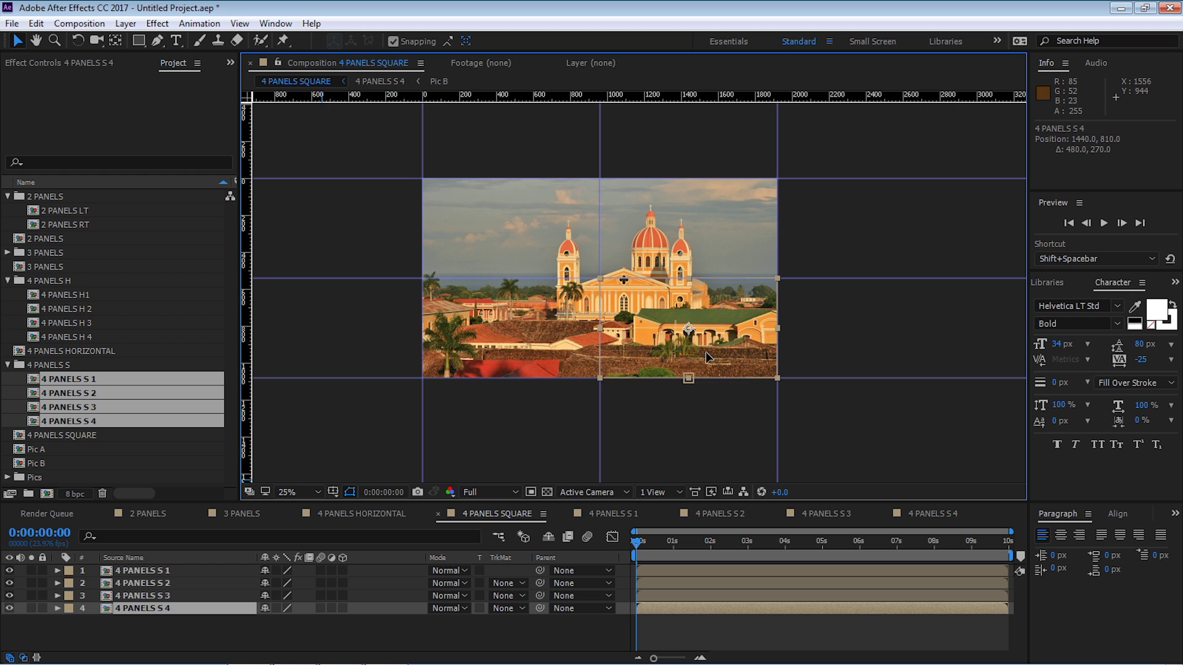
Step: Reveal the Position properties of all four panel layers in the 4 PANELS SQUARE composition
left_click(141, 570)
left_click(142, 608, "shift")
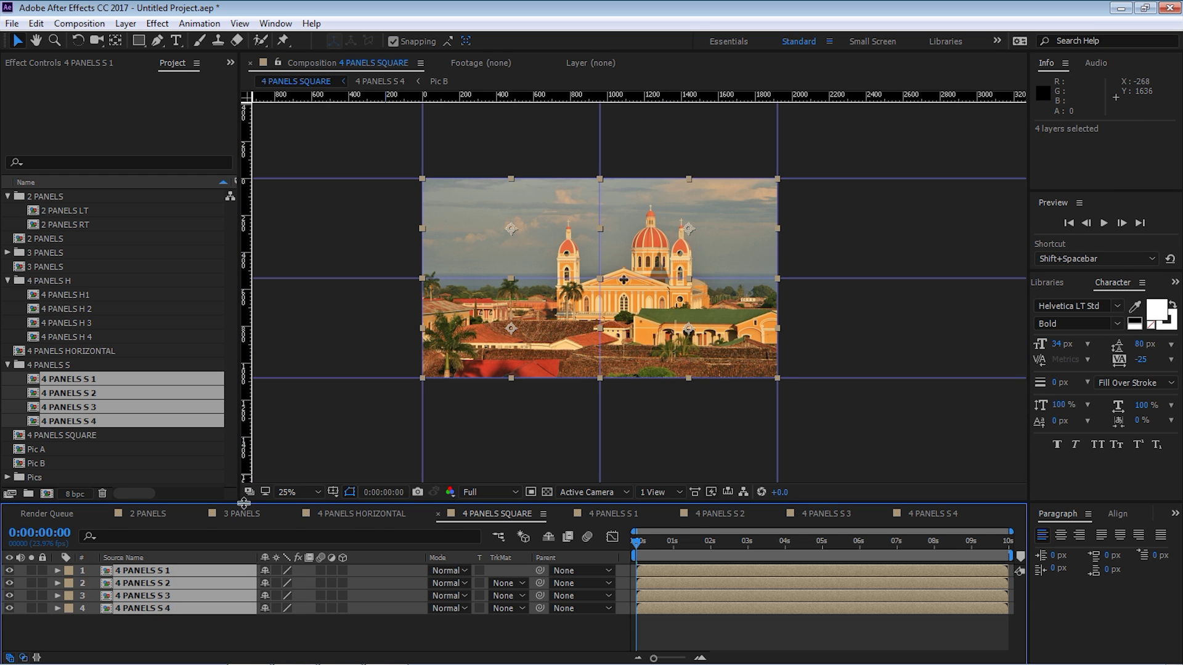
left_click_drag(242, 503, 253, 454)
key("p")
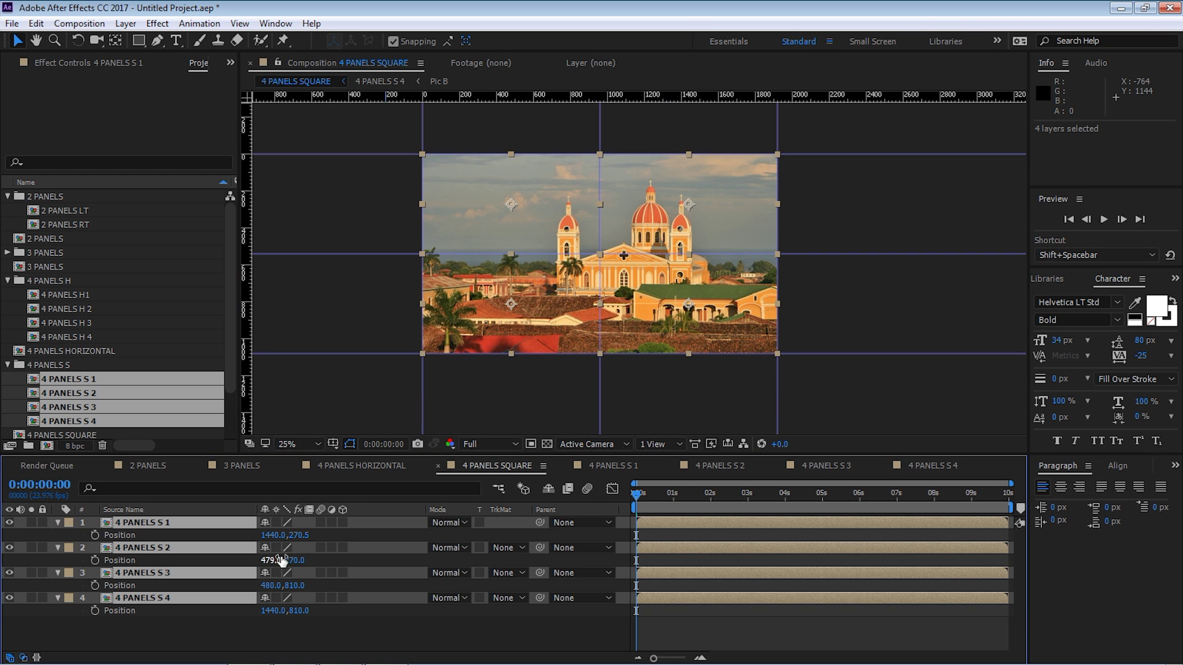
left_click(277, 622)
Step: Set the horizontal position of the 4 PANELS S 2 layer to 480
left_click(235, 549)
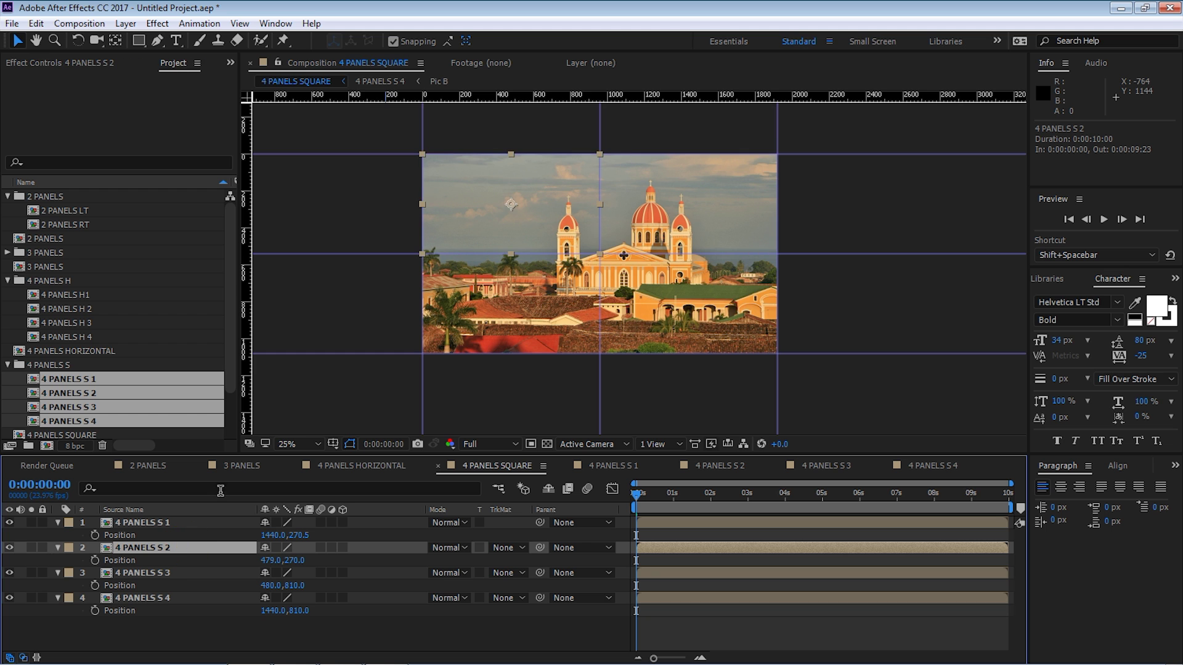
key("period")
key("space")
left_click_drag(507, 278, 716, 323)
left_click(271, 560)
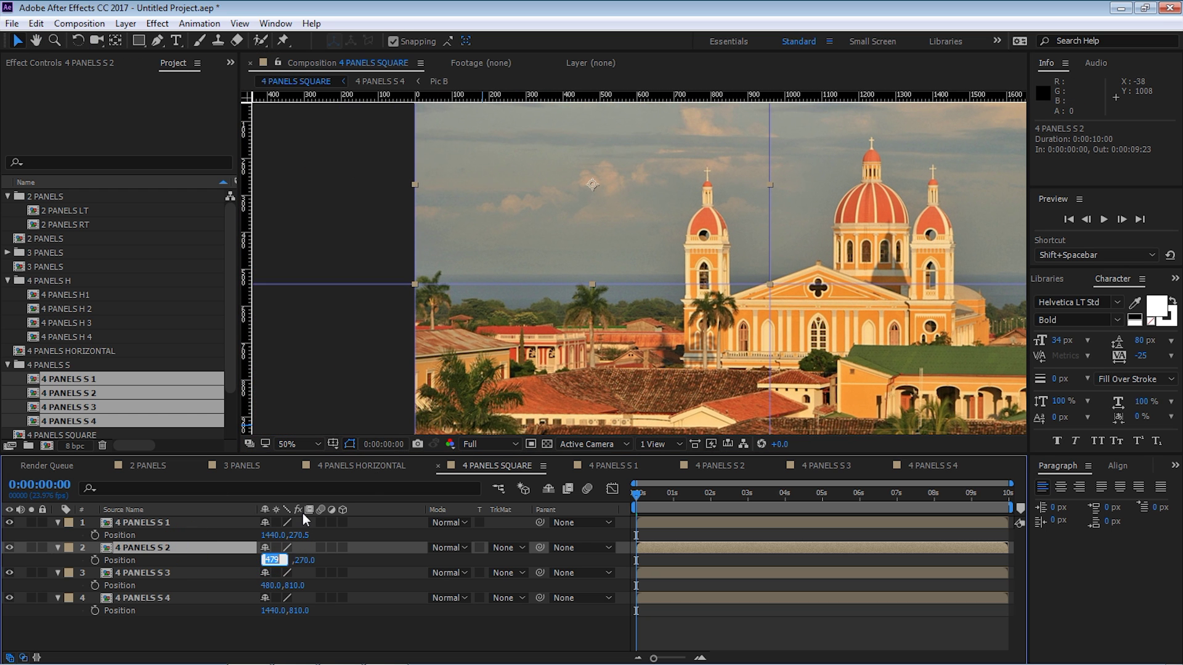
type("47")
key("BackSpace")
type("80")
key("Return")
left_click(360, 631)
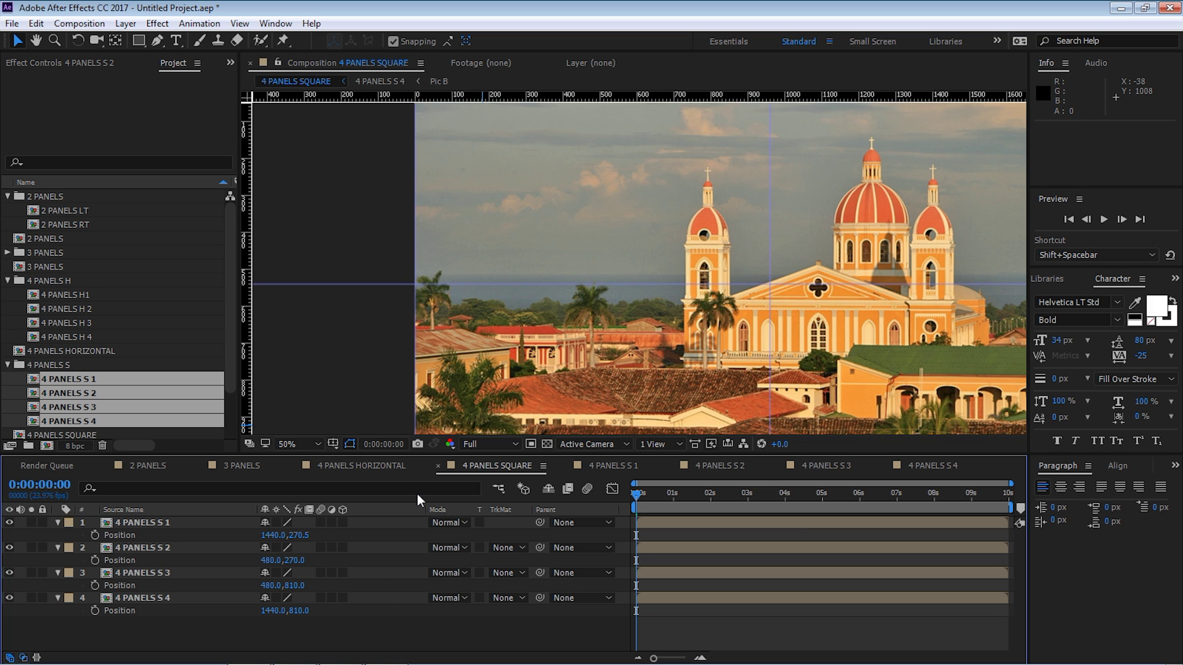
key("space")
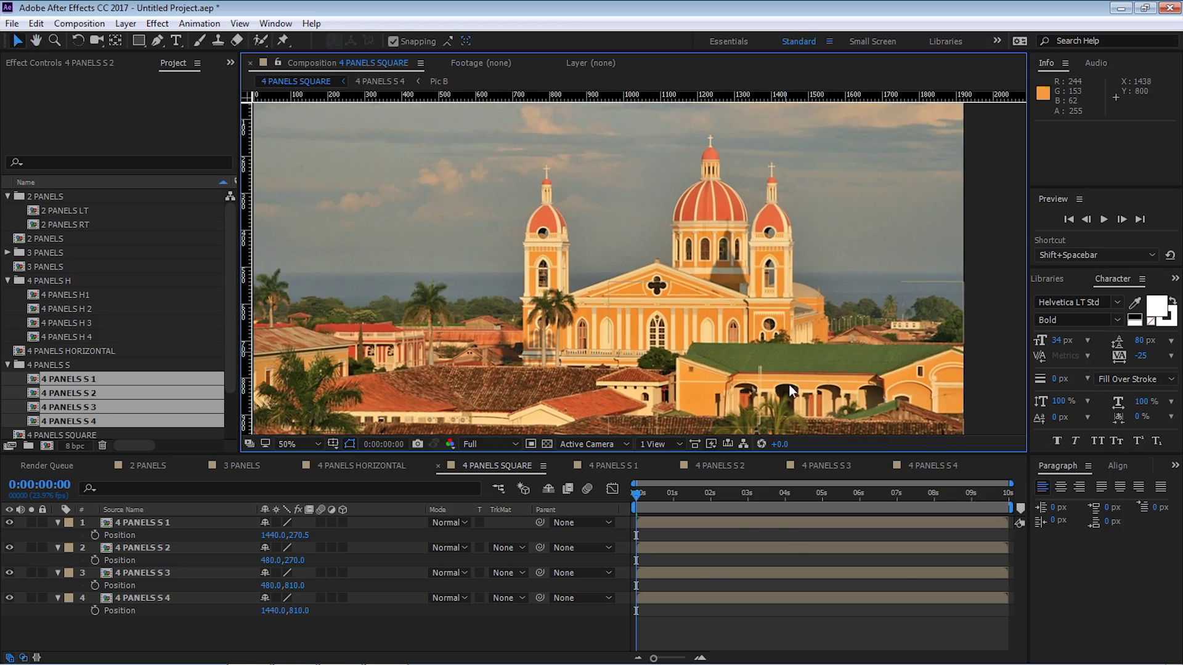